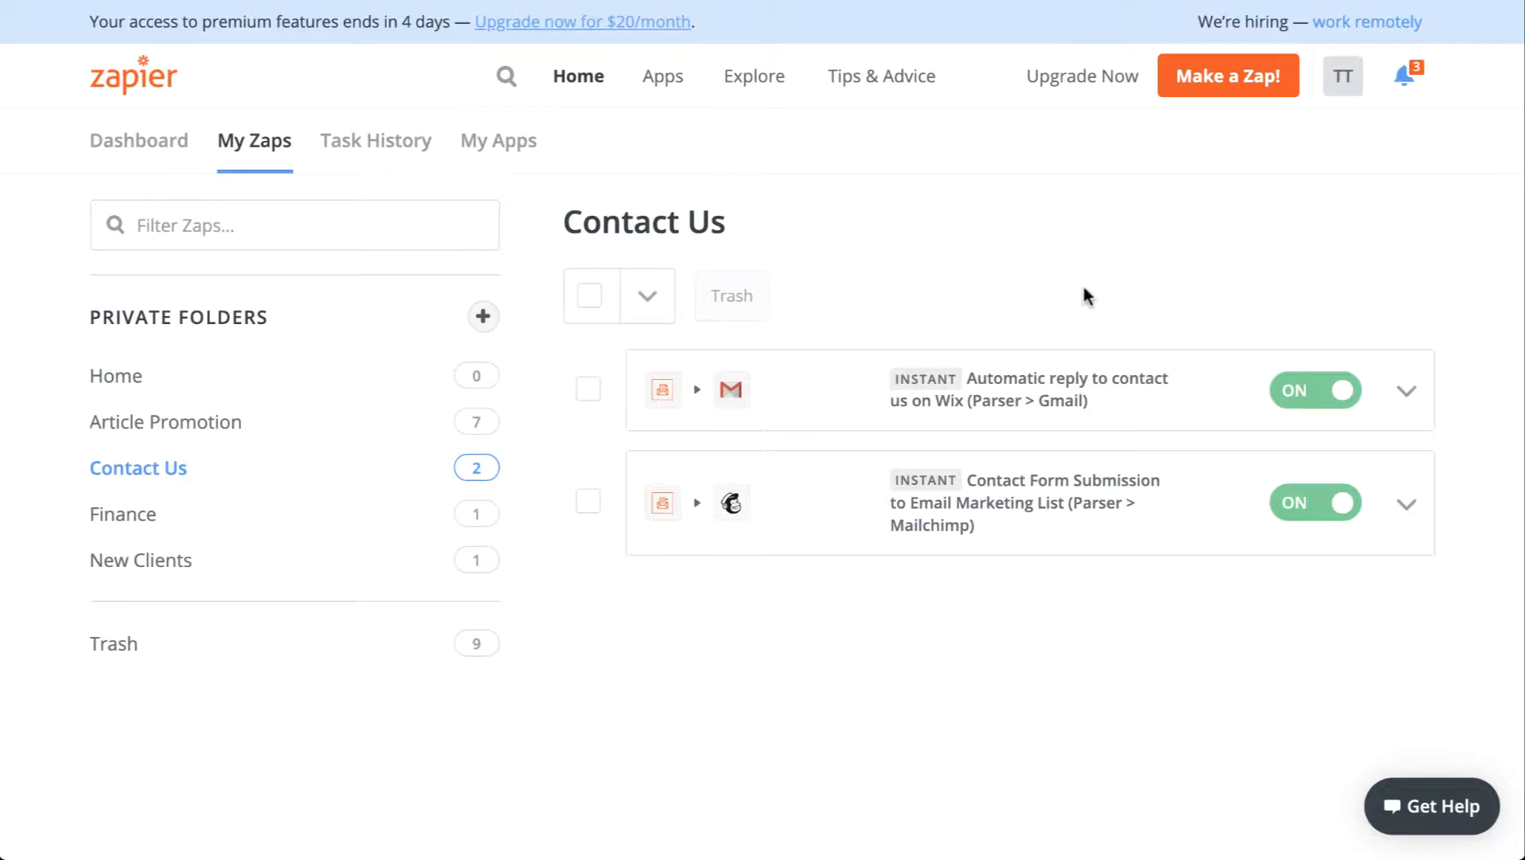
# Step: Start a new zap with Email Parser by Zapier's New Email as the trigger
pyautogui.click(1224, 95)
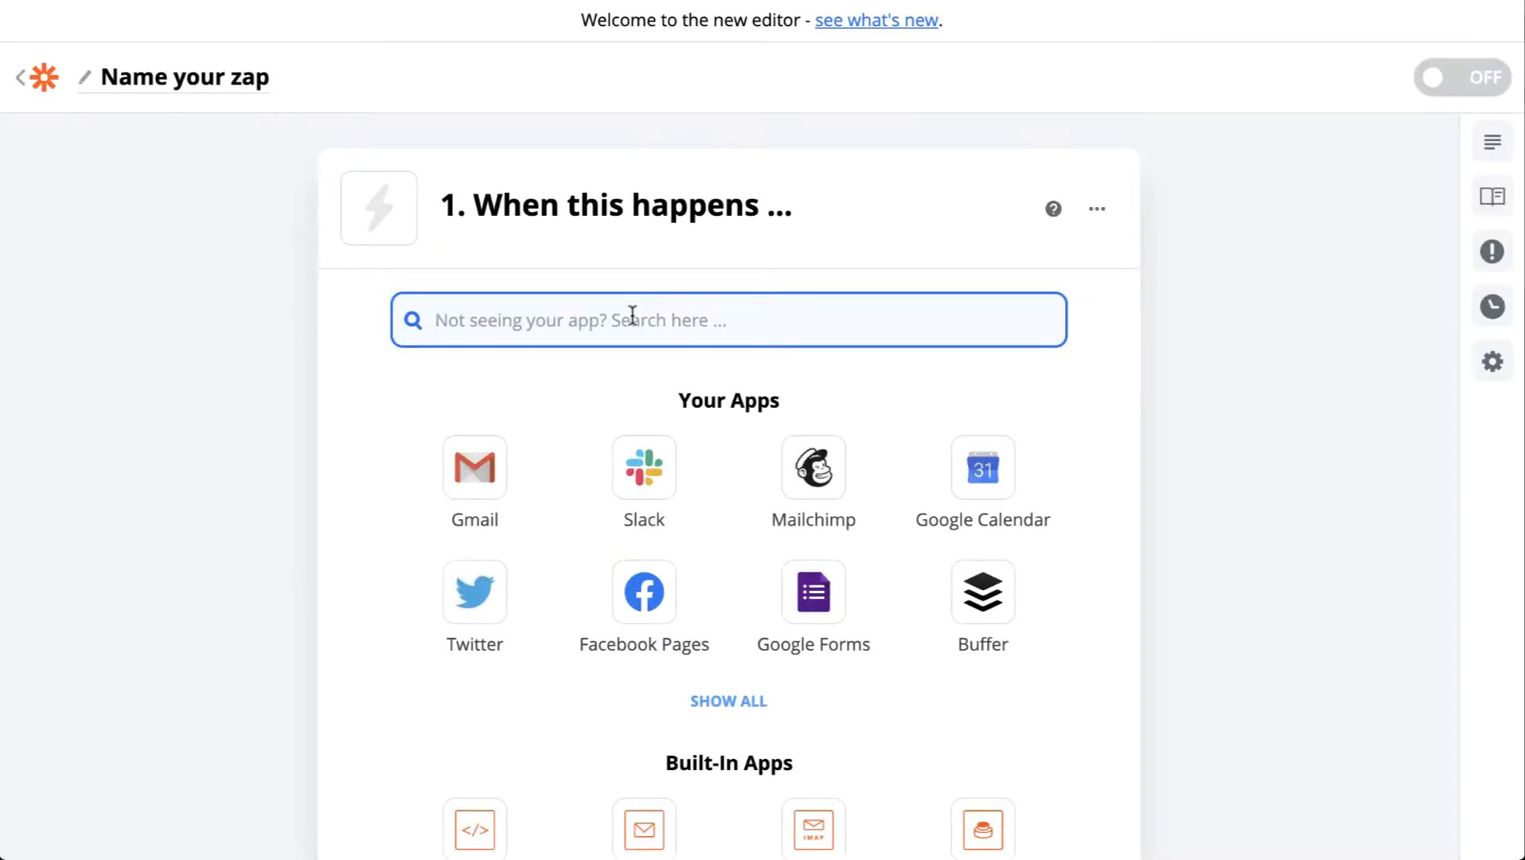
pyautogui.write('email pa')
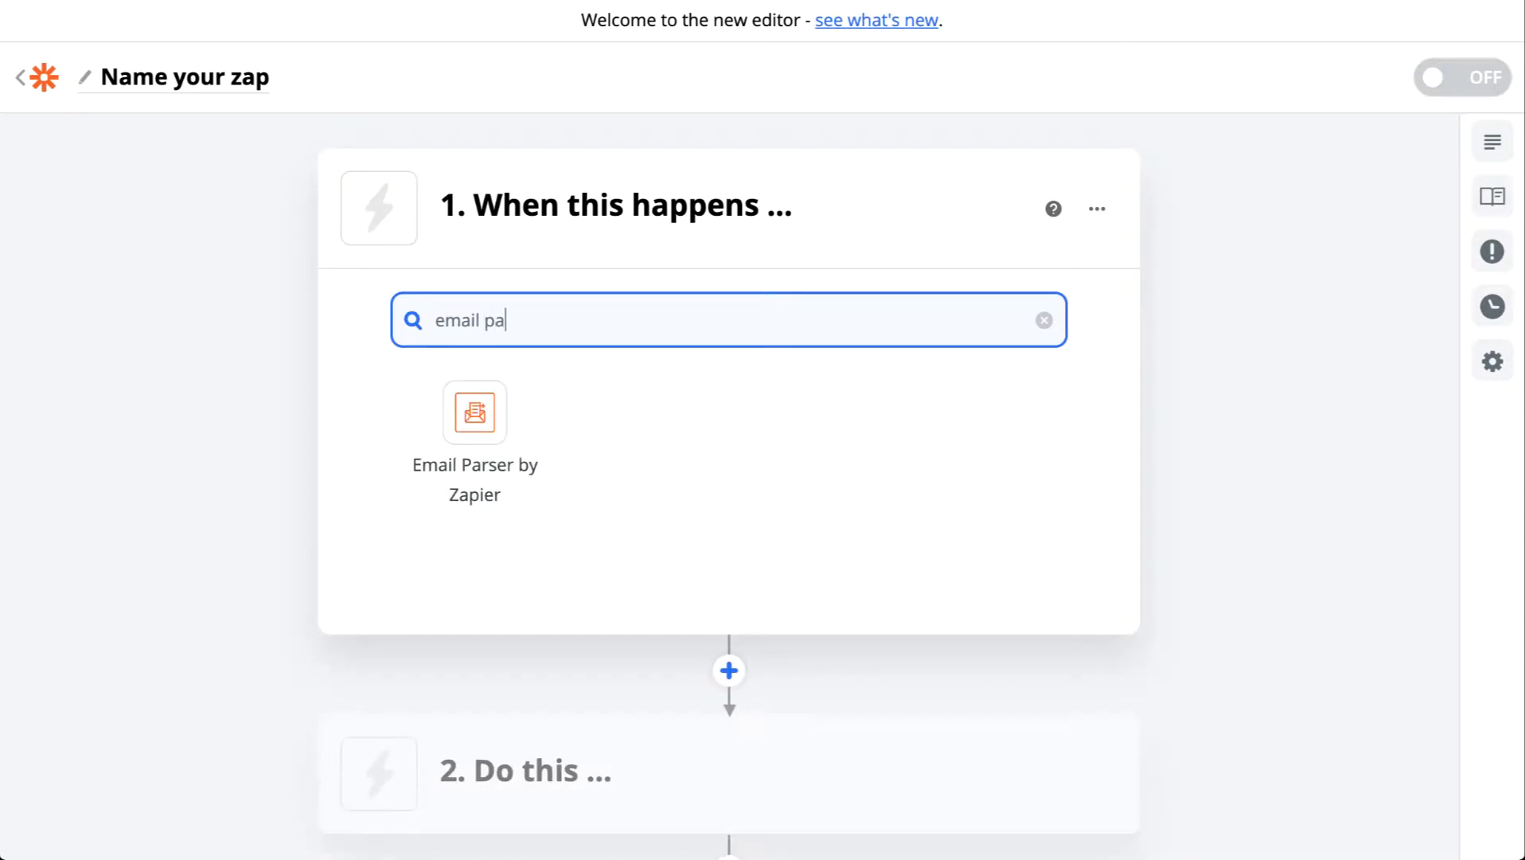
pyautogui.click(501, 424)
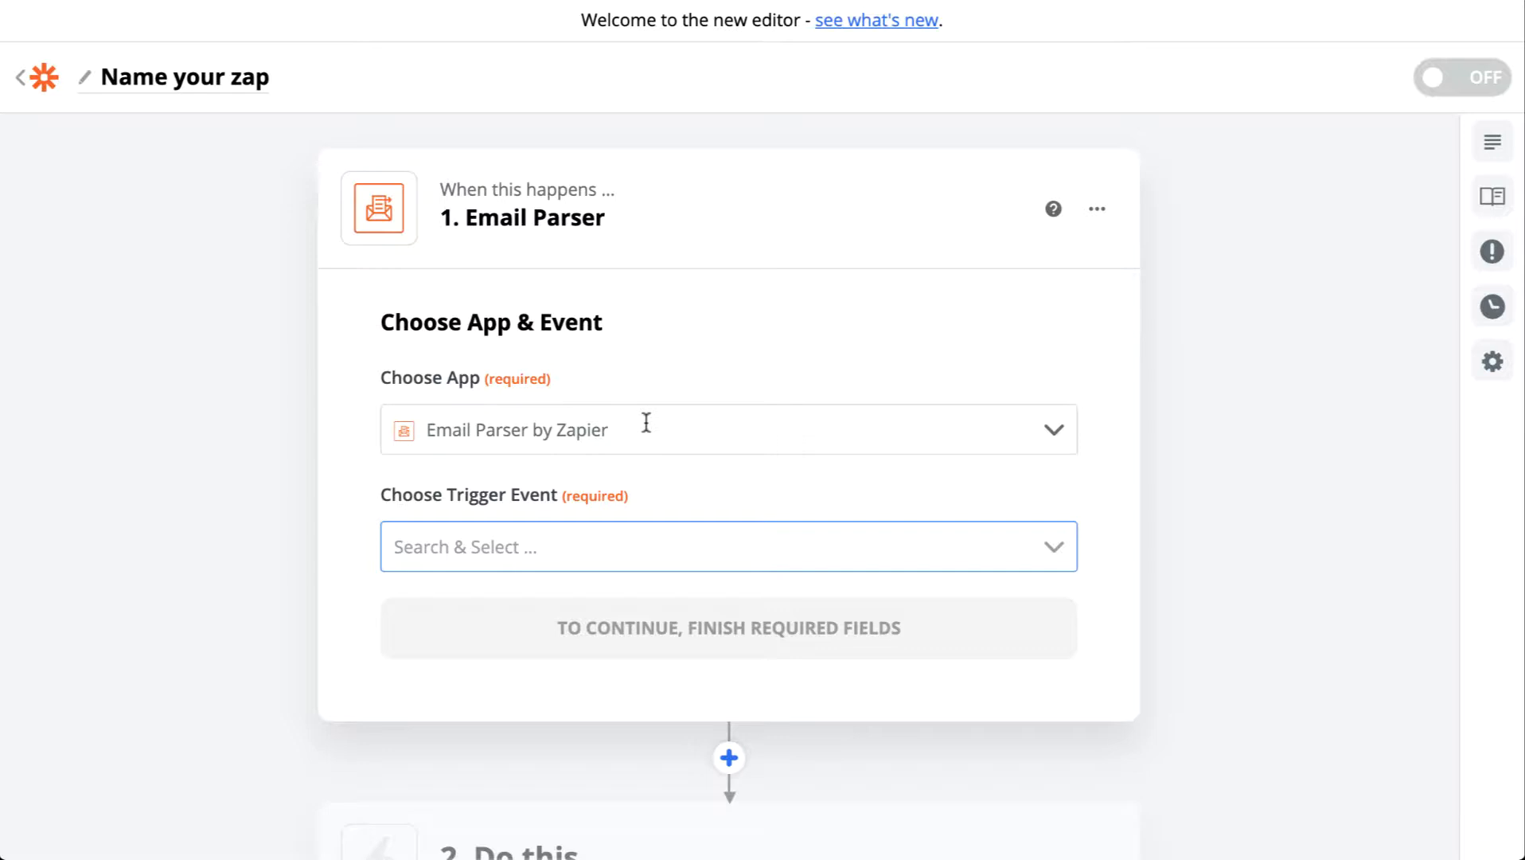
pyautogui.click(572, 554)
pyautogui.click(545, 615)
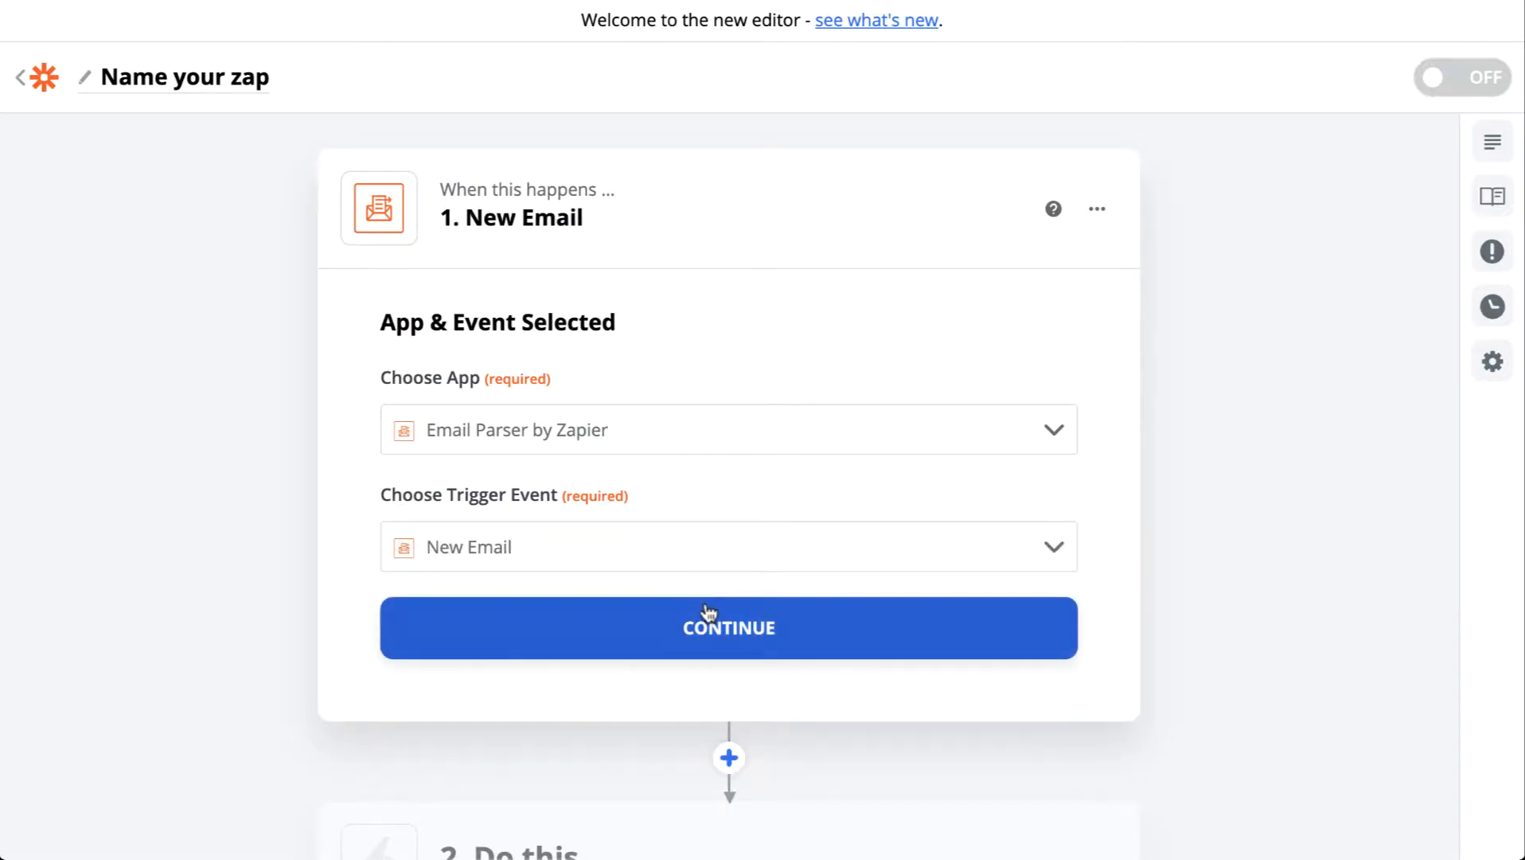
pyautogui.click(707, 610)
# Step: Link the Zapier Email Parser account and open the parser mailbox site in a new tab
pyautogui.click(839, 510)
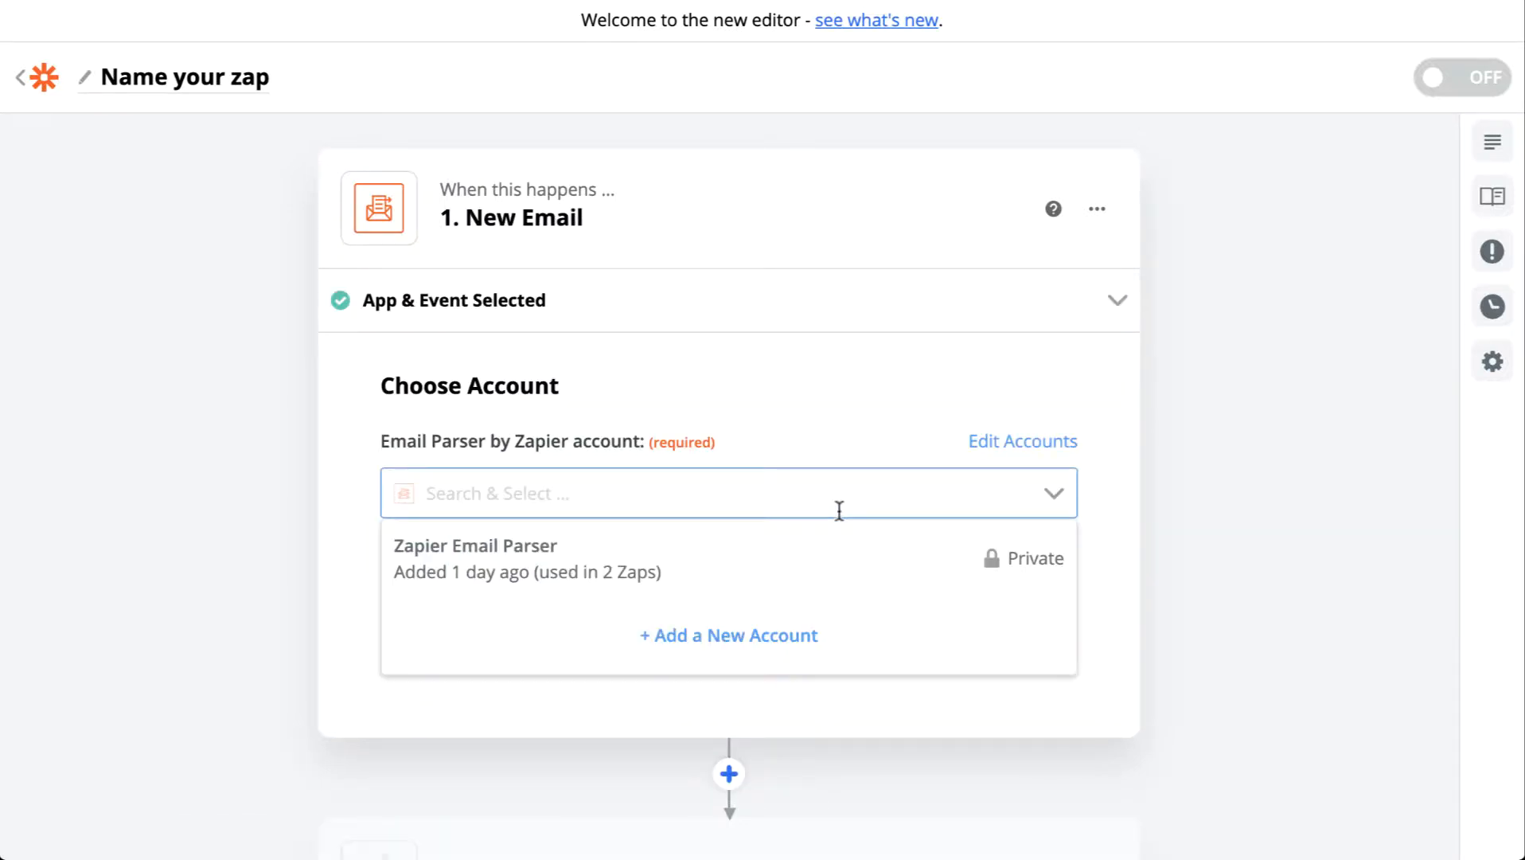
pyautogui.click(695, 594)
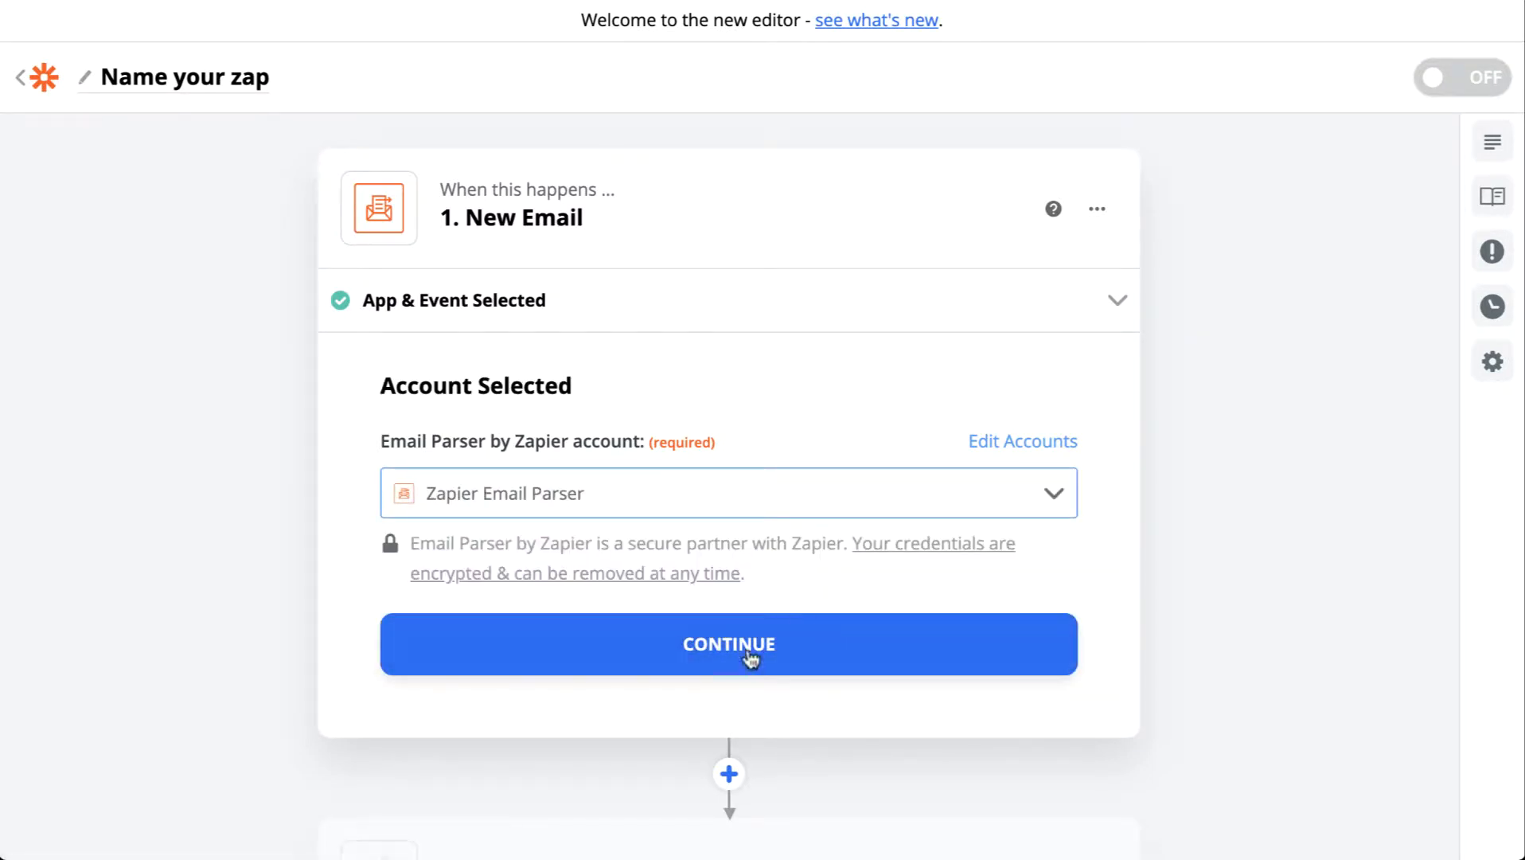
pyautogui.click(719, 655)
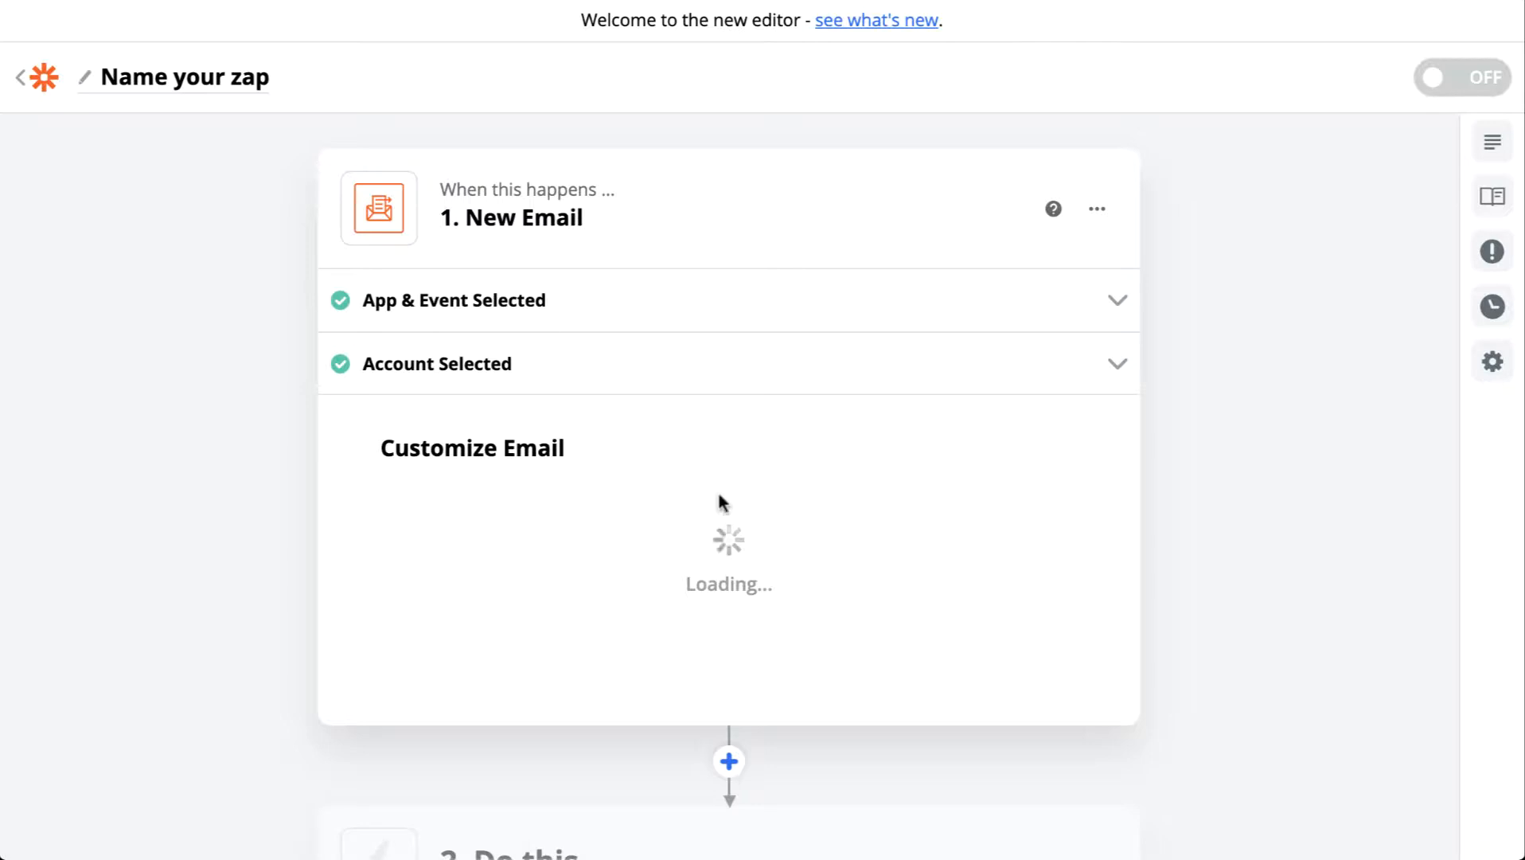
pyautogui.scroll(-1, 653, 482)
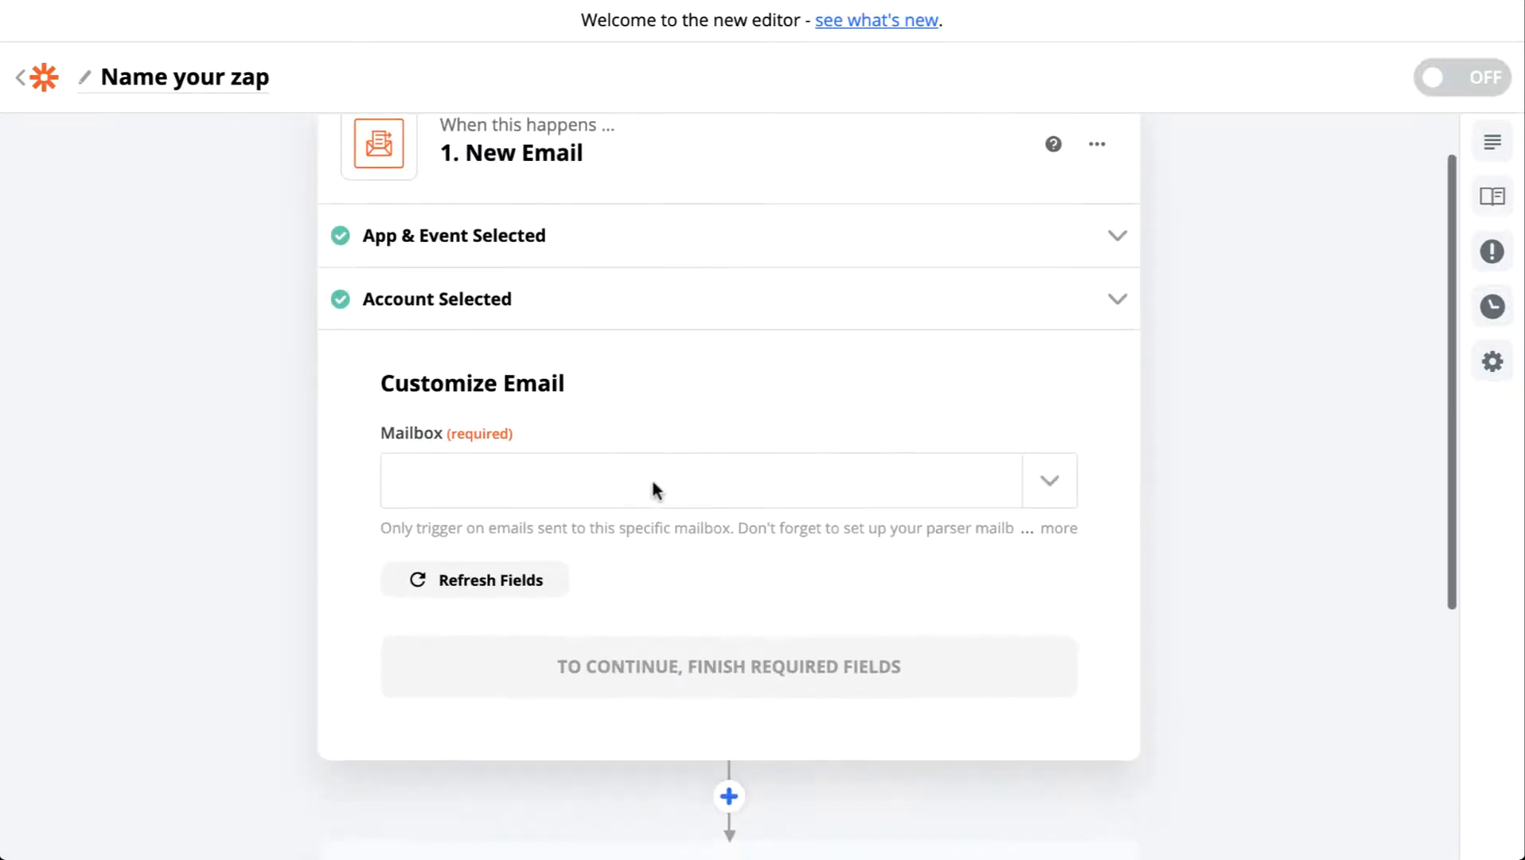
pyautogui.scroll(-1, 816, 466)
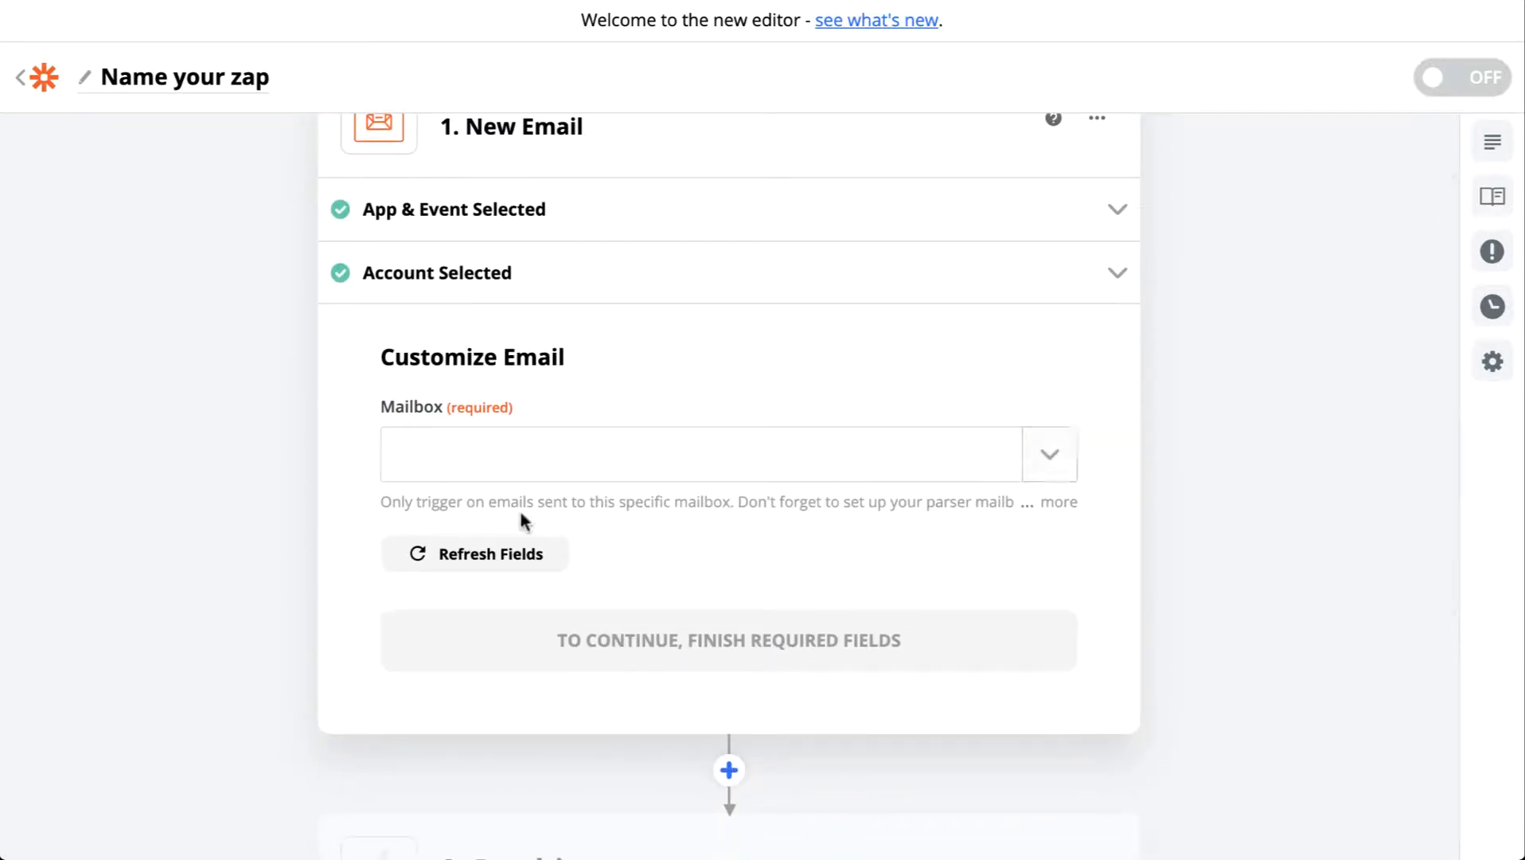
pyautogui.click(1055, 503)
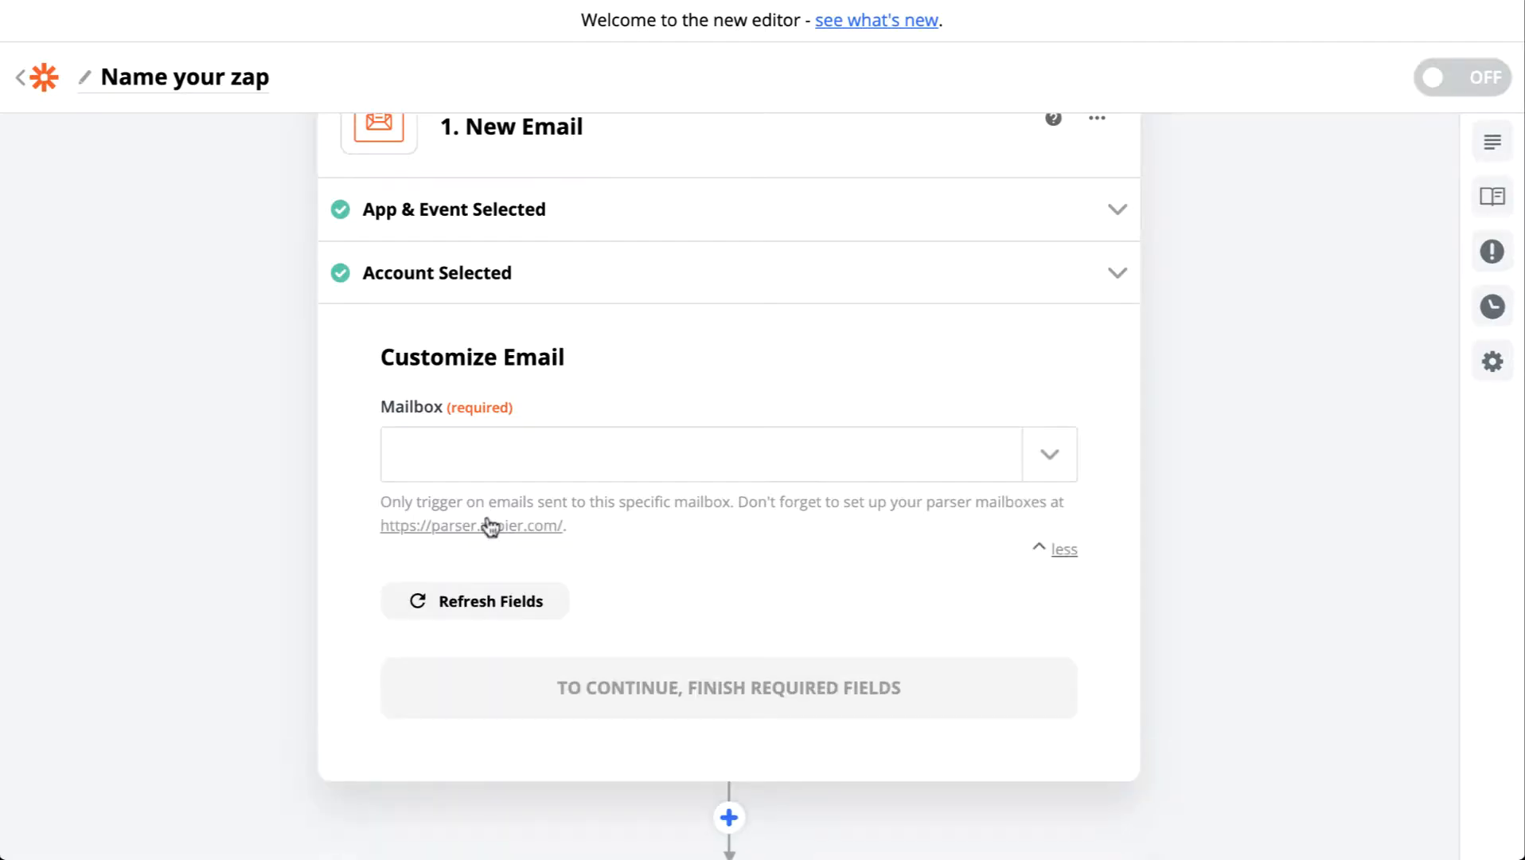
pyautogui.click(488, 525)
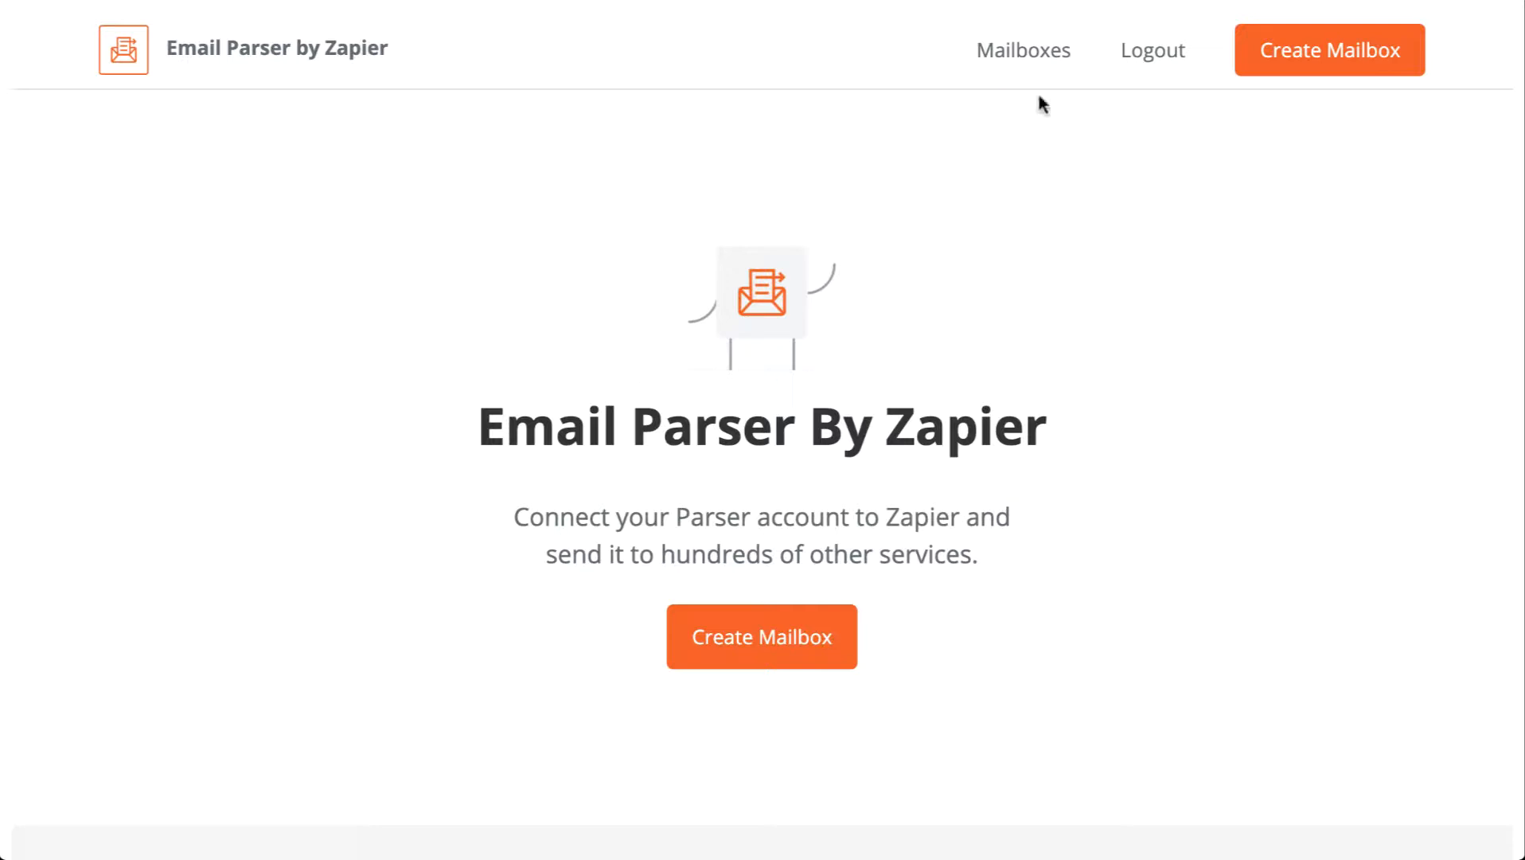
# Step: Open the received emails of the second (marketing) parser mailbox
pyautogui.click(1035, 56)
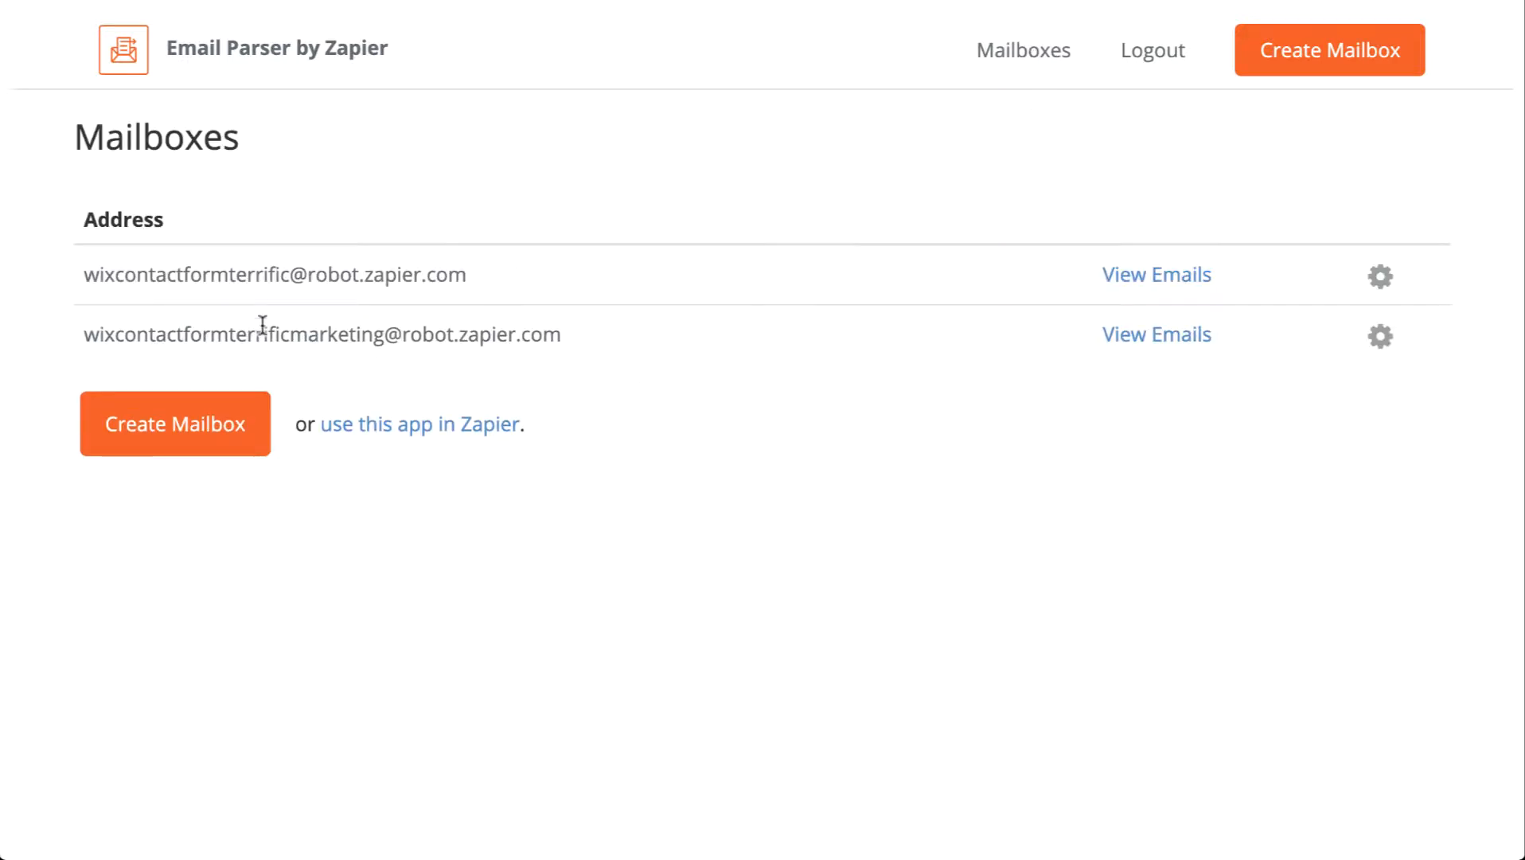
pyautogui.moveTo(567, 335); pyautogui.dragTo(86, 343)
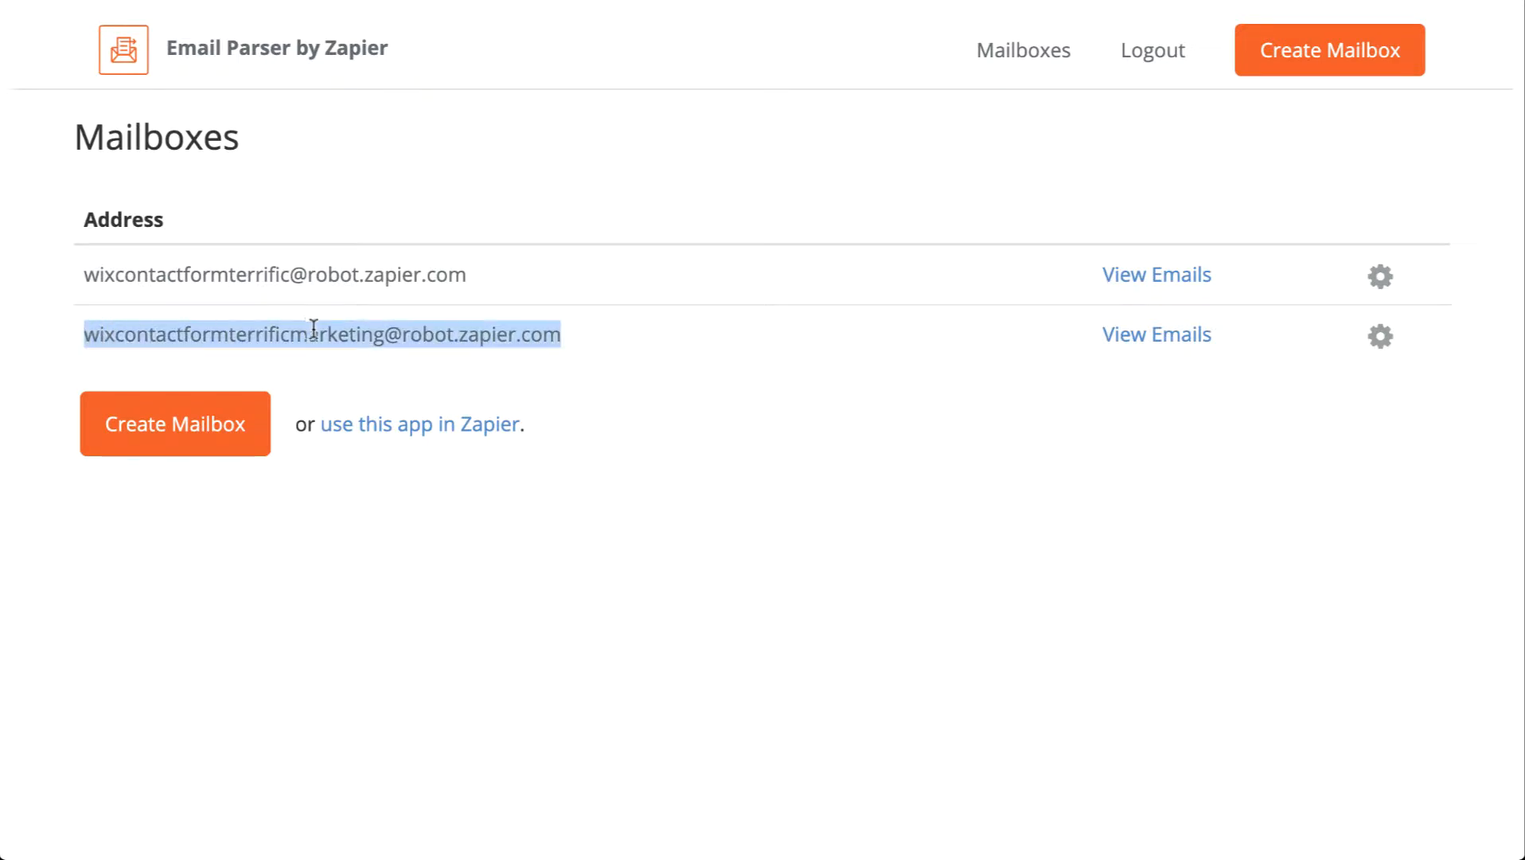
pyautogui.click(622, 331)
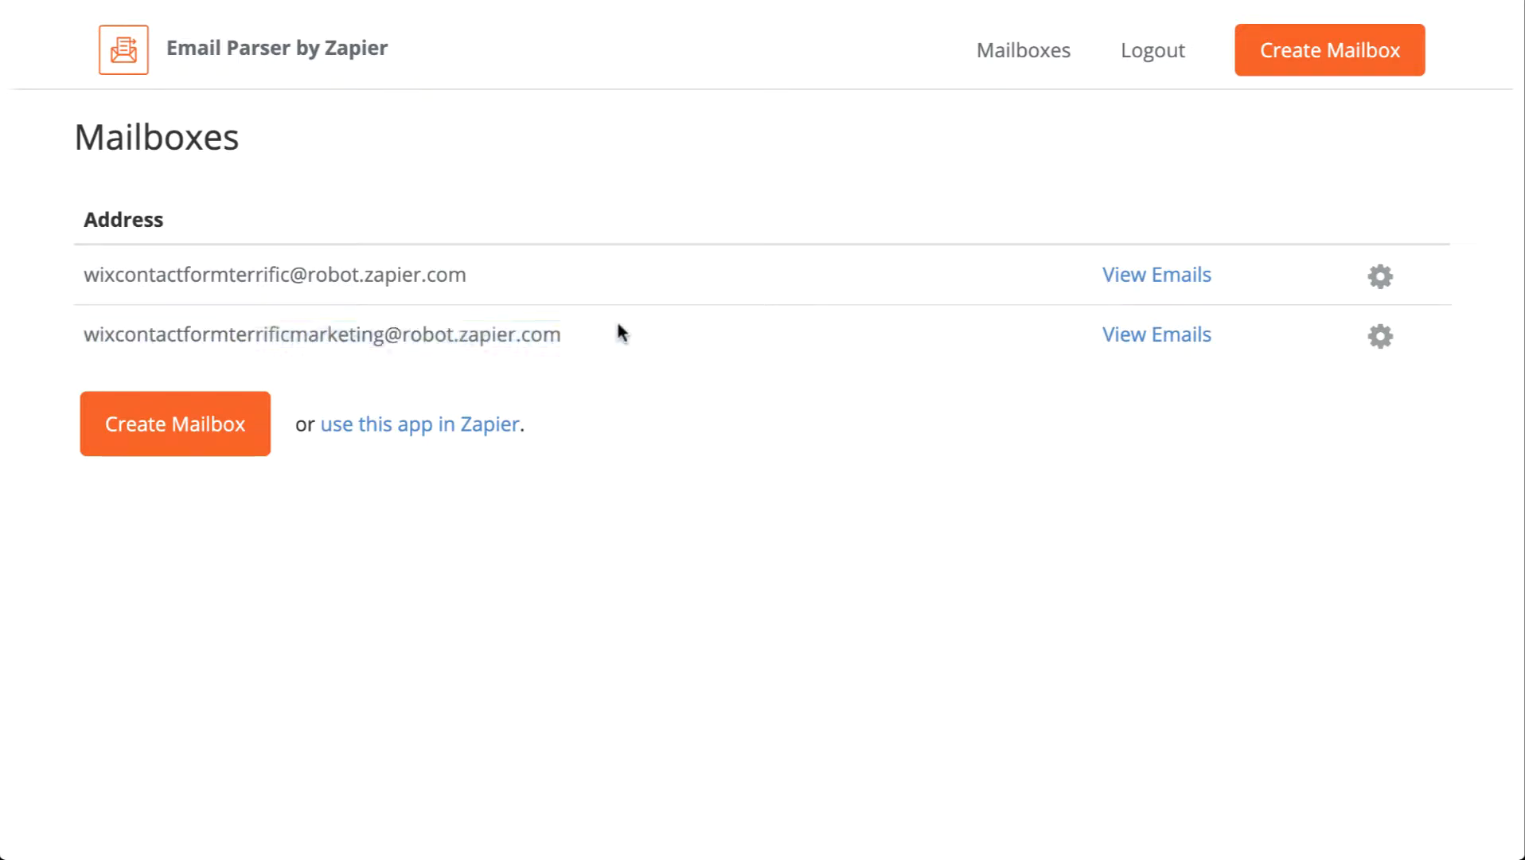
pyautogui.click(1200, 338)
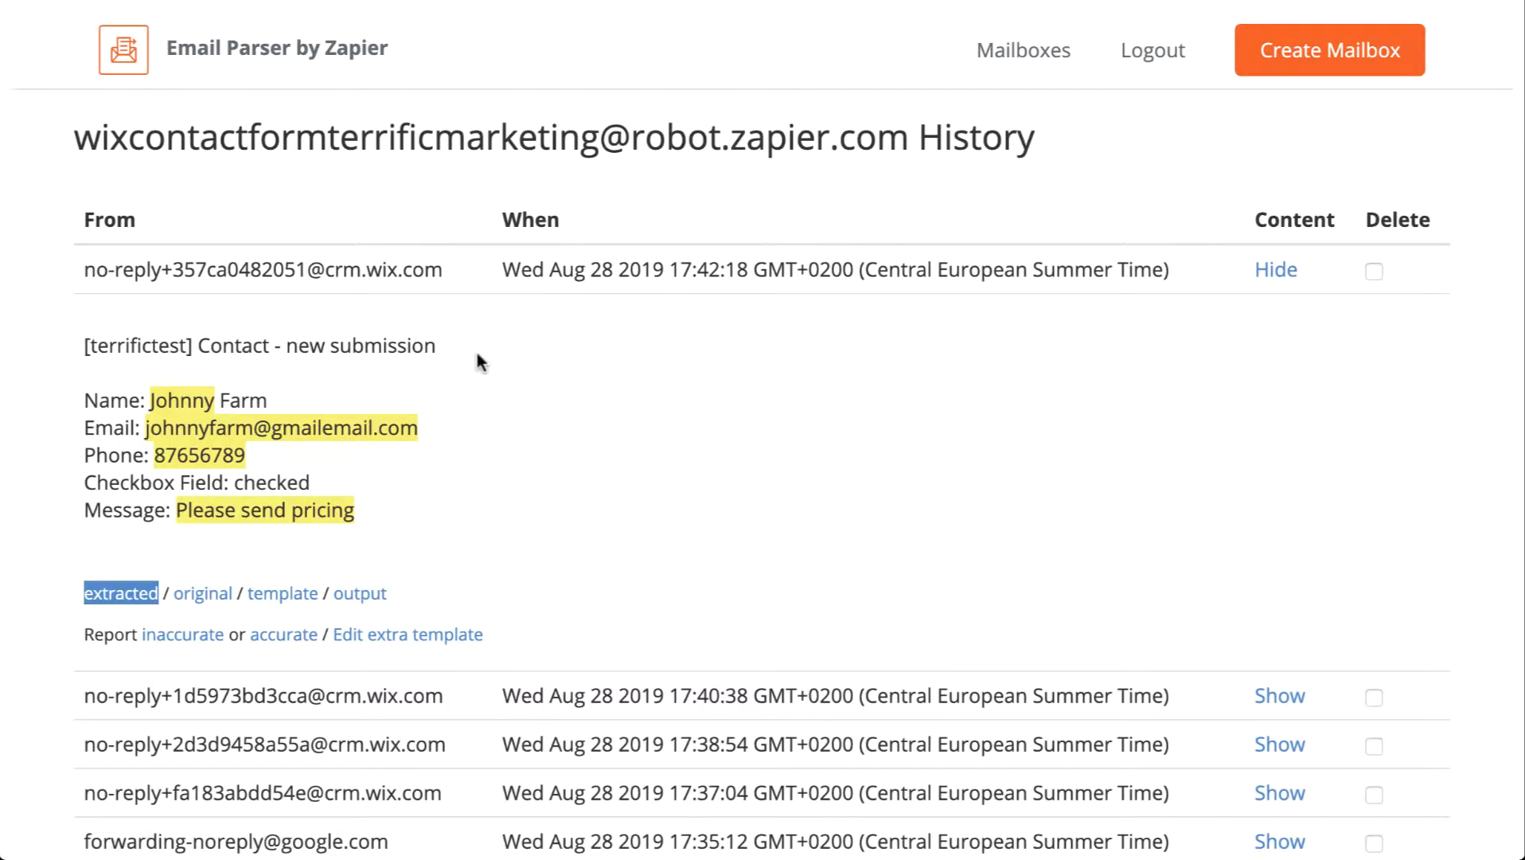
# Step: Expand the oldest parsed email to inspect its extracted fields, then return to the Gmail inbox
pyautogui.scroll(-4, 650, 442)
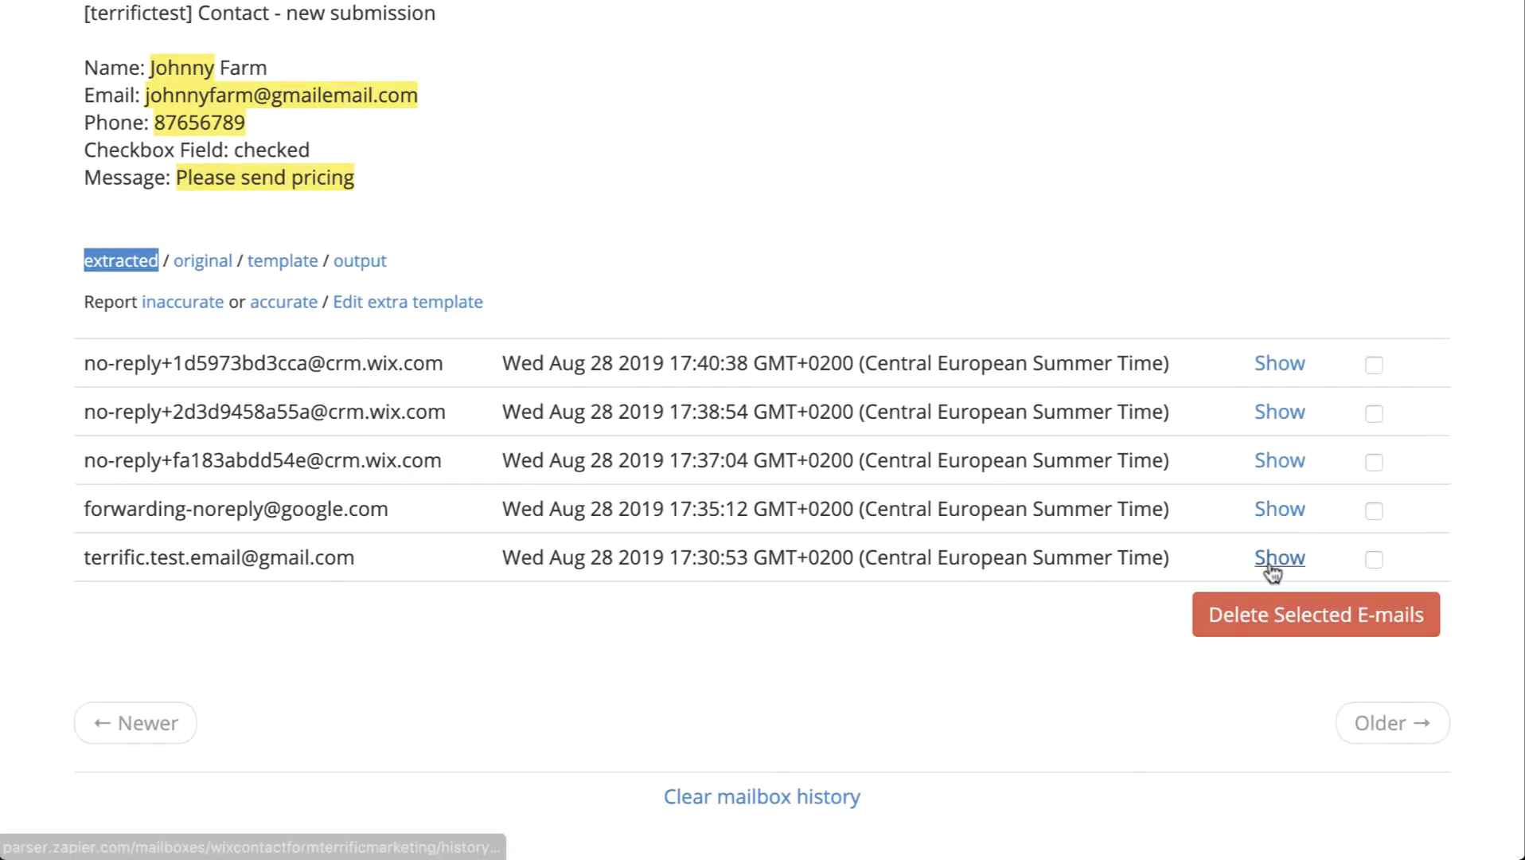
pyautogui.click(1271, 561)
pyautogui.scroll(-11, 596, 431)
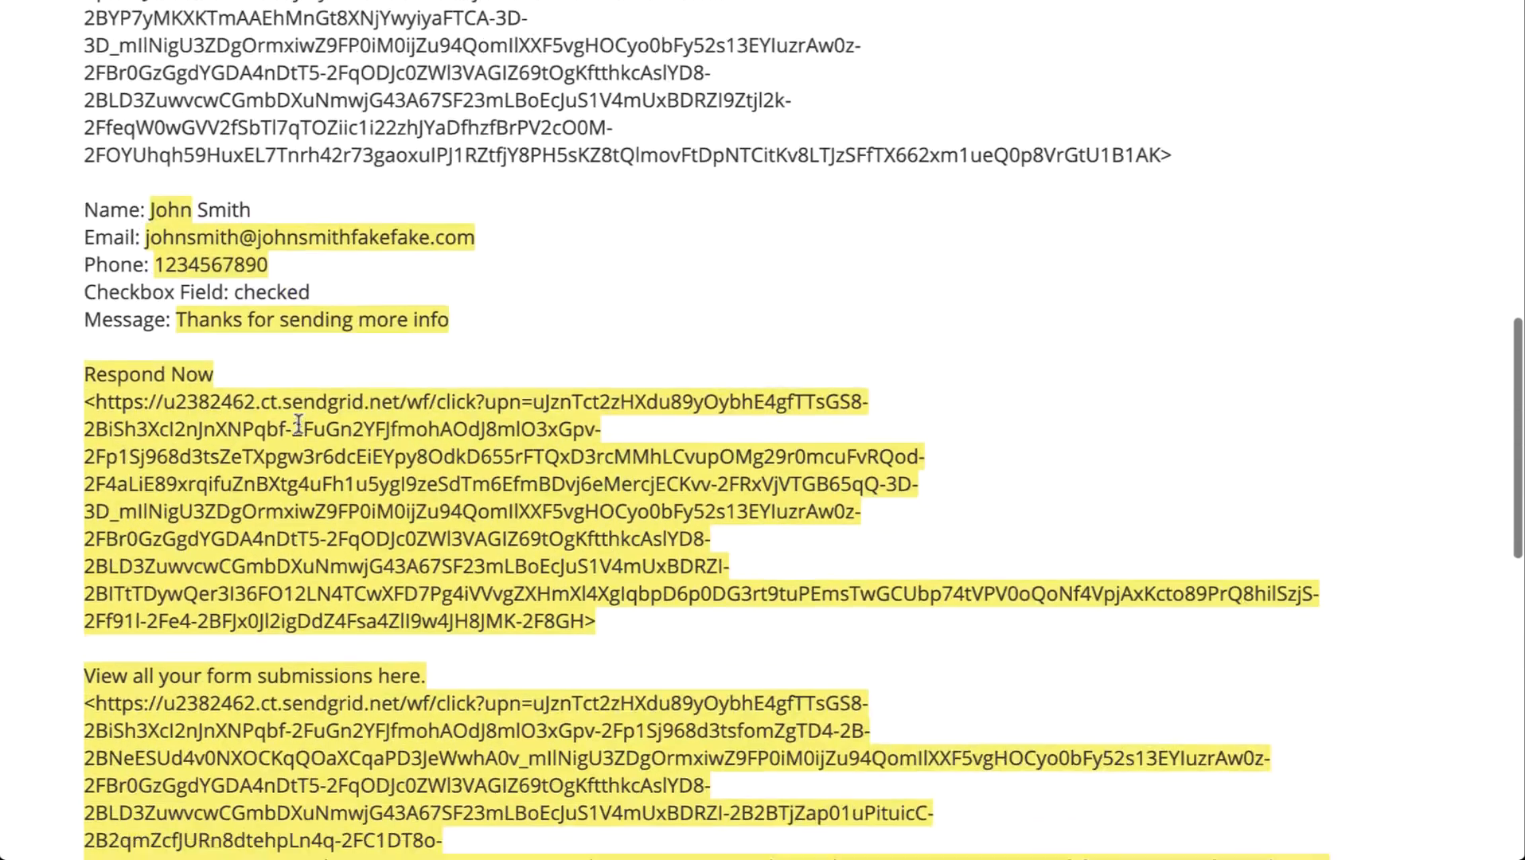
pyautogui.scroll(-3, 301, 434)
pyautogui.scroll(13, 673, 607)
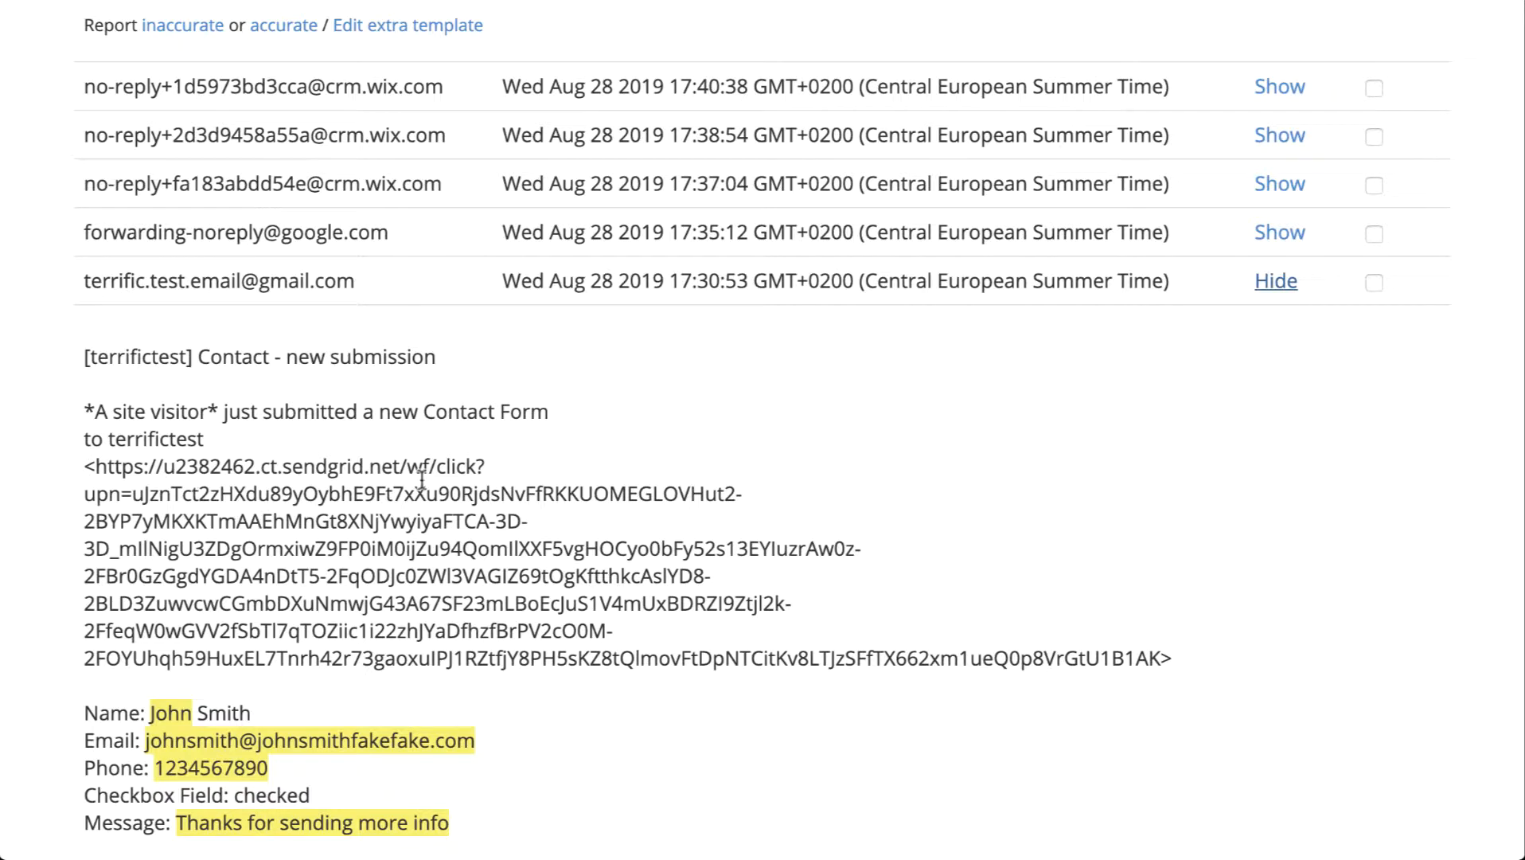
pyautogui.moveTo(98, 466); pyautogui.dragTo(625, 629)
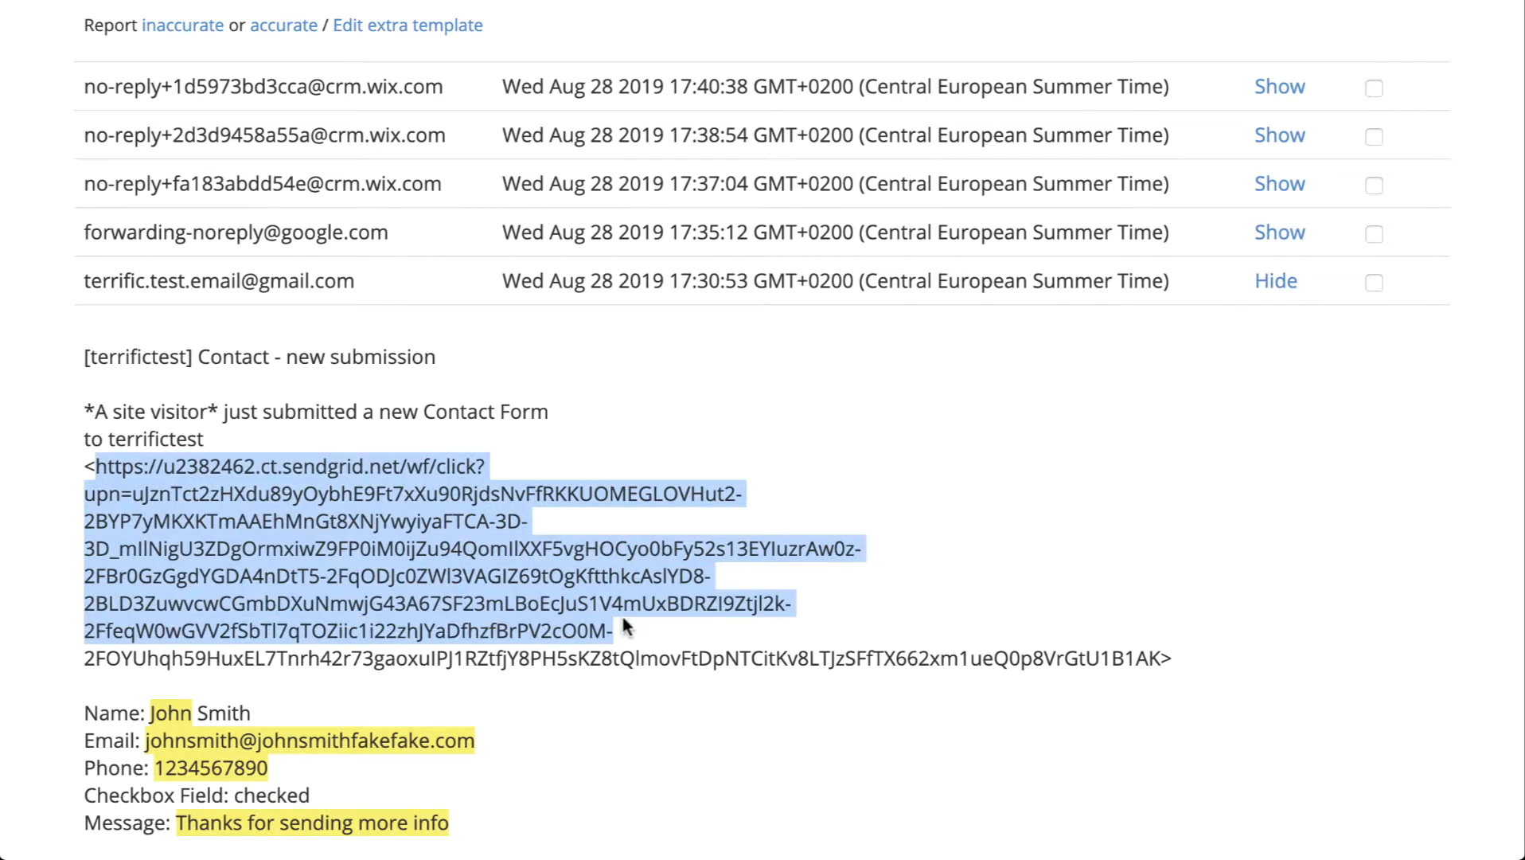
pyautogui.scroll(1, 625, 629)
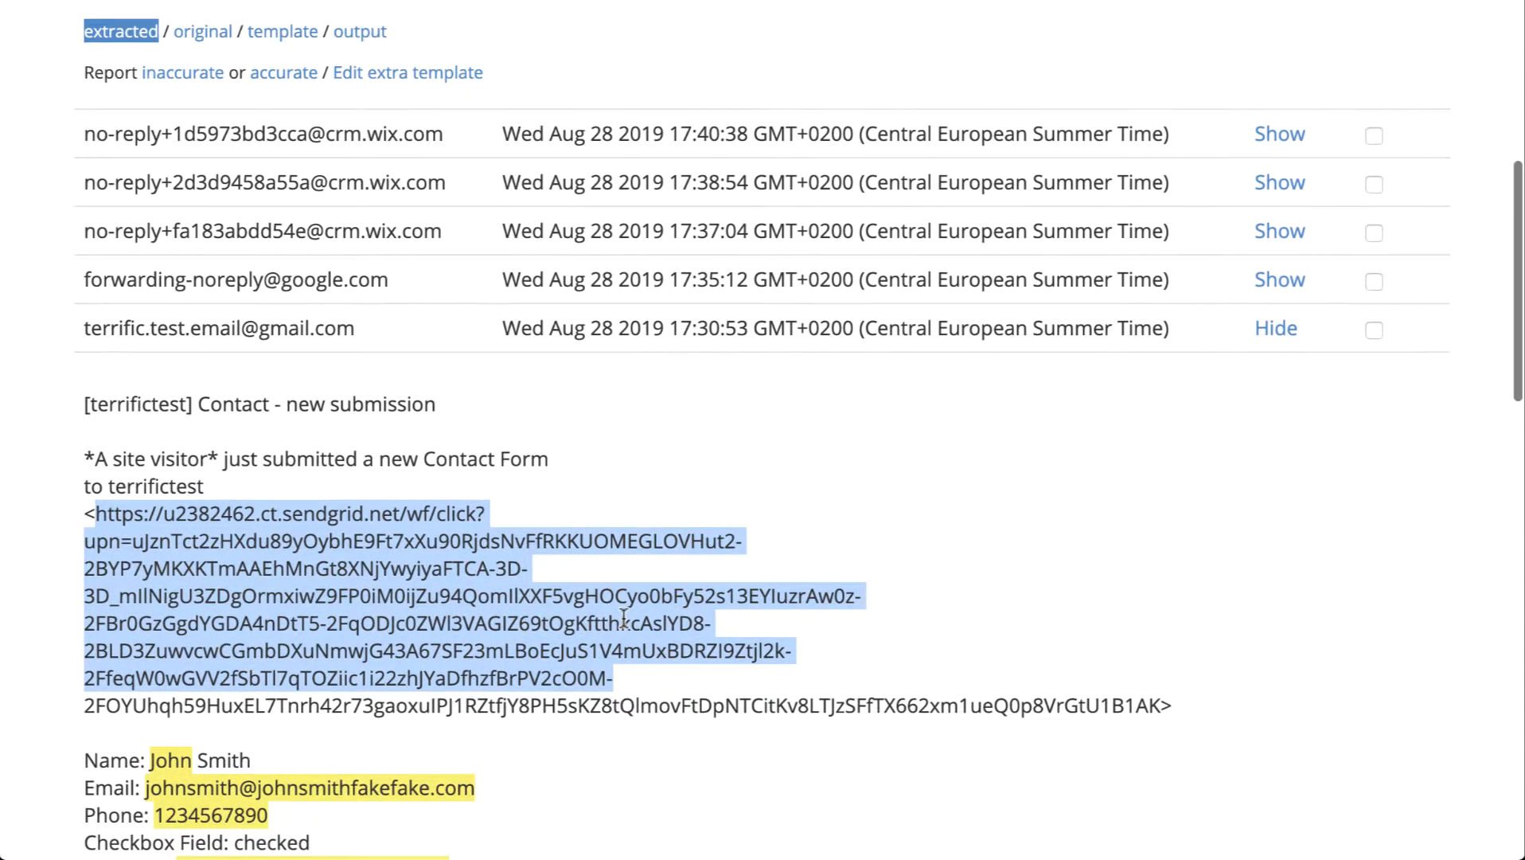
pyautogui.click(686, 691)
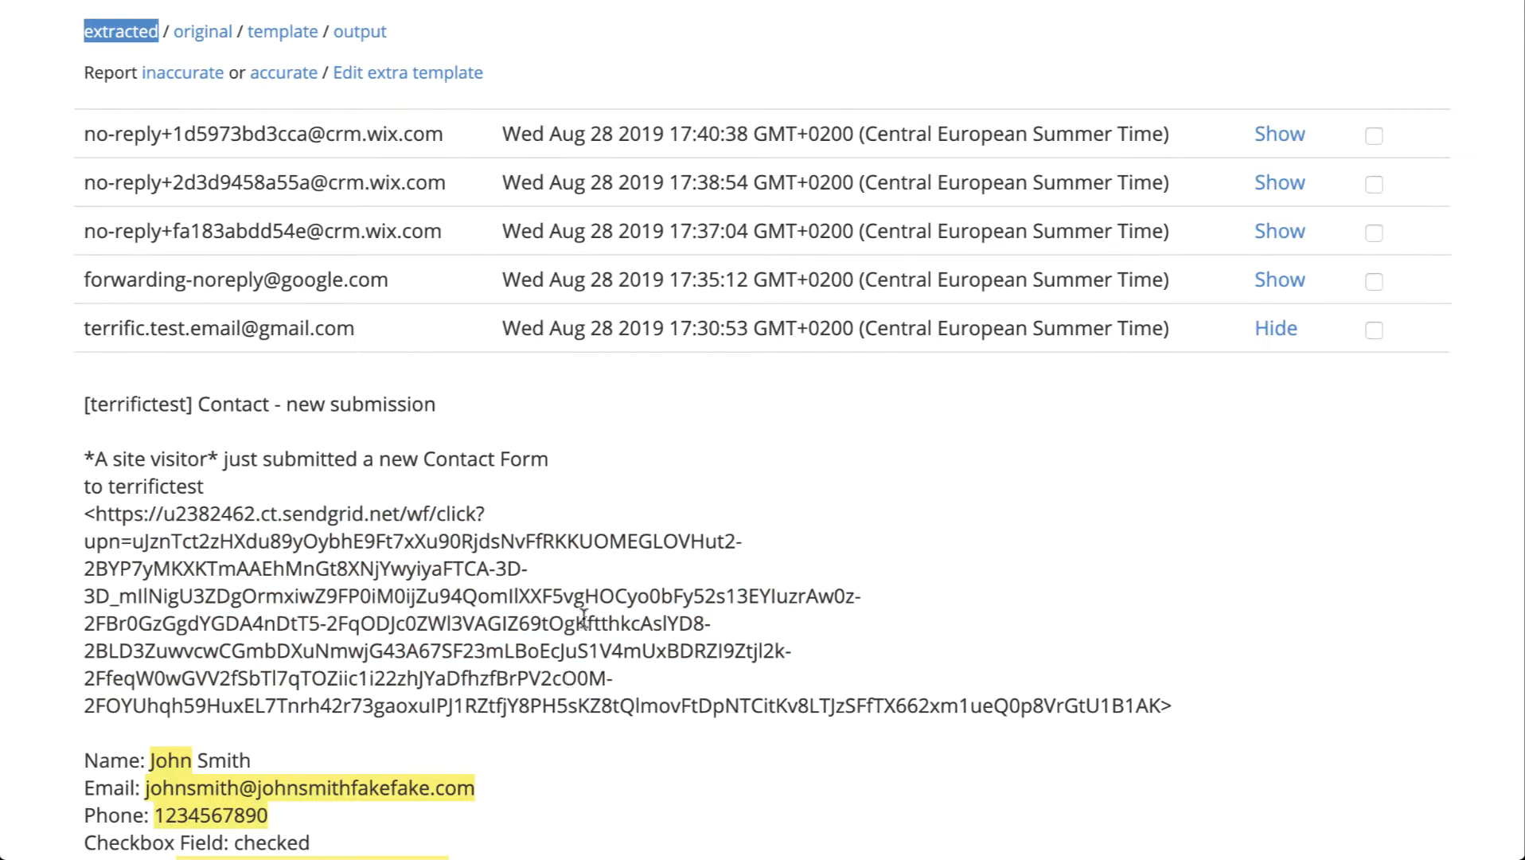
pyautogui.scroll(-2, 422, 581)
pyautogui.scroll(2, 422, 581)
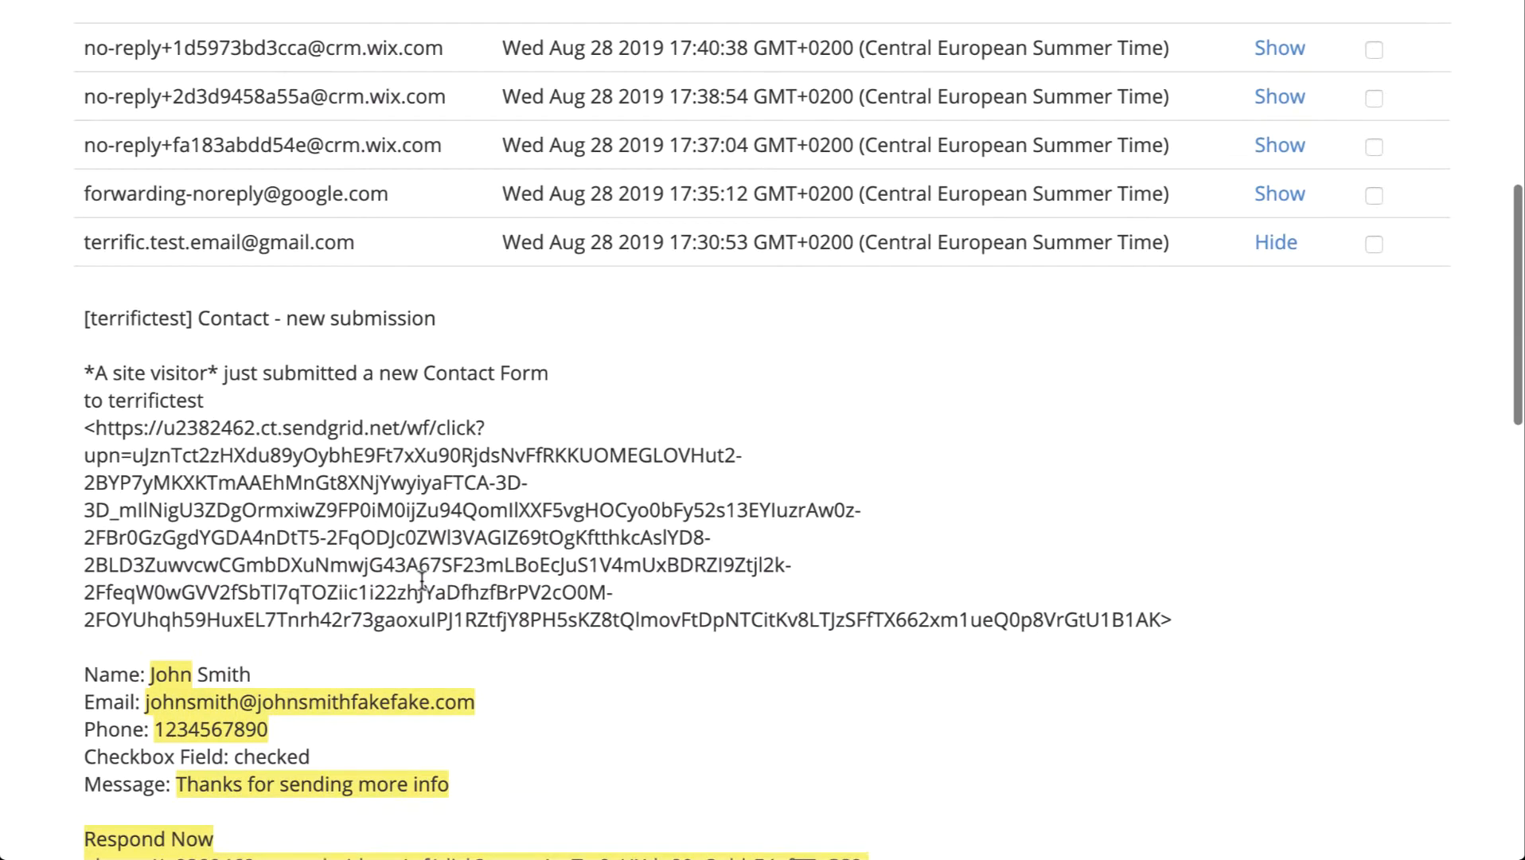
pyautogui.scroll(1, 524, 581)
pyautogui.scroll(-2, 525, 589)
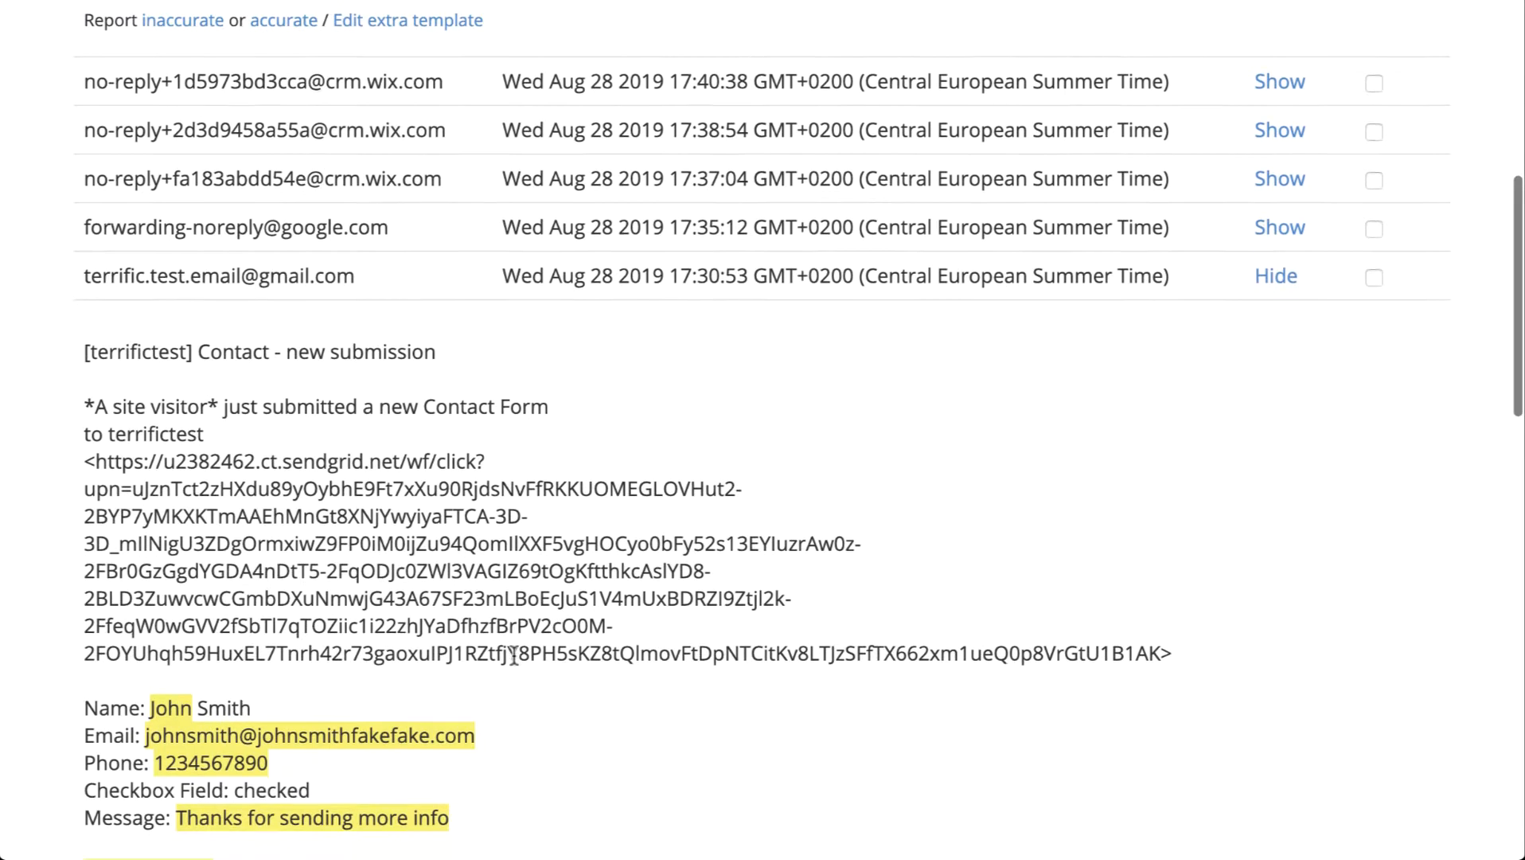
pyautogui.scroll(3, 935, 615)
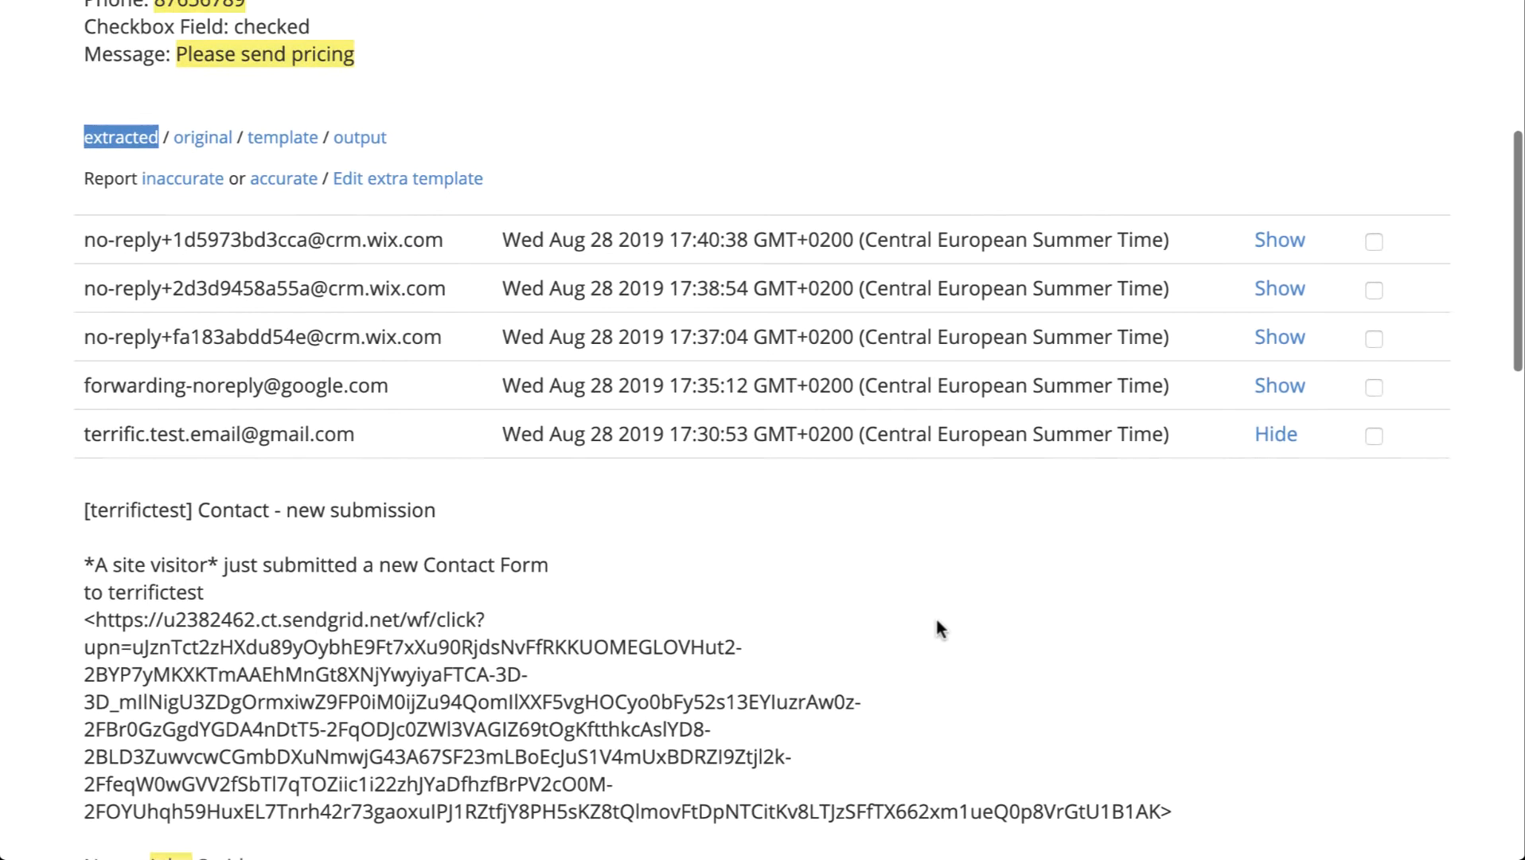
pyautogui.scroll(5, 746, 671)
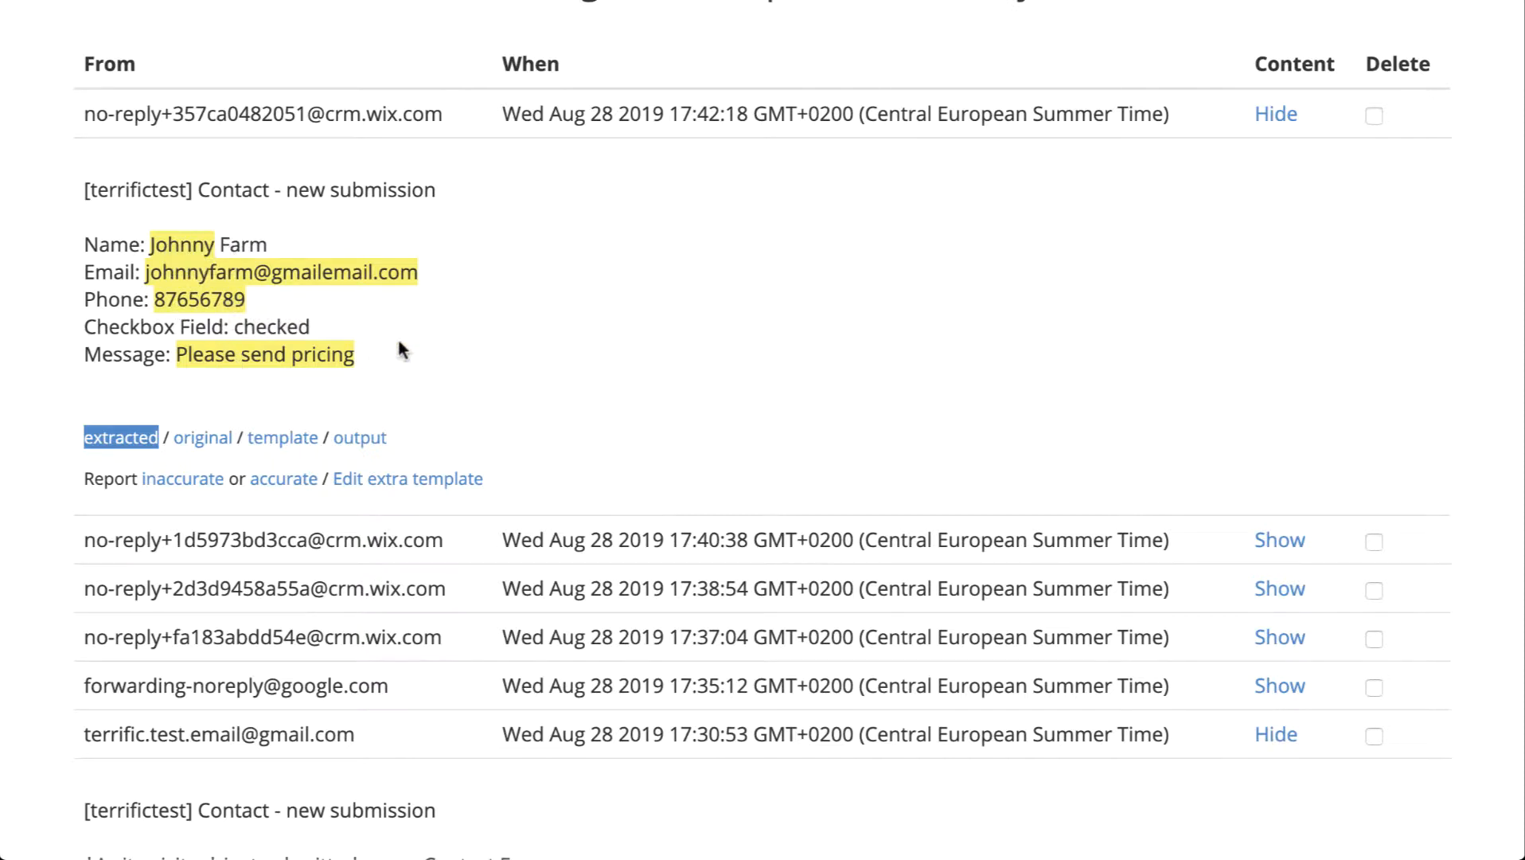
pyautogui.scroll(2, 522, 327)
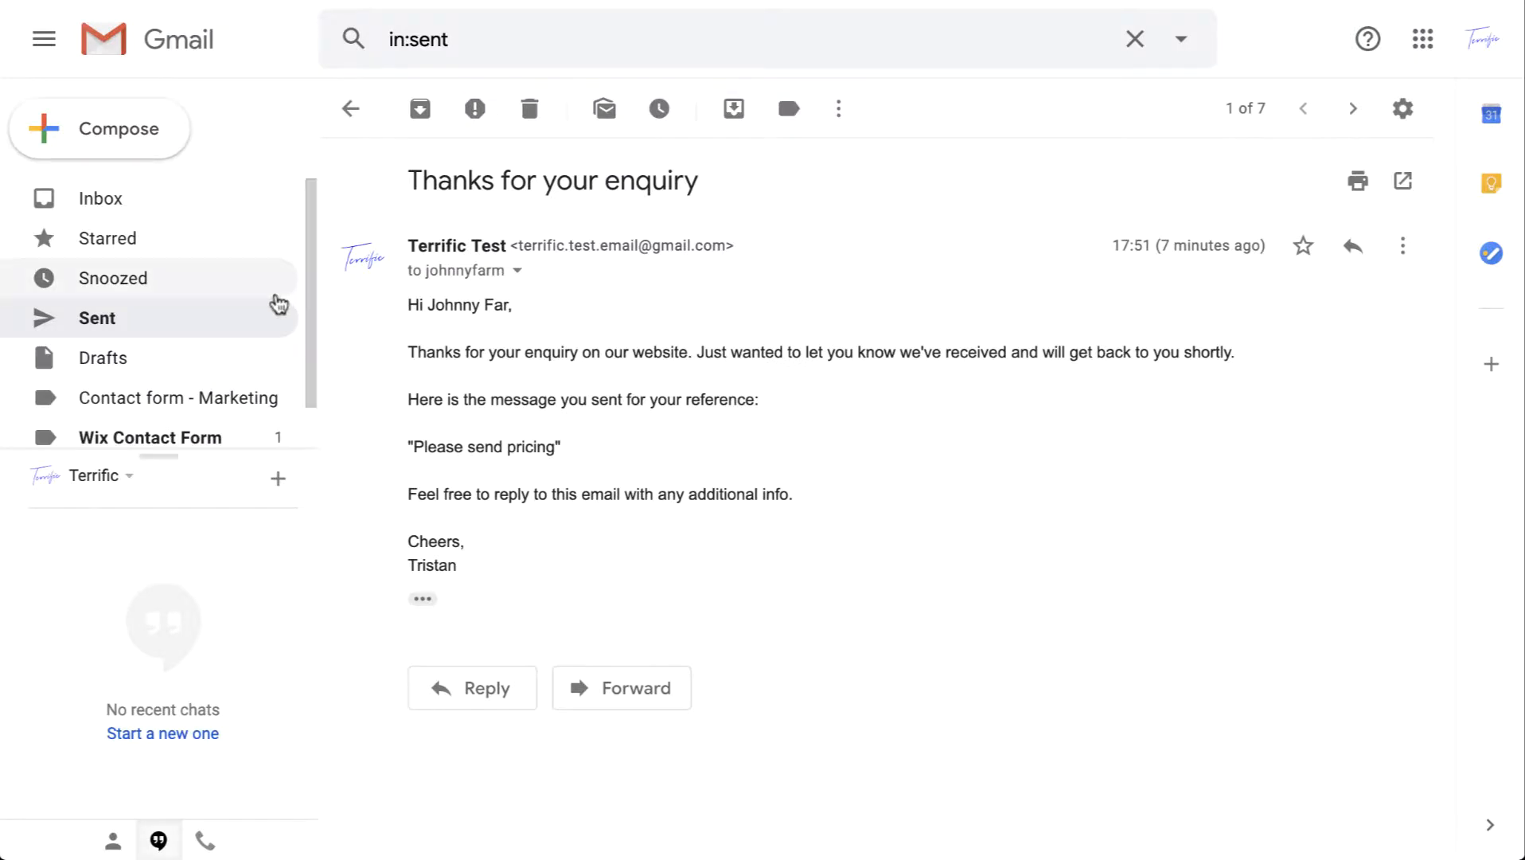
pyautogui.click(92, 215)
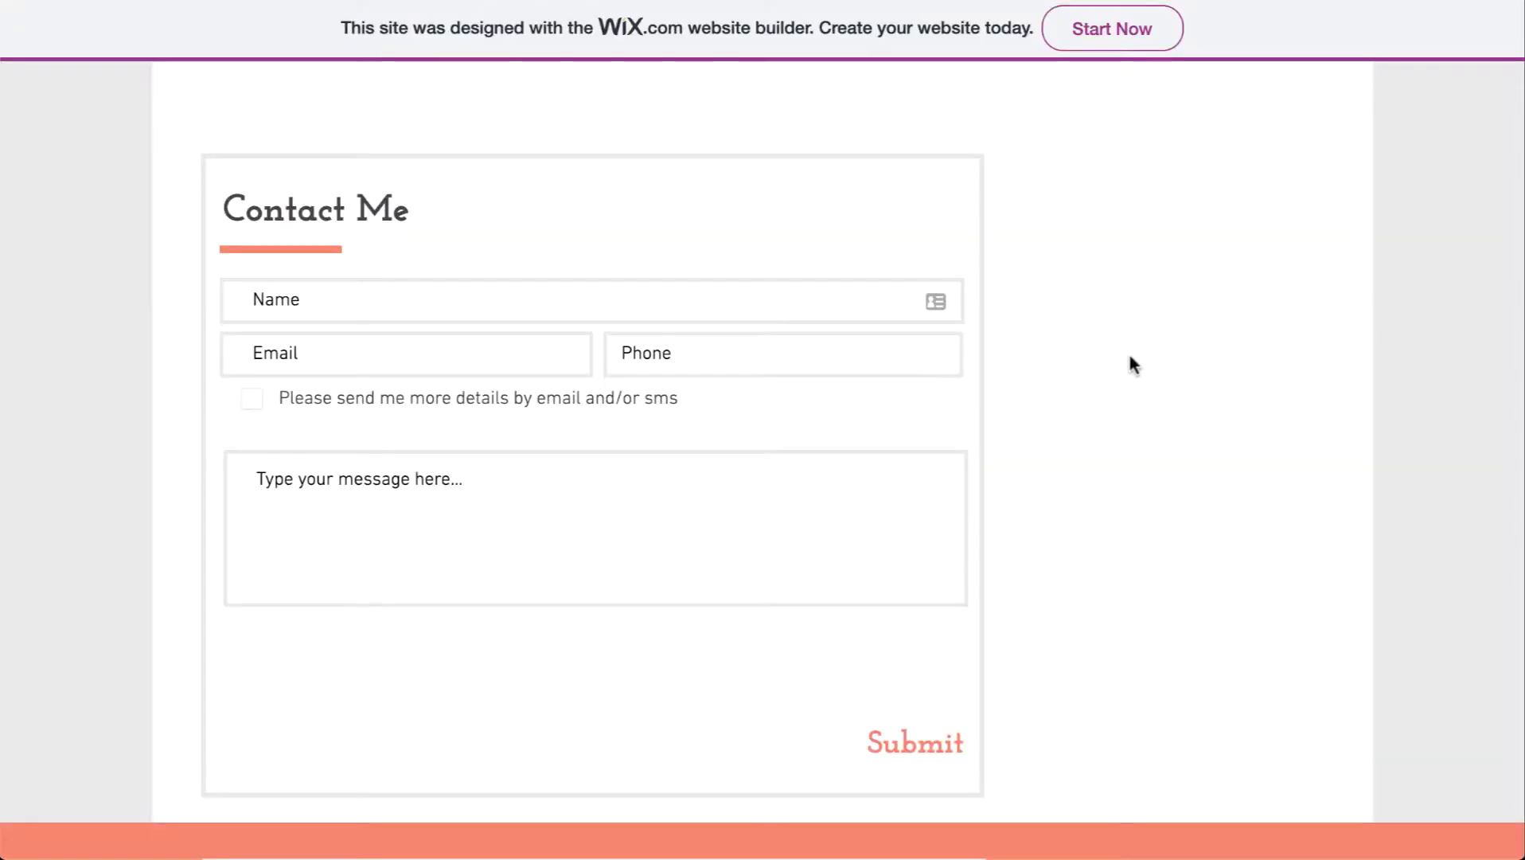
pyautogui.scroll(3, 1134, 364)
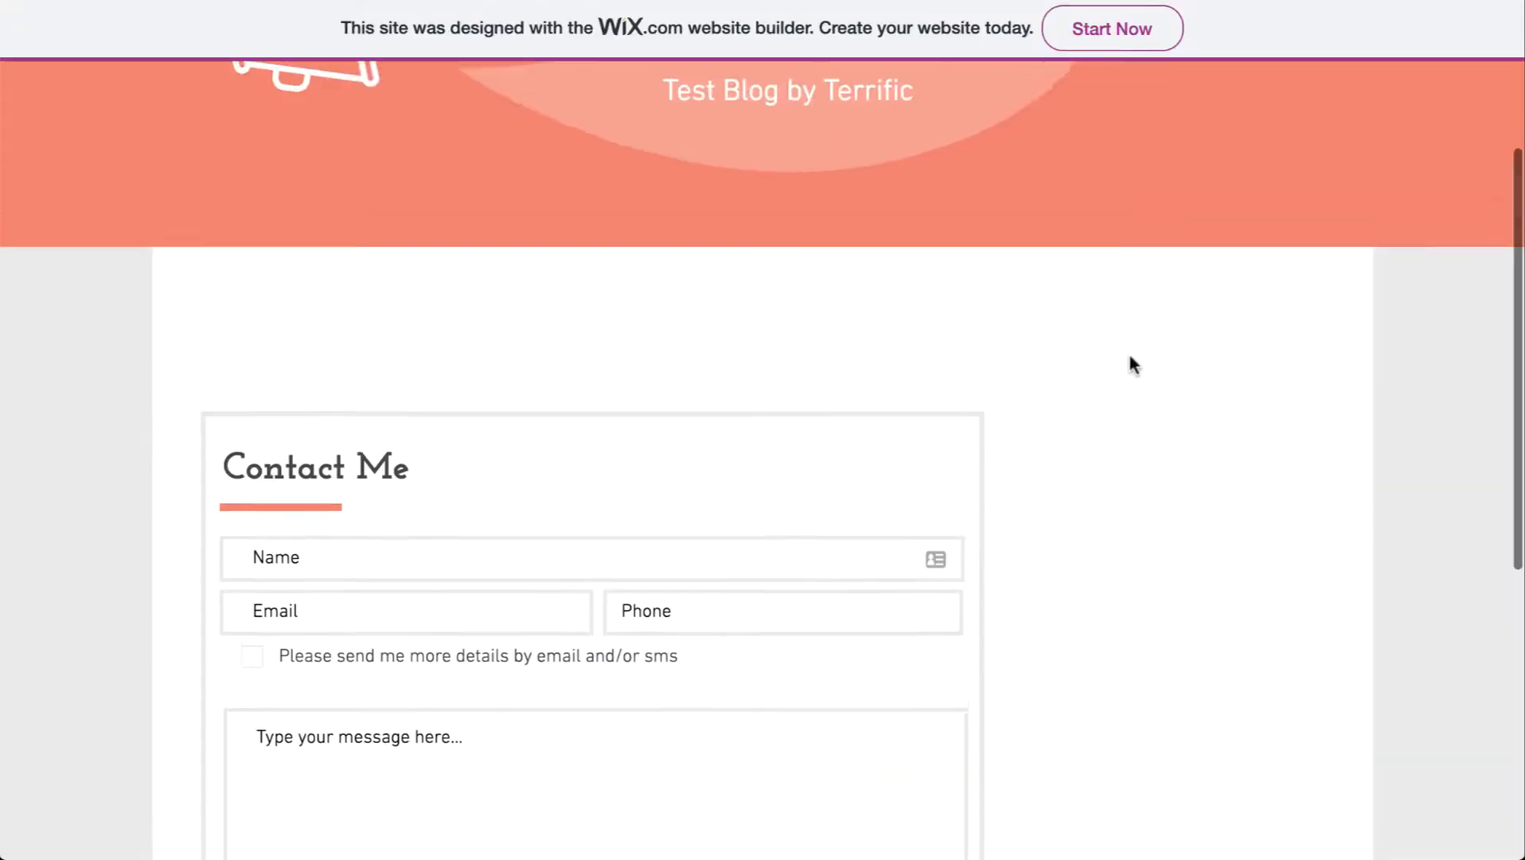
pyautogui.scroll(-5, 1134, 365)
pyautogui.scroll(2, 1134, 364)
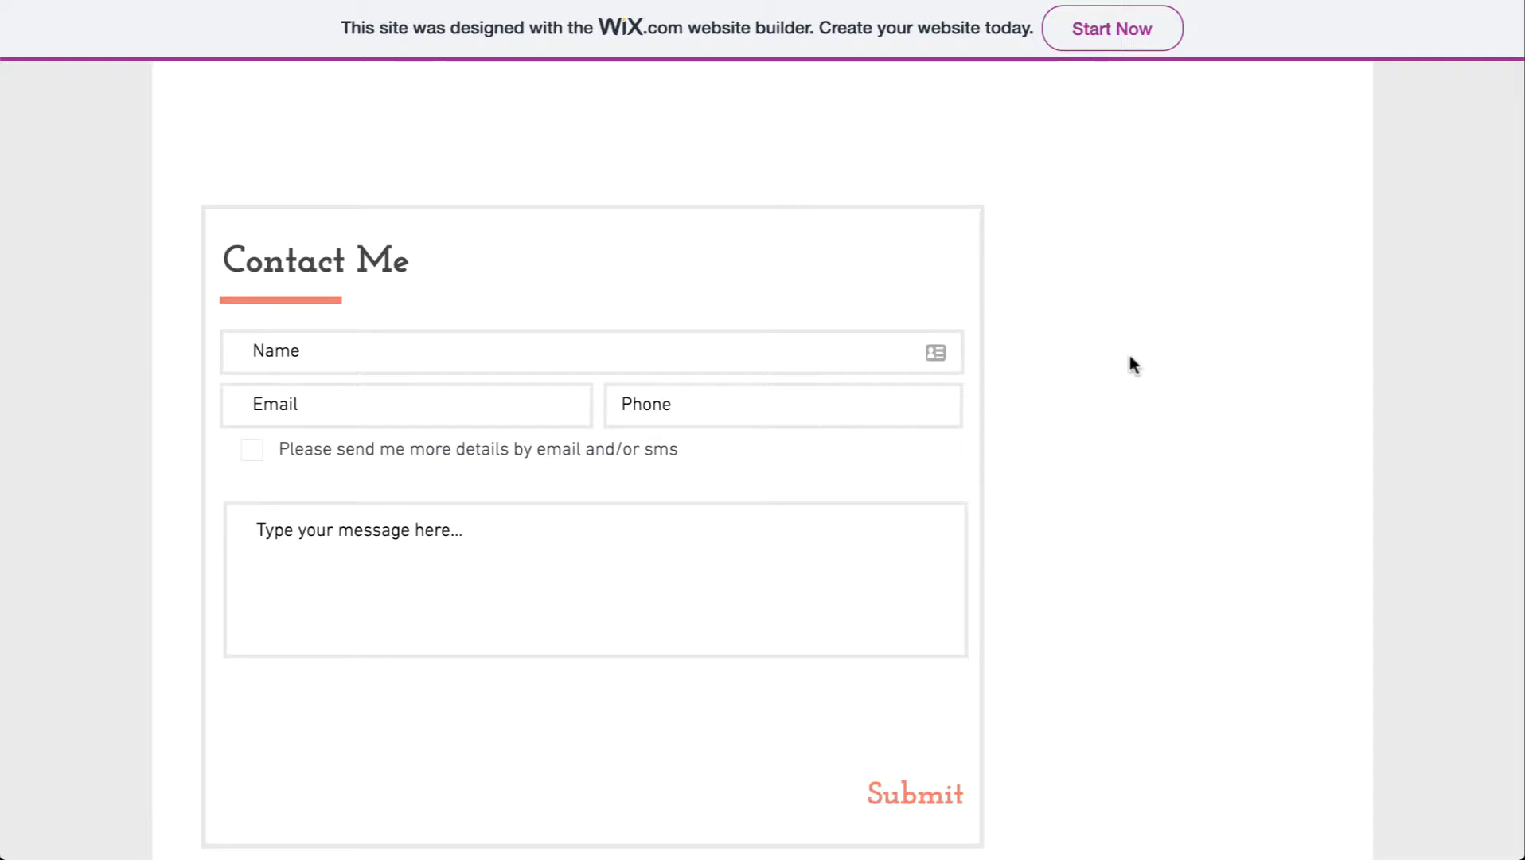
pyautogui.scroll(4, 1089, 337)
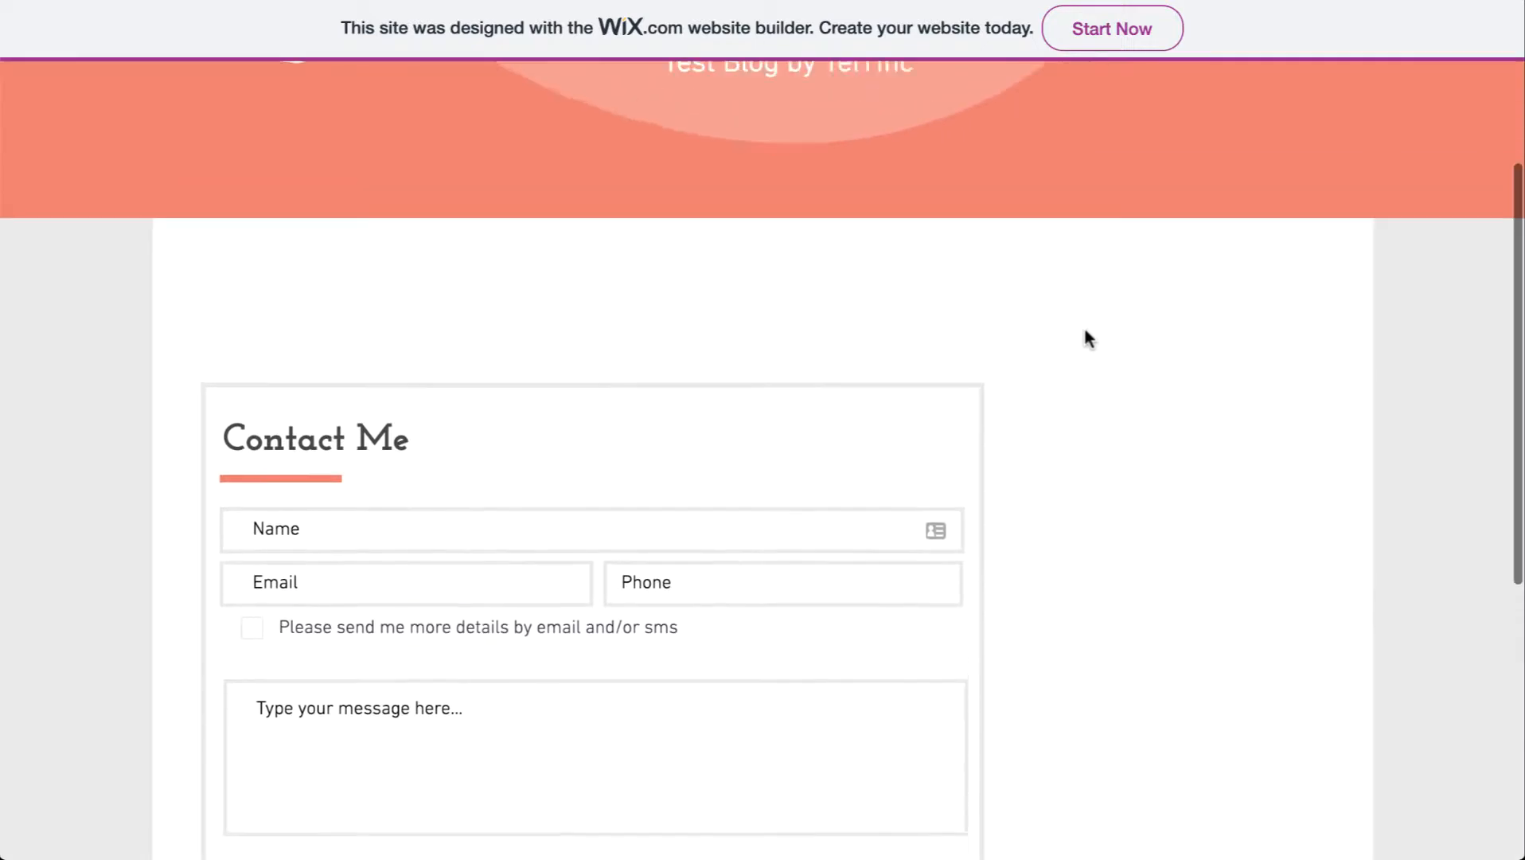
pyautogui.scroll(3, 1088, 382)
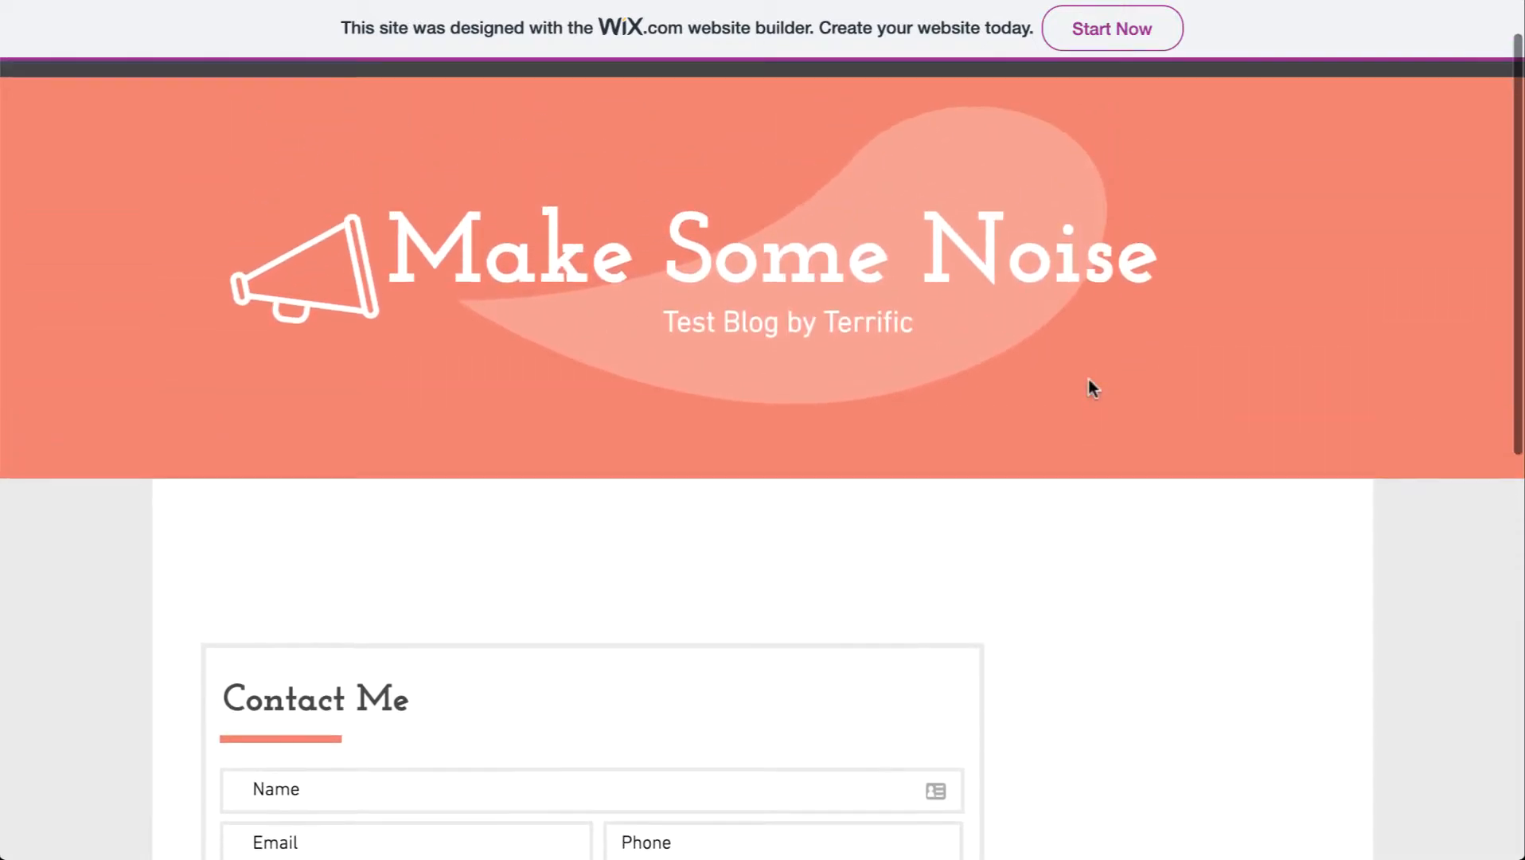
pyautogui.scroll(-5, 1053, 469)
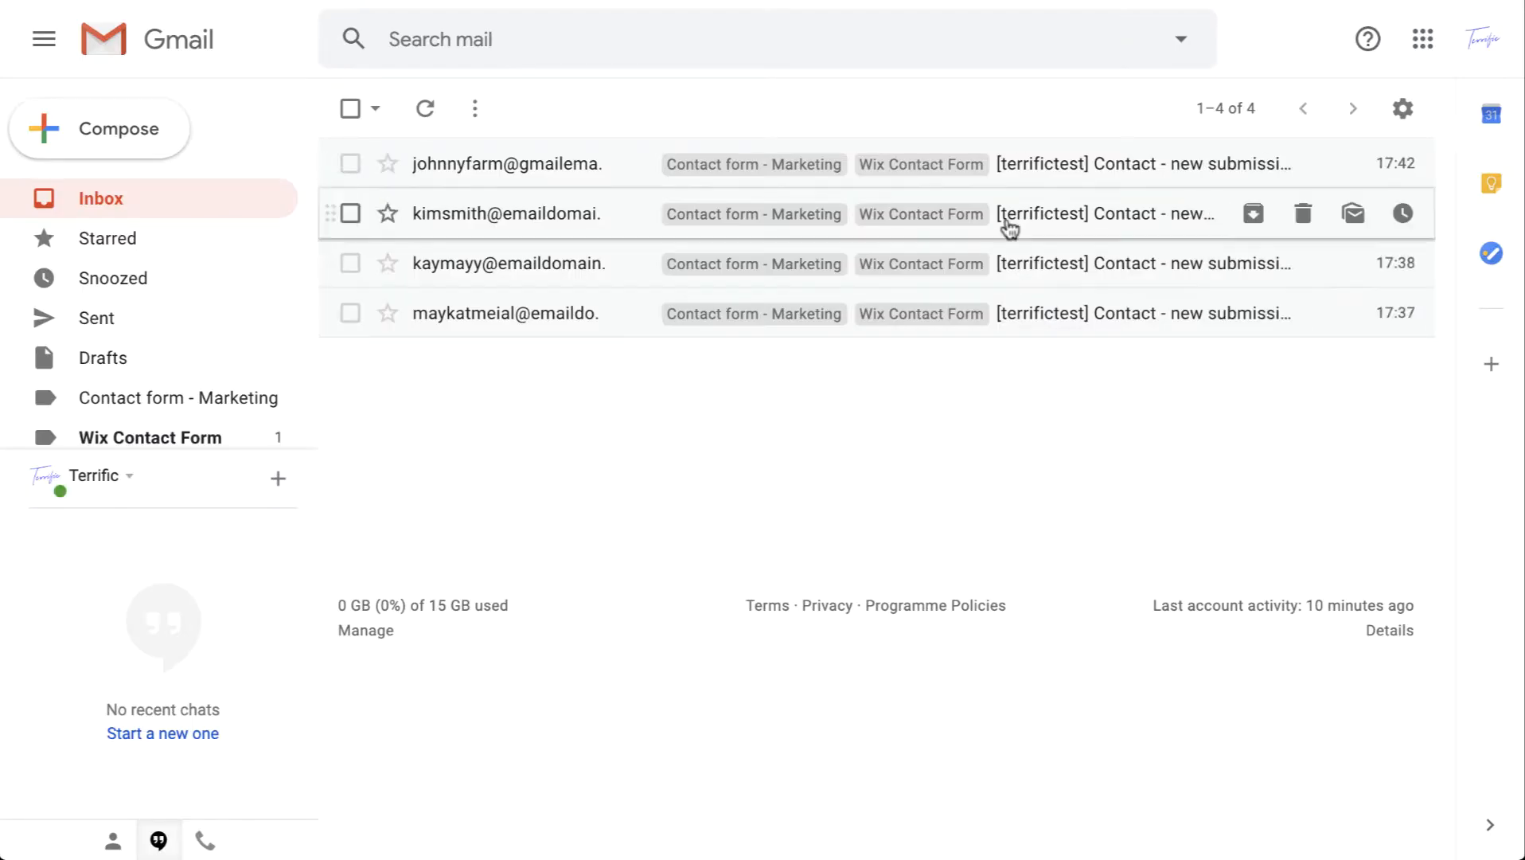
# Step: Open the newest '[terrifictest] Contact - new submission' email and read the visitor's details and message
pyautogui.click(1026, 176)
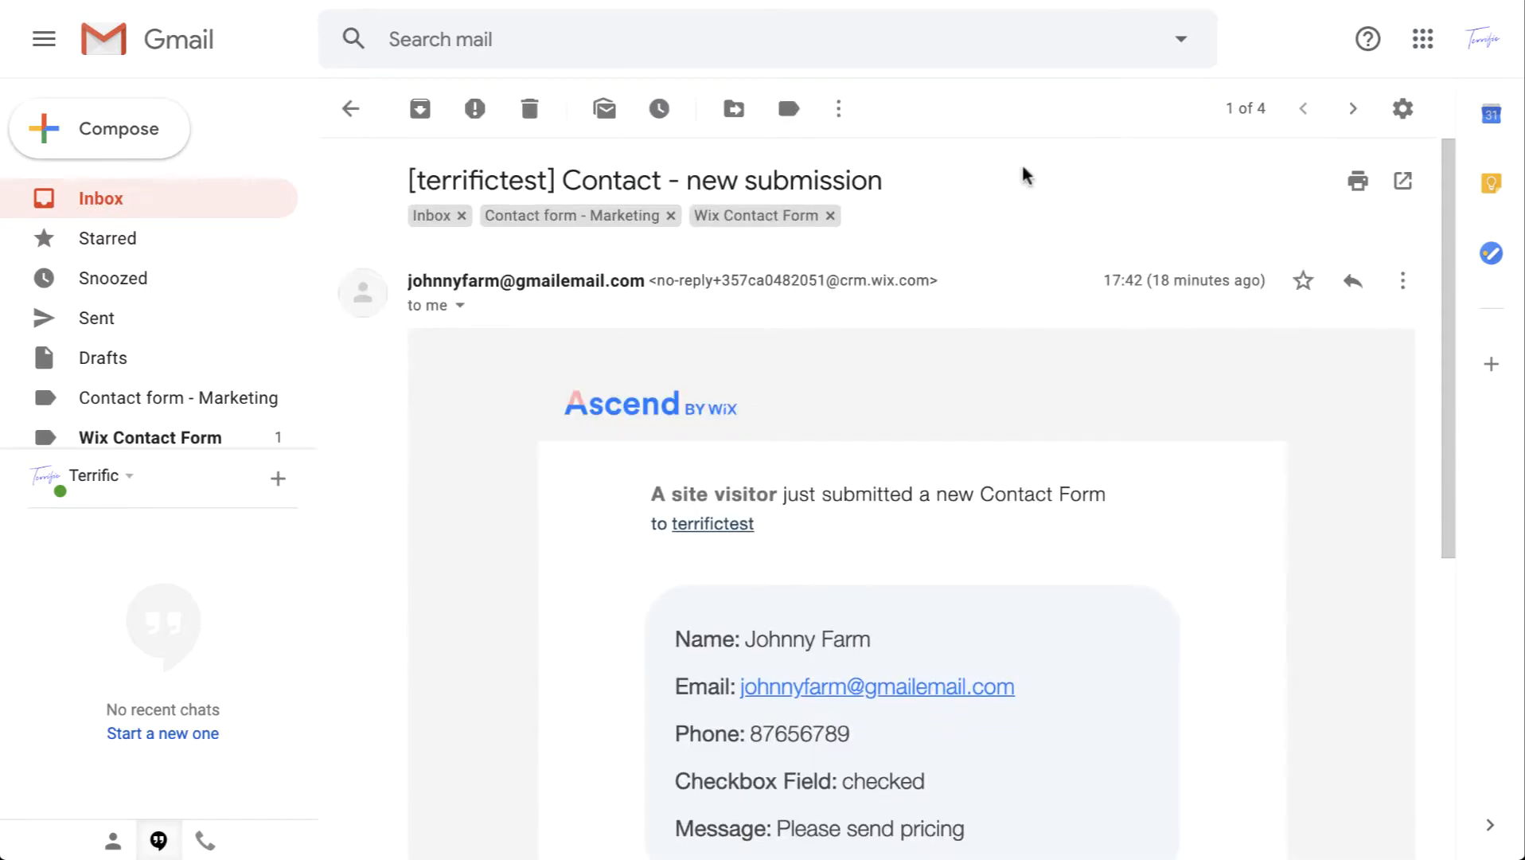
pyautogui.scroll(-2, 1011, 364)
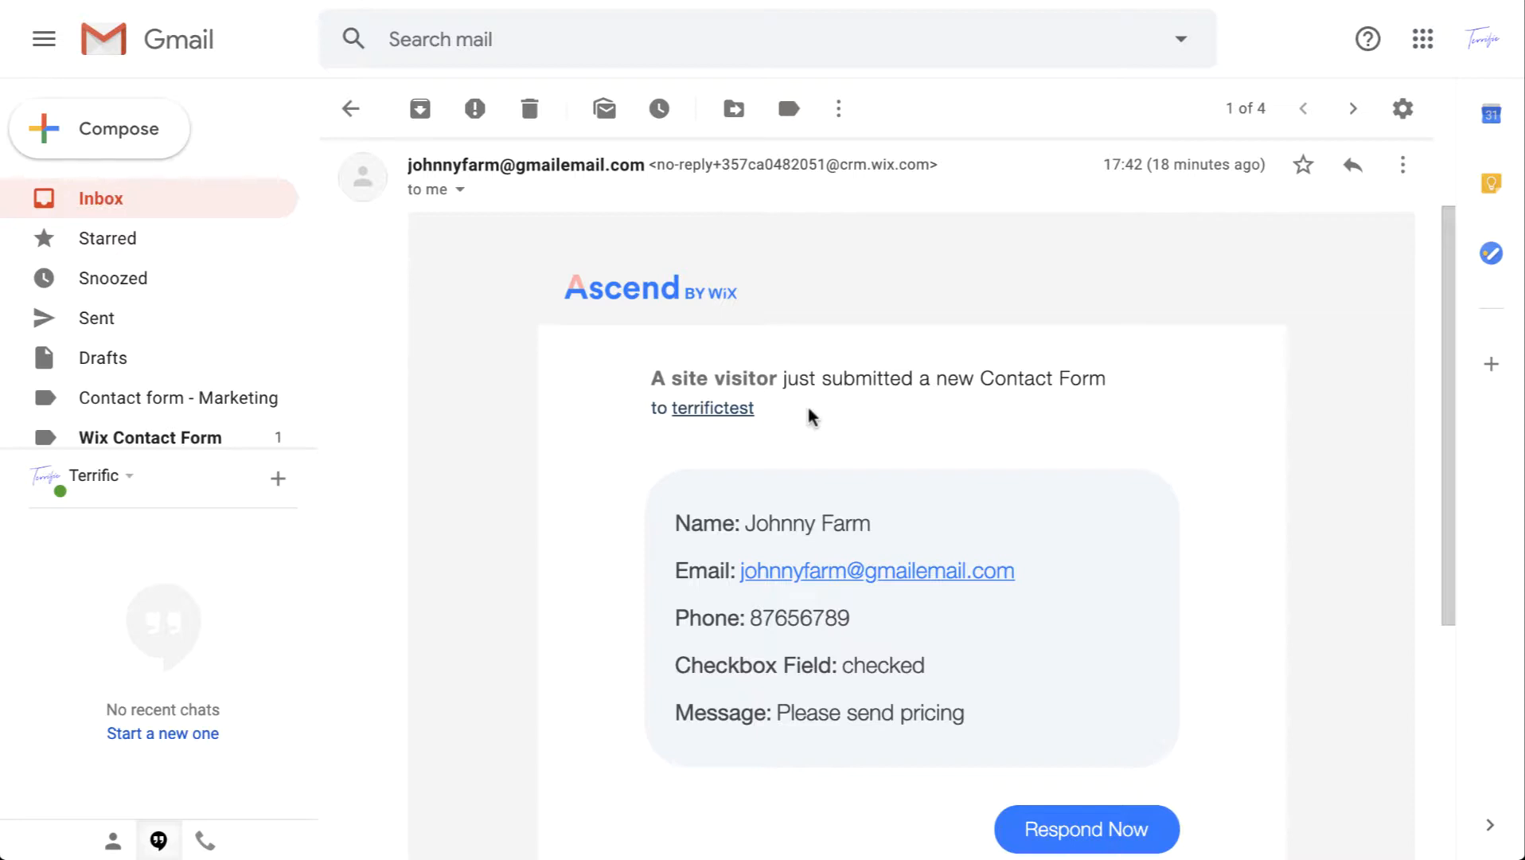
pyautogui.scroll(1, 806, 412)
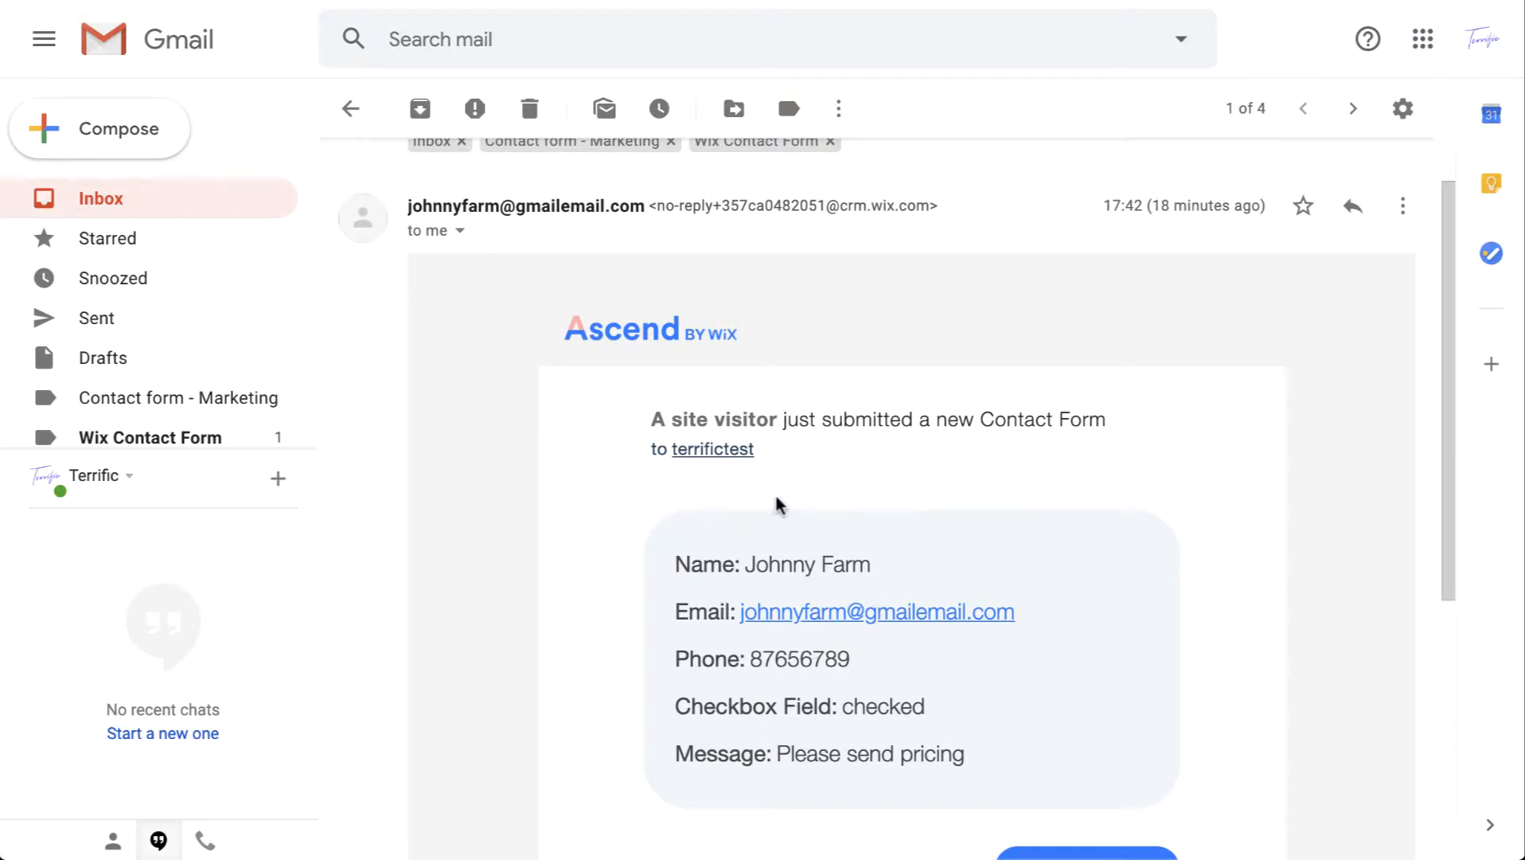
pyautogui.scroll(-1, 828, 460)
pyautogui.scroll(3, 828, 460)
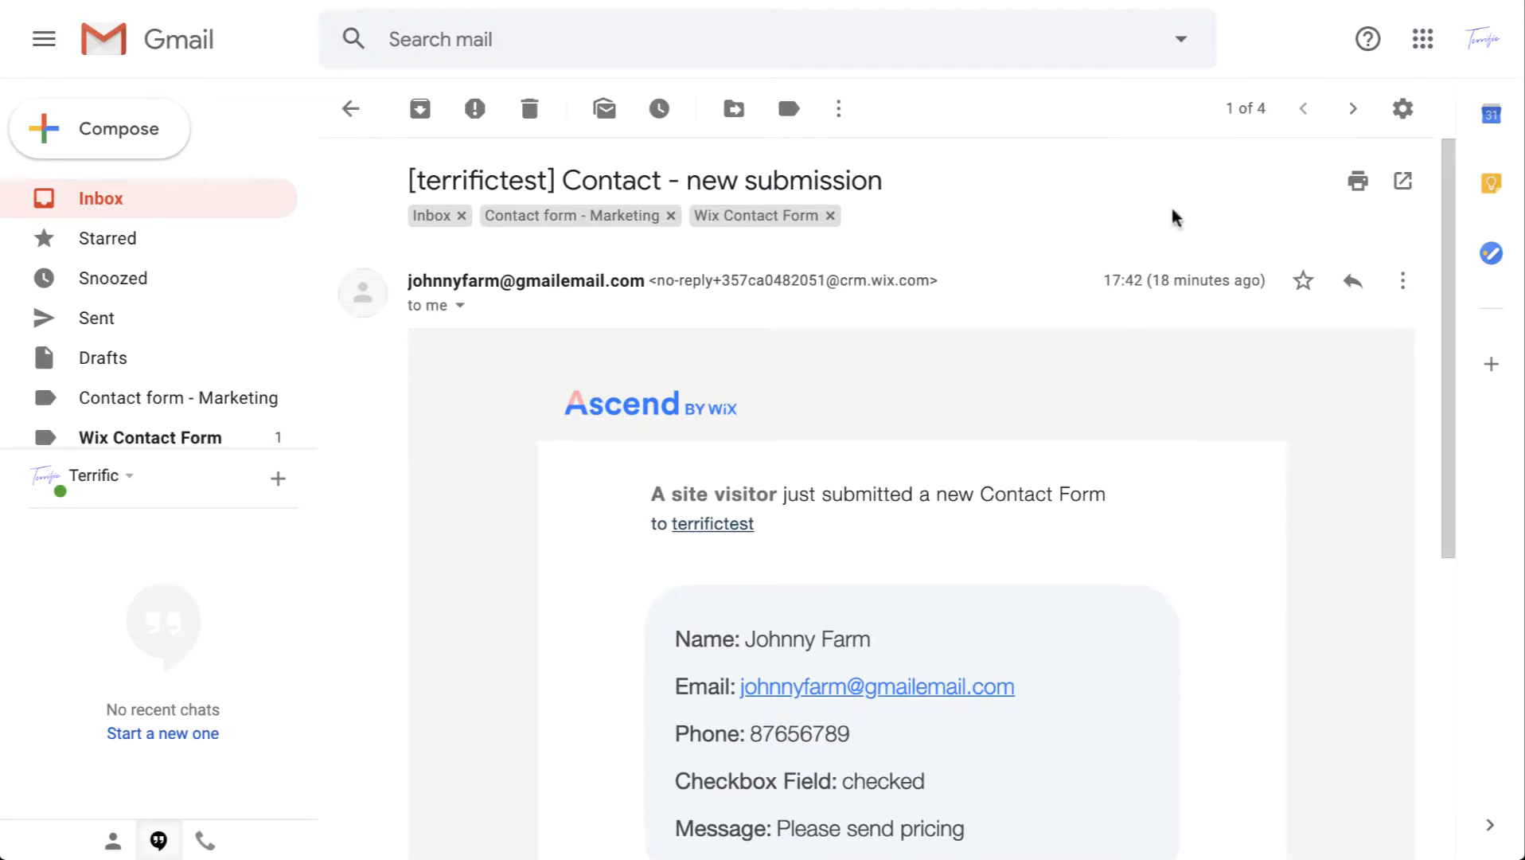
pyautogui.click(1399, 126)
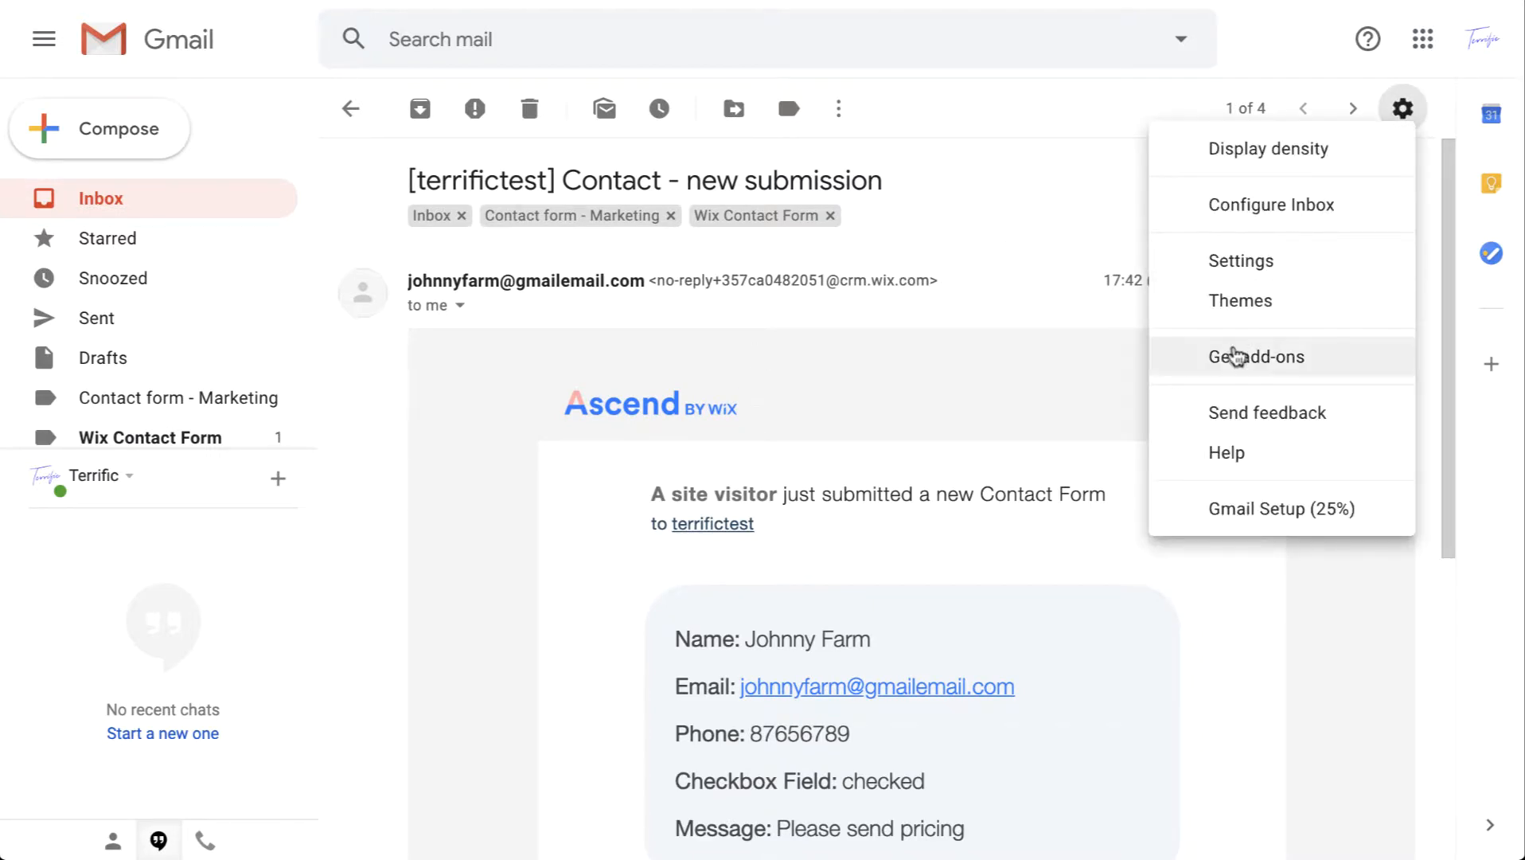
pyautogui.click(1283, 273)
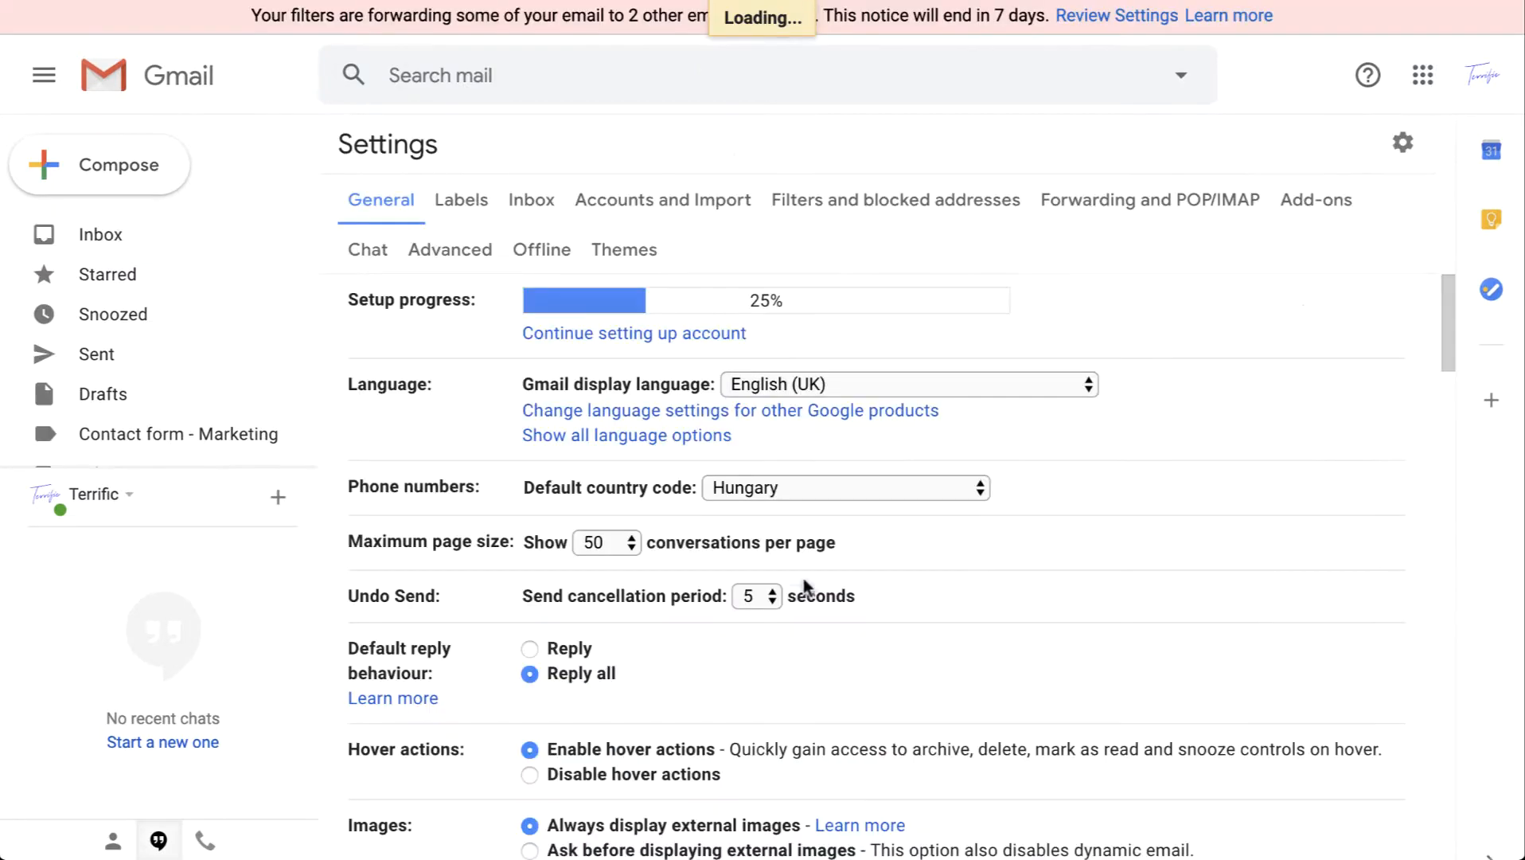
pyautogui.click(710, 201)
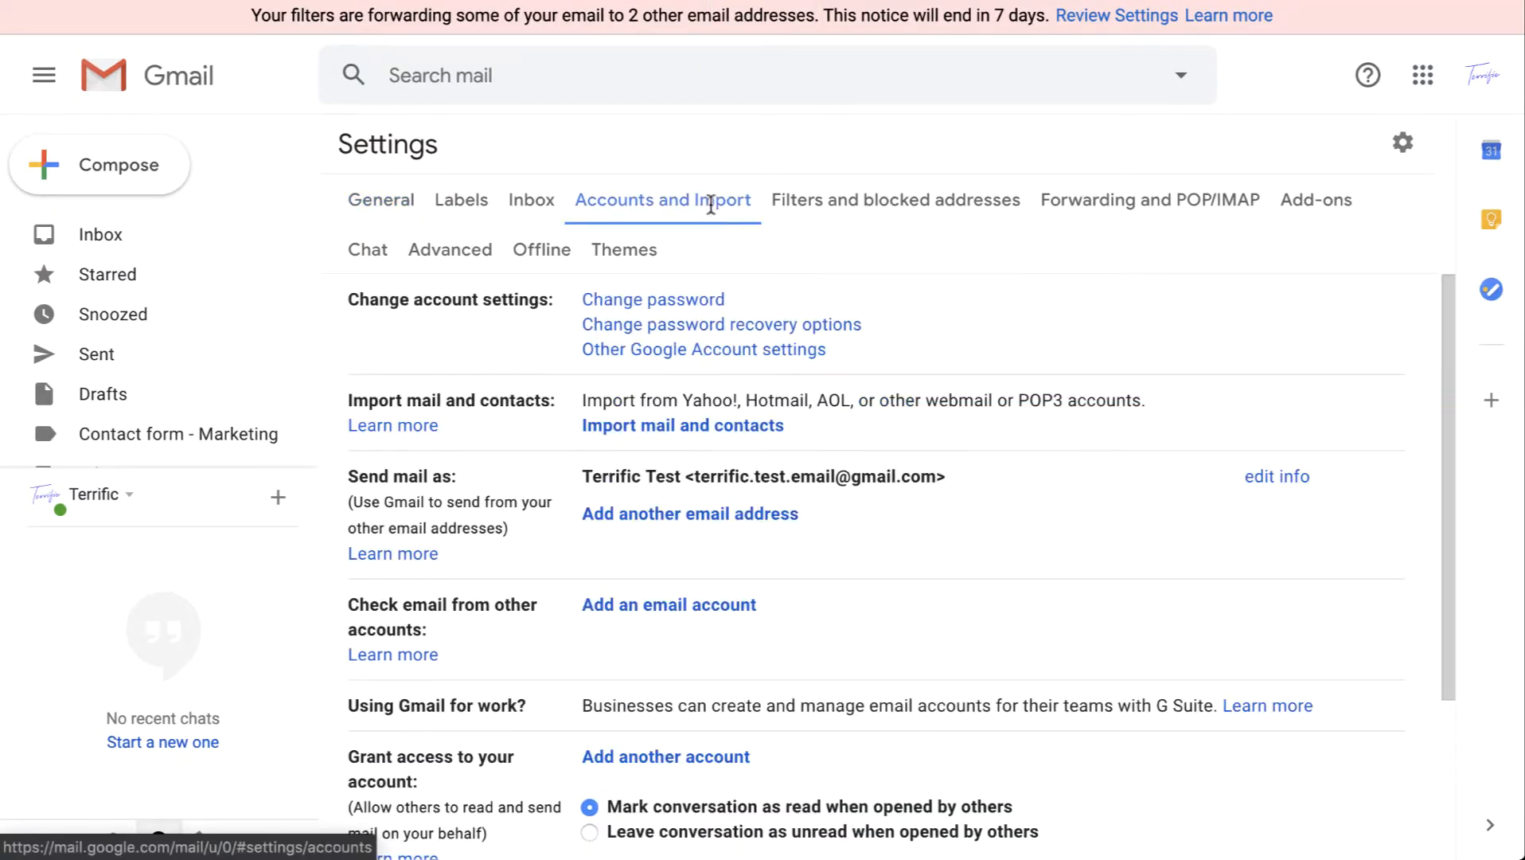
pyautogui.click(836, 200)
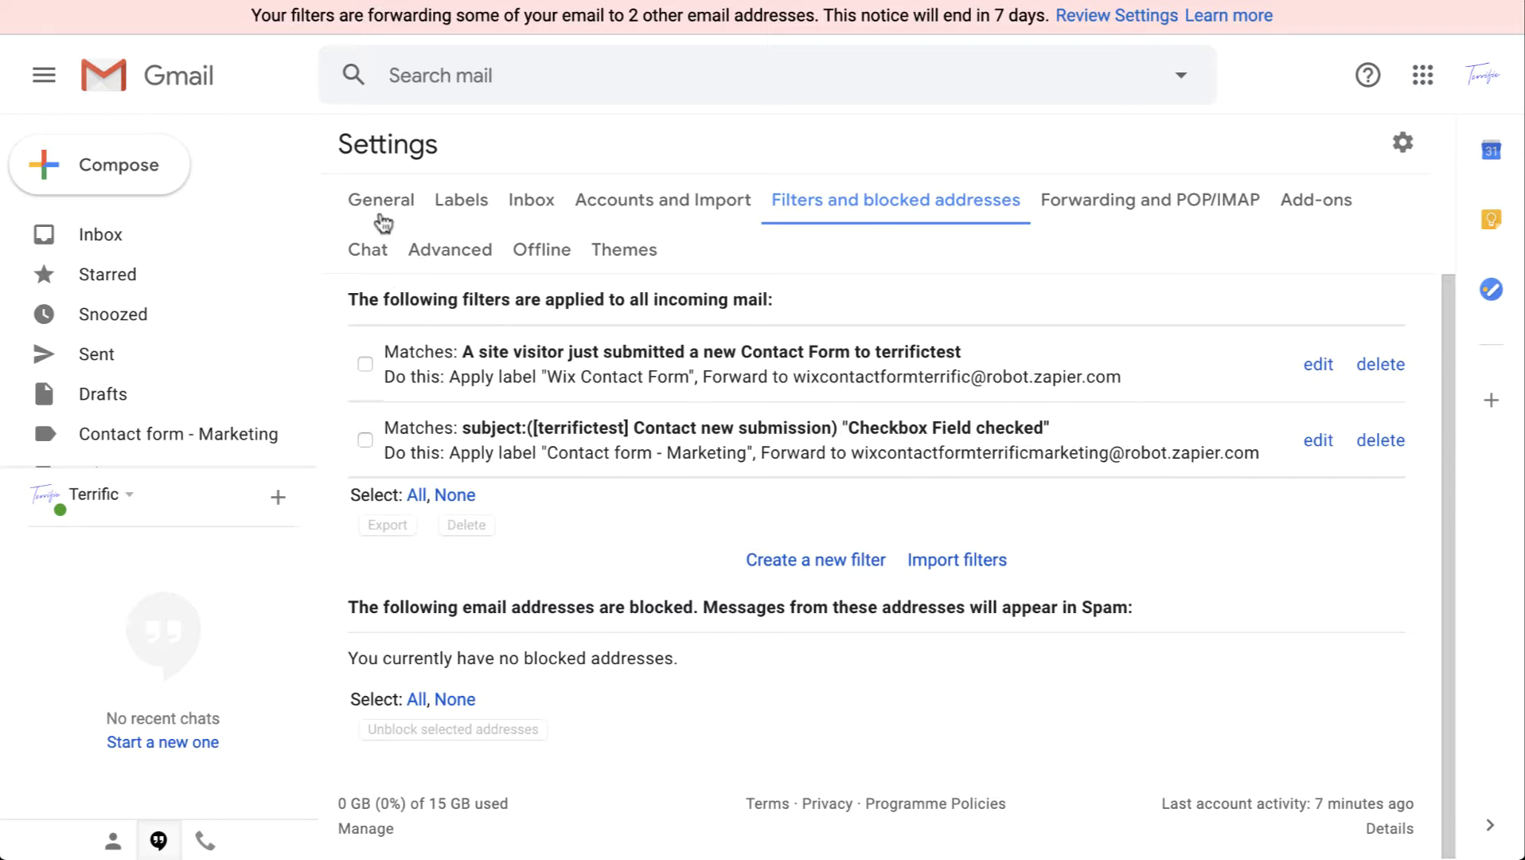
pyautogui.click(102, 240)
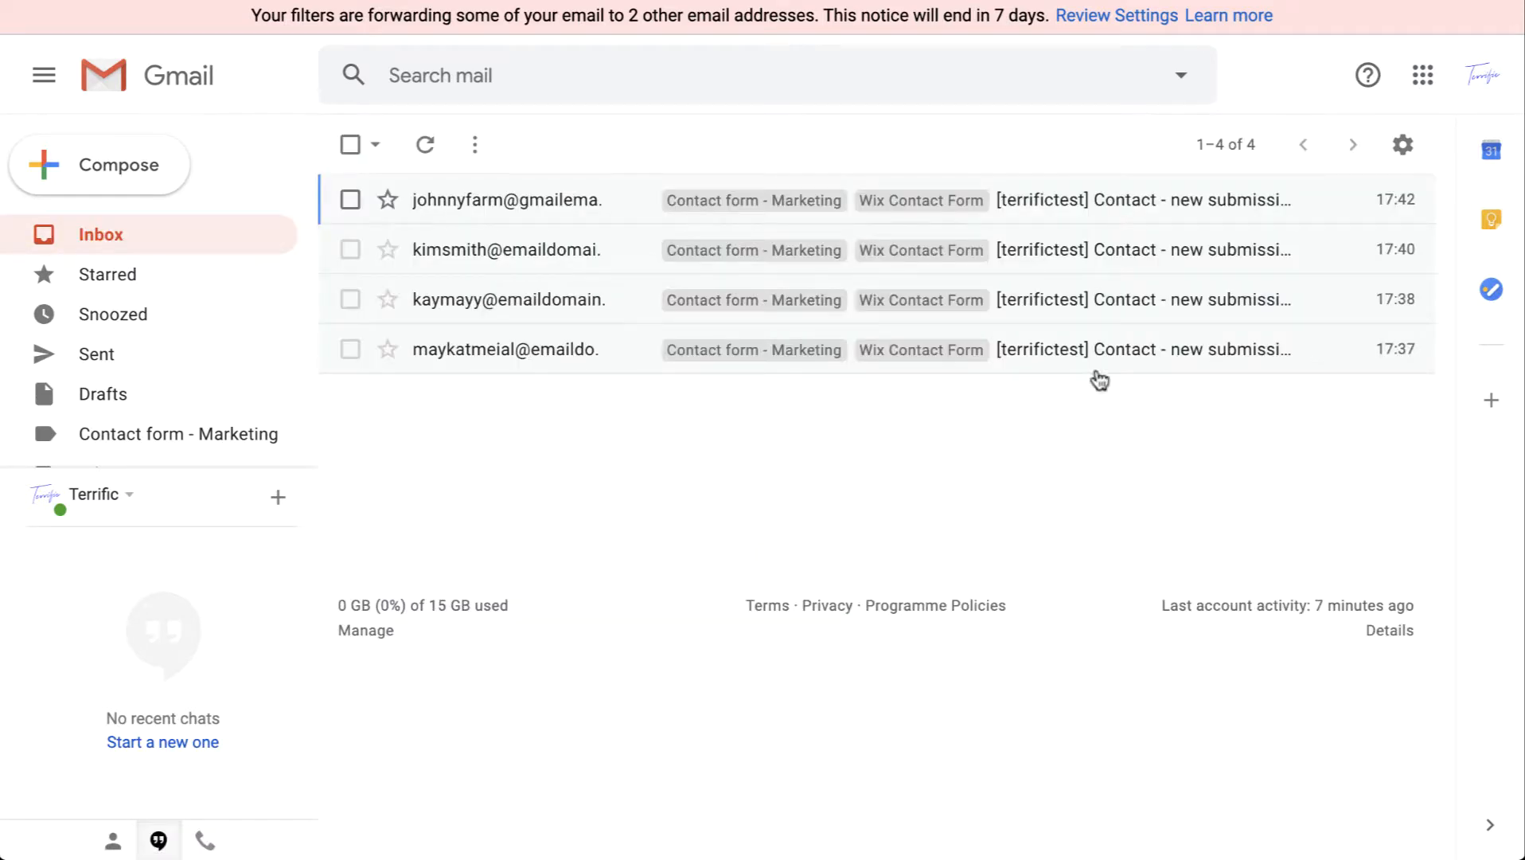
pyautogui.click(1103, 202)
pyautogui.scroll(-4, 1002, 572)
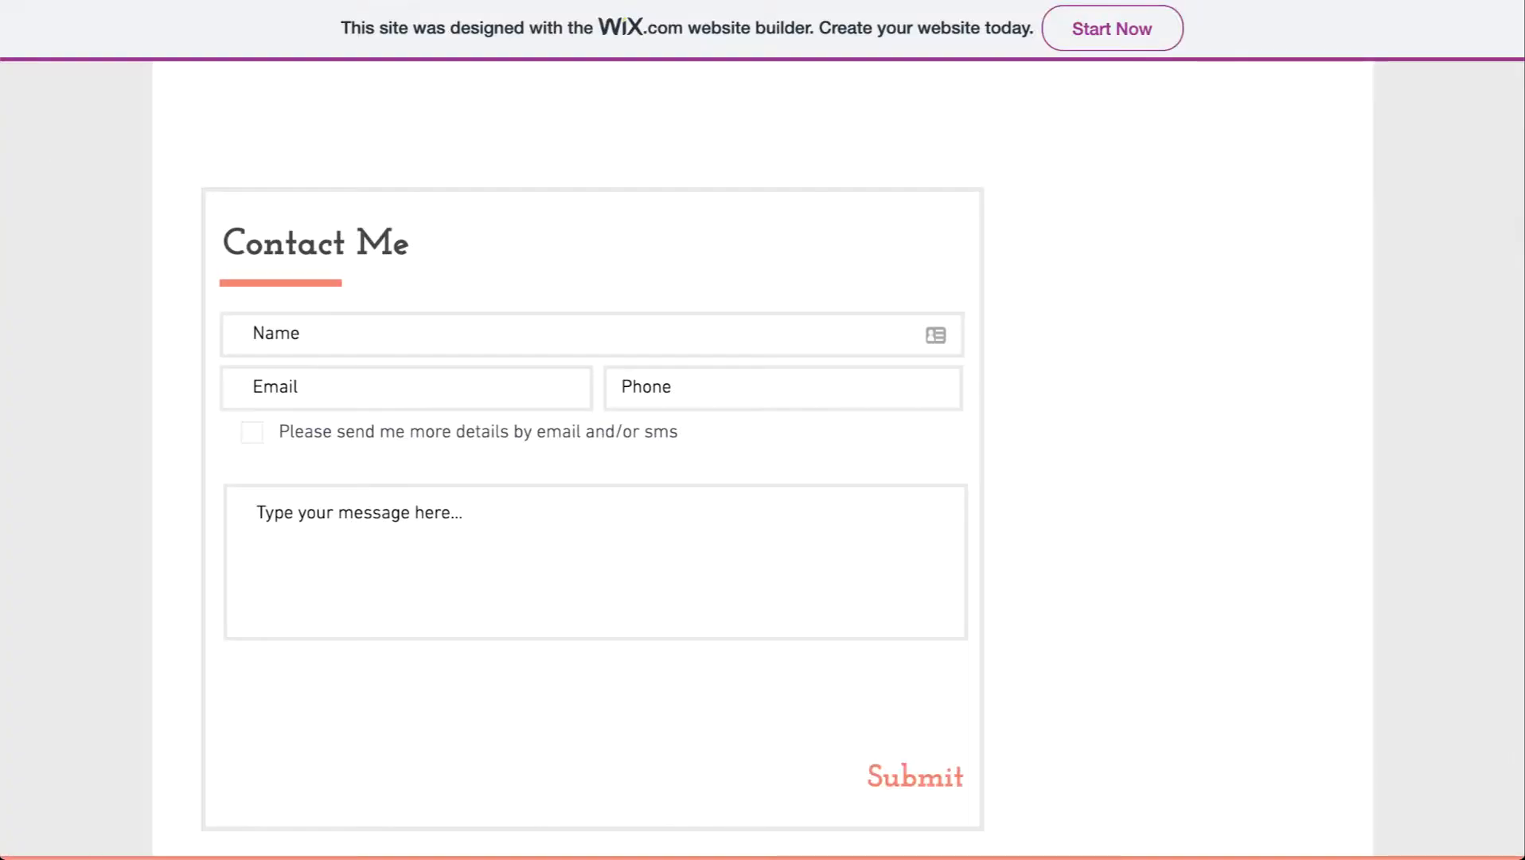
pyautogui.click(251, 435)
pyautogui.scroll(2, 726, 354)
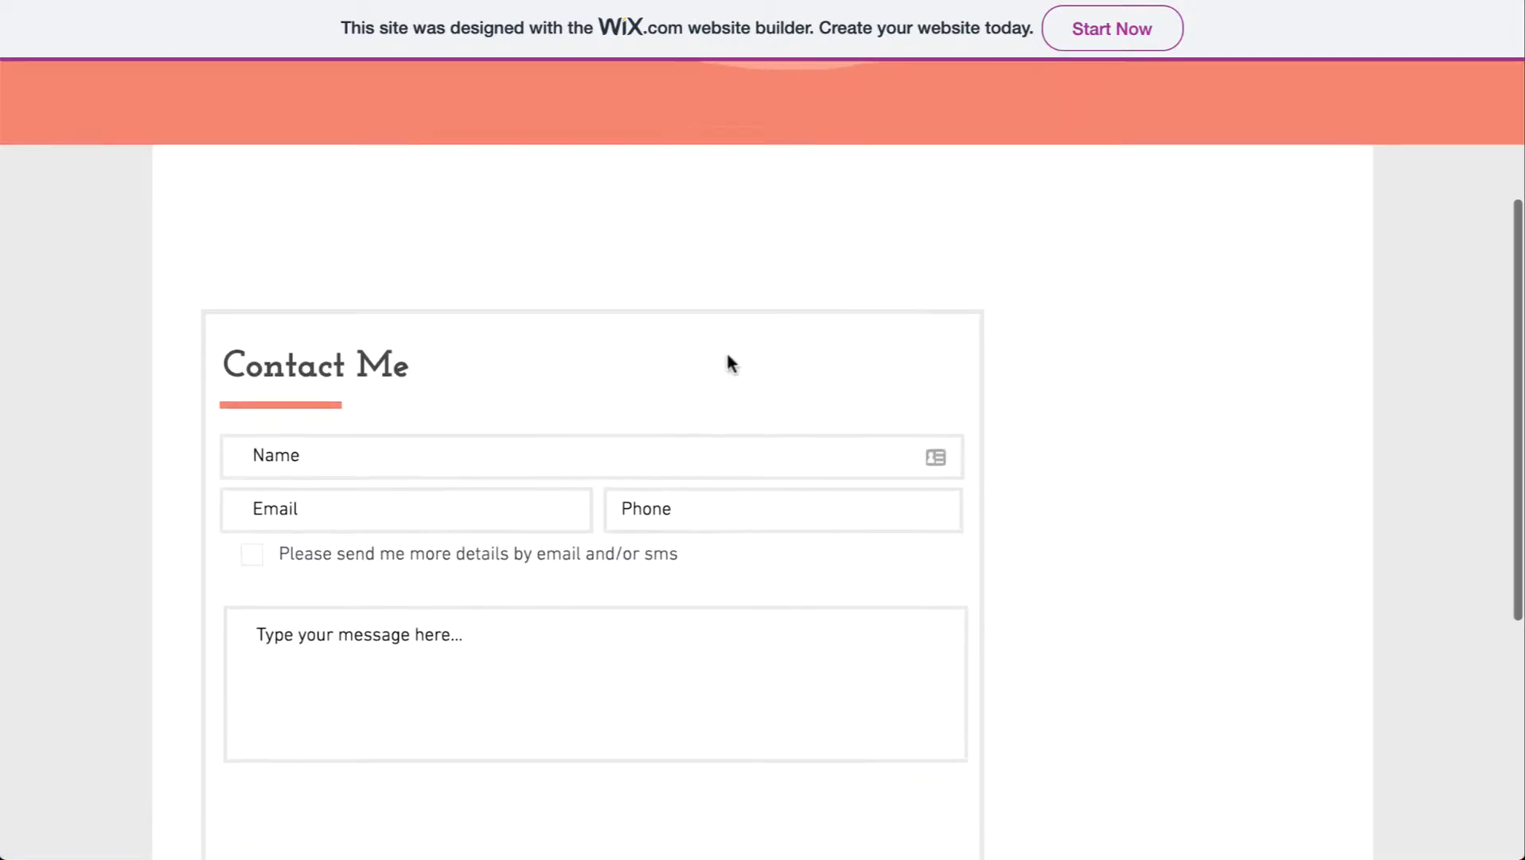
pyautogui.scroll(-3, 726, 355)
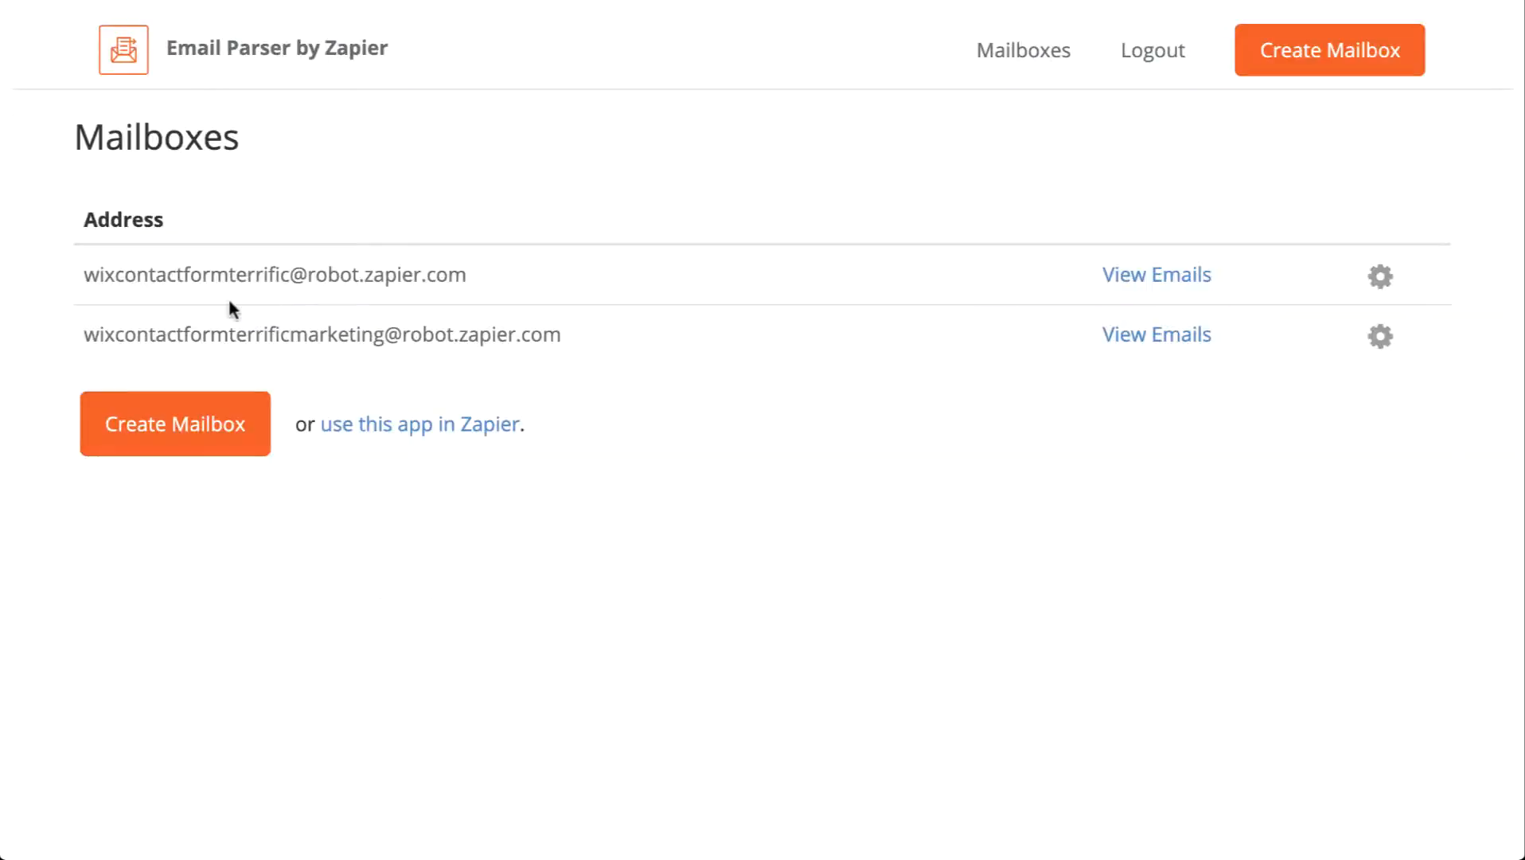
# Step: Open the marketing mailbox's History page showing the 17:42 submission's extracted fields
pyautogui.doubleClick(119, 333)
pyautogui.moveTo(120, 334); pyautogui.dragTo(535, 333)
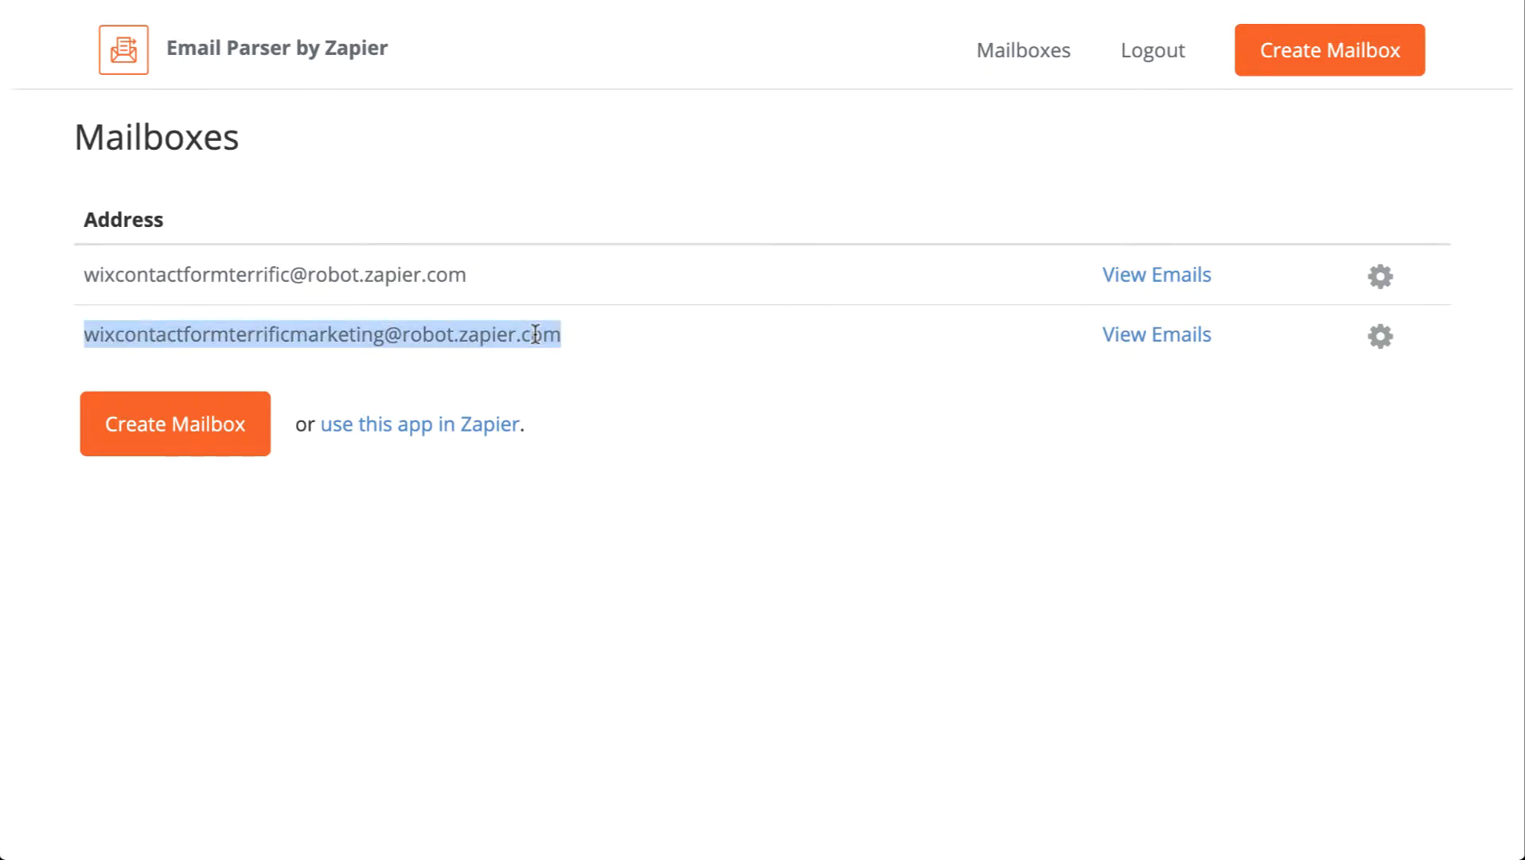
pyautogui.click(535, 334)
pyautogui.click(1114, 334)
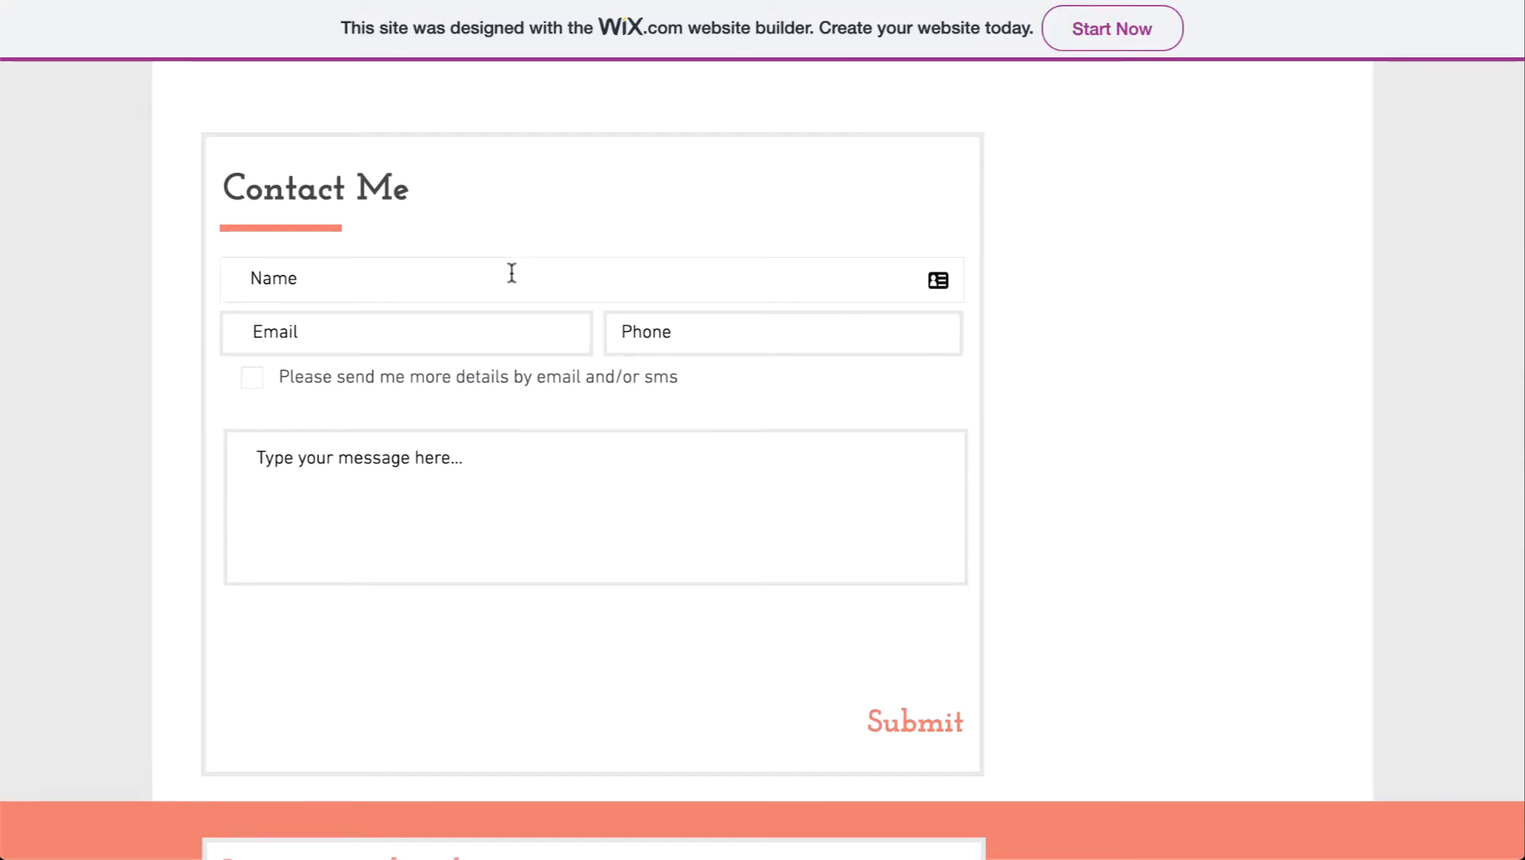
# Step: Submit the Contact Me form with a test name, email, phone and the message 'Hello, please send more'
pyautogui.click(512, 273)
pyautogui.write('Johnny SMith')
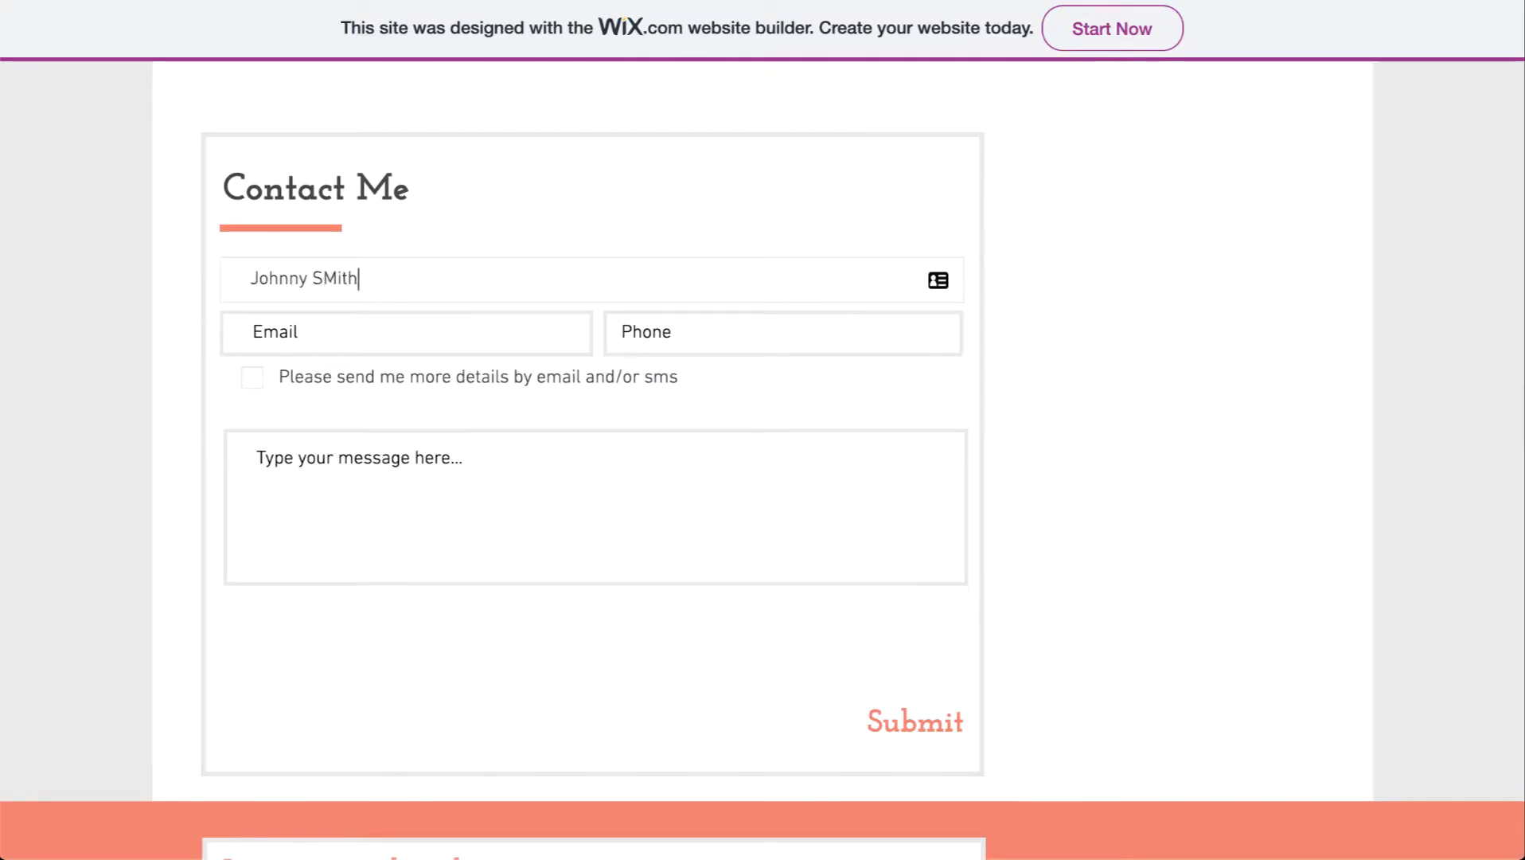
pyautogui.press('Tab')
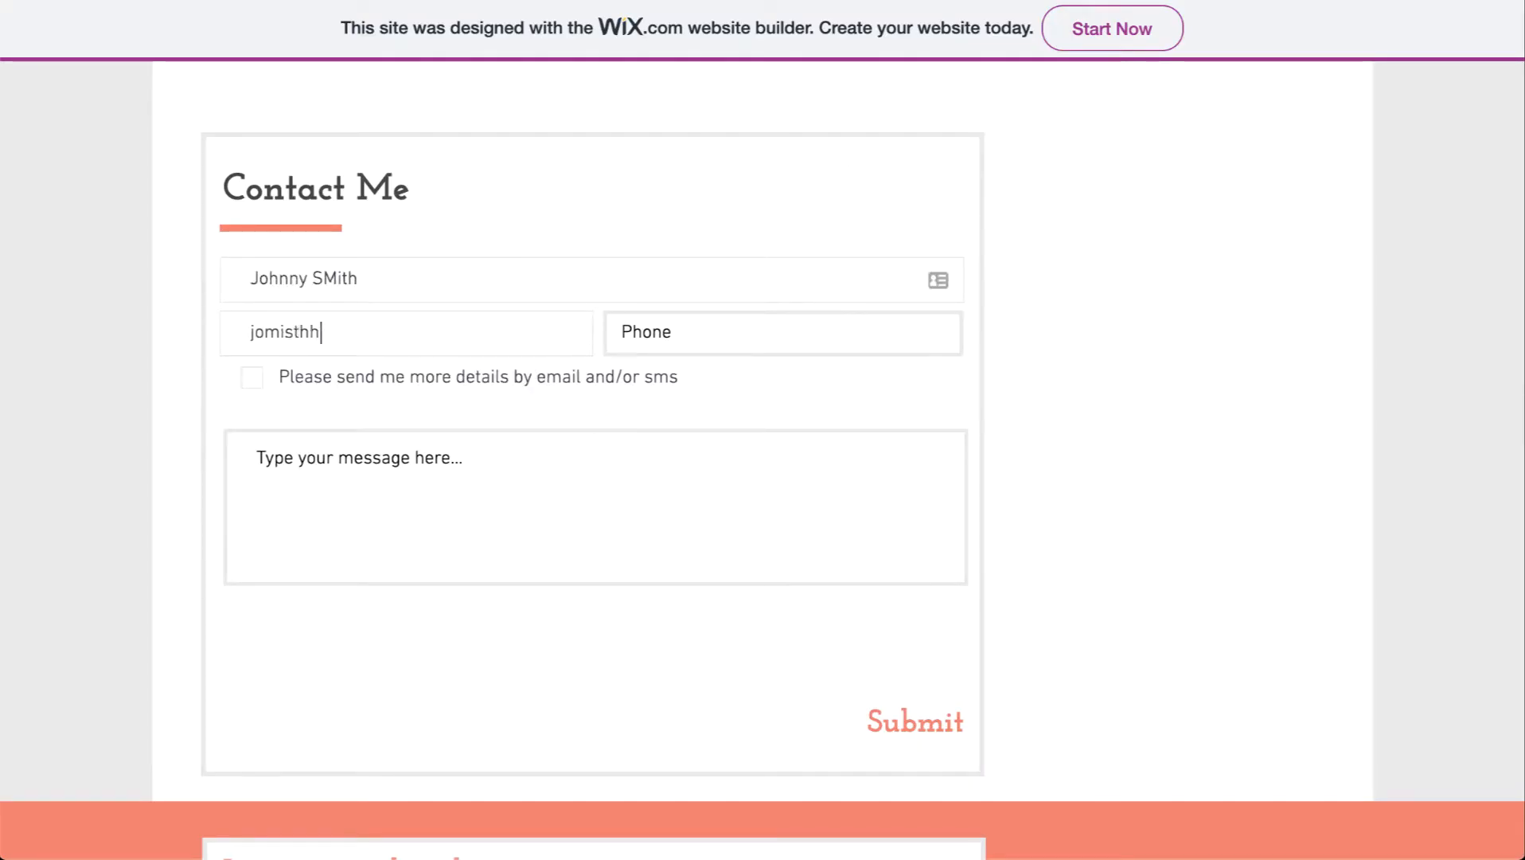
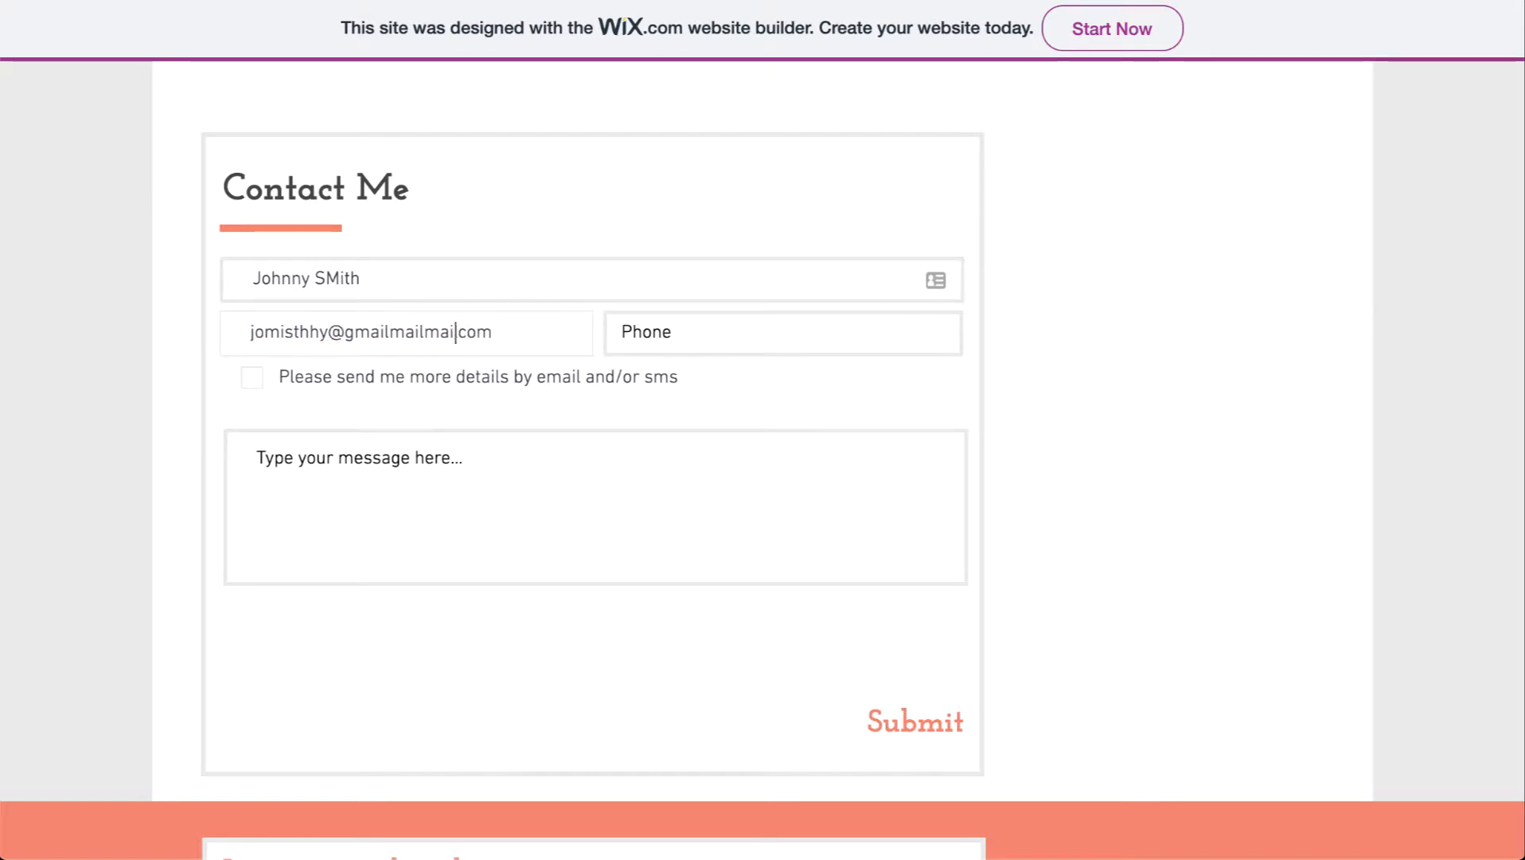
pyautogui.click(787, 330)
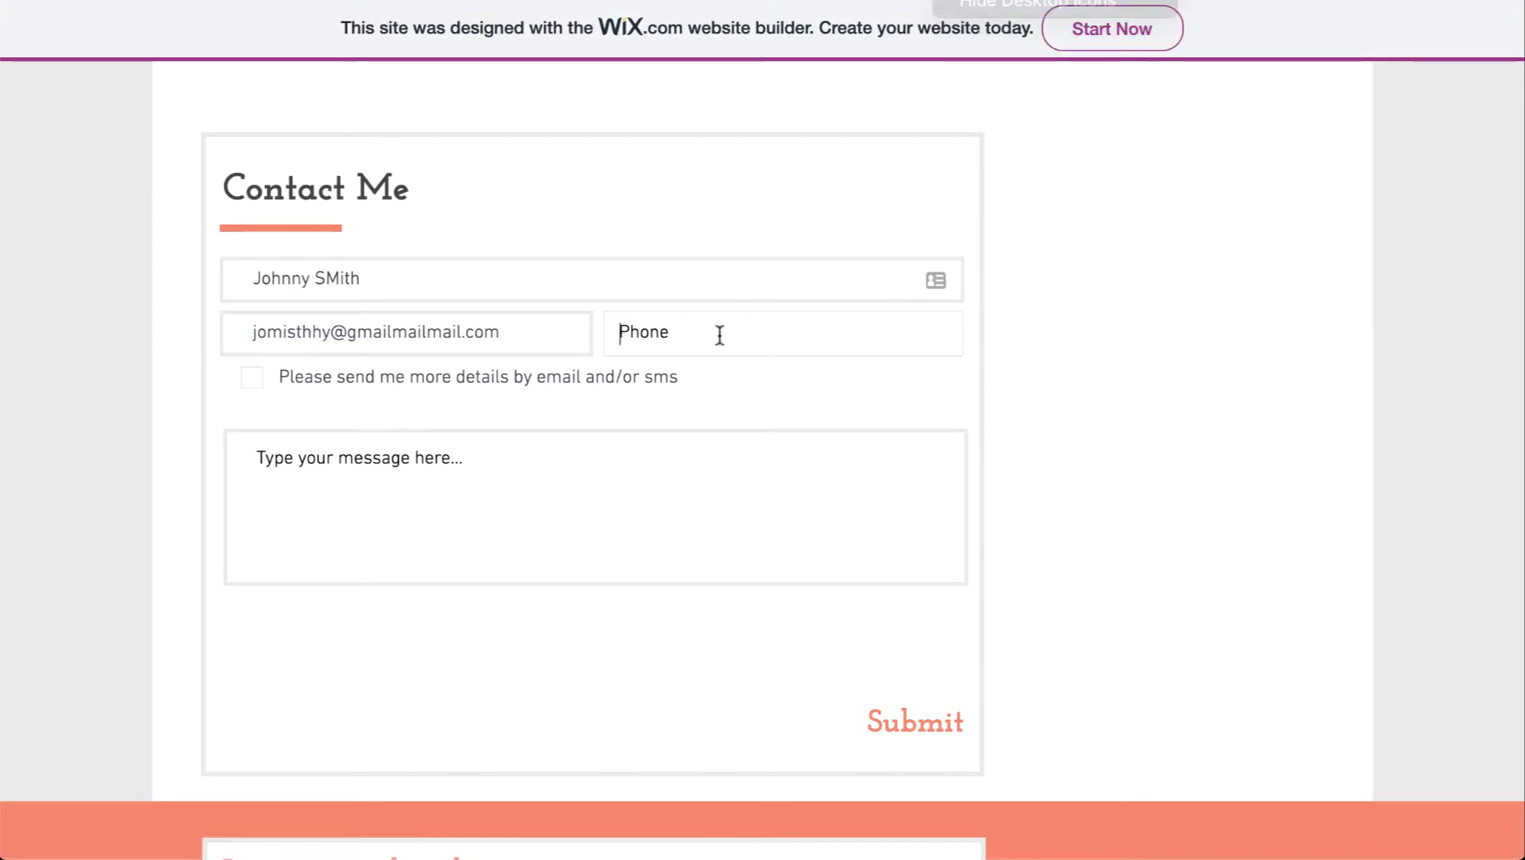
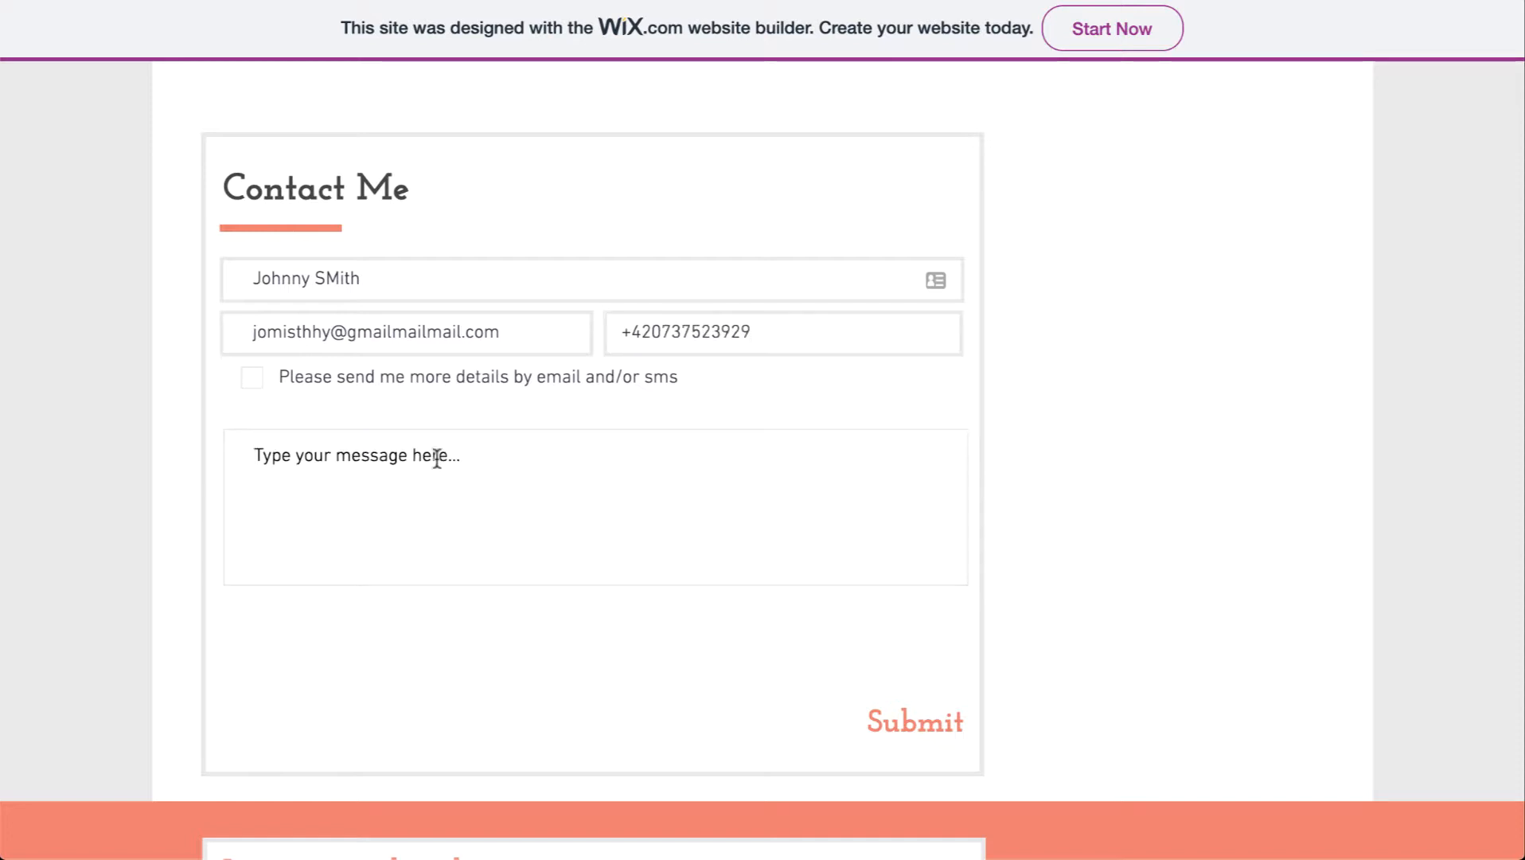
pyautogui.click(340, 503)
pyautogui.write('Hello, please send more')
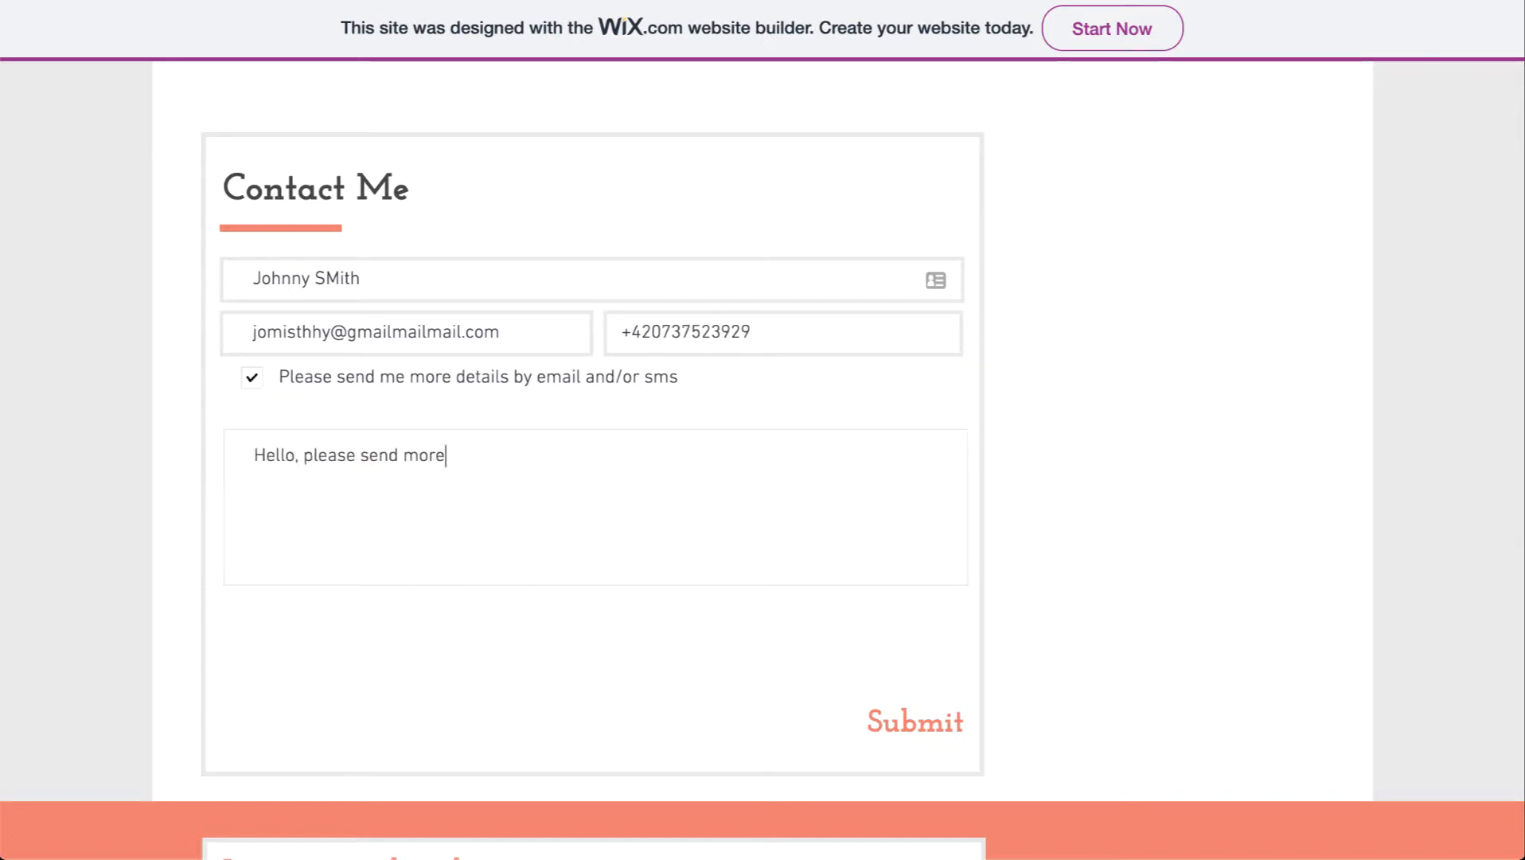
pyautogui.click(894, 719)
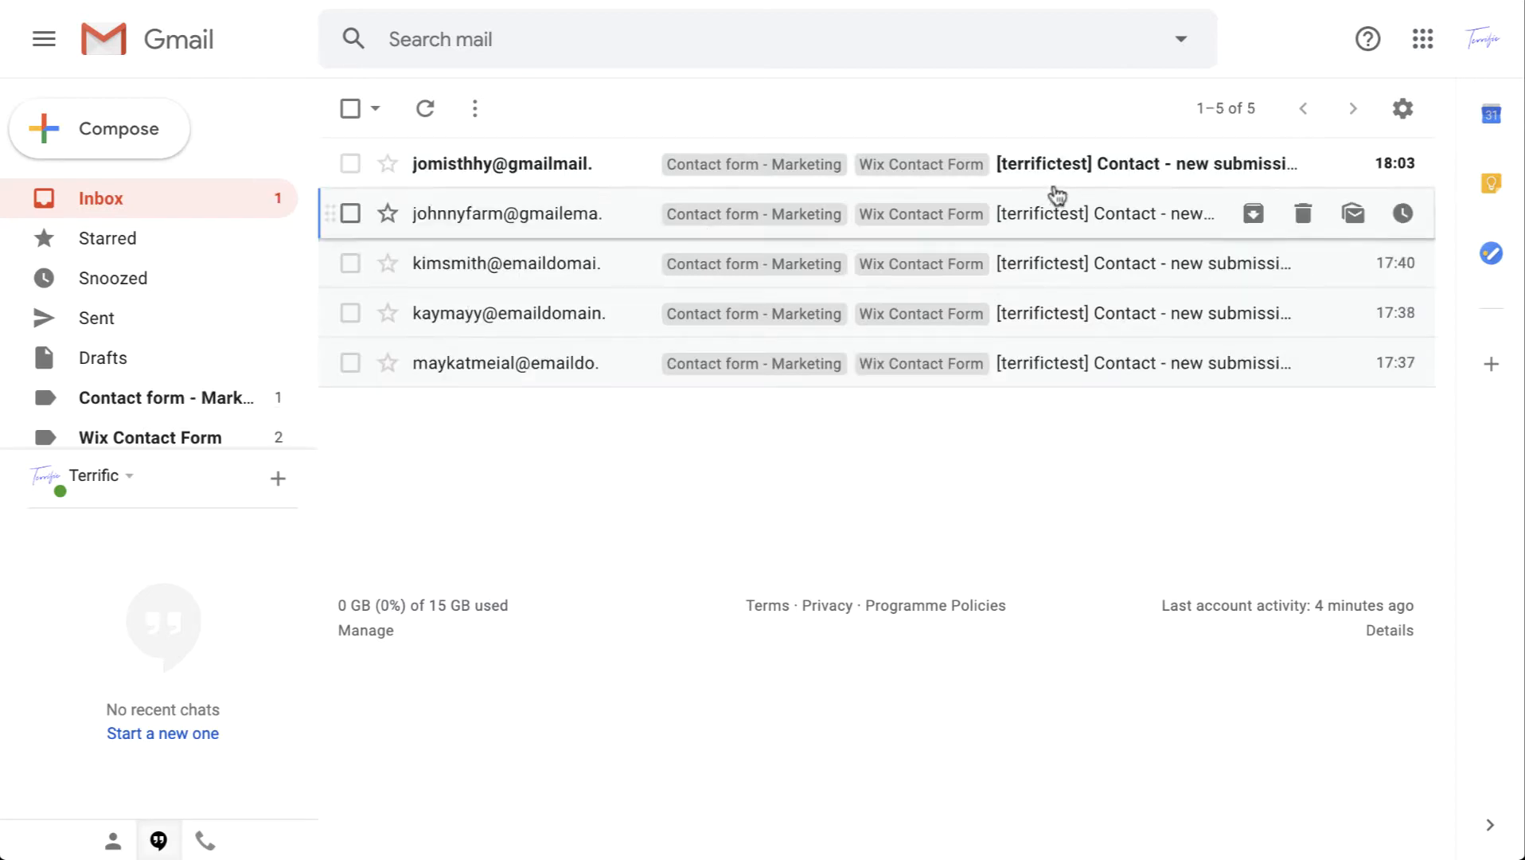
# Step: Open the new 18:03 submission email in Gmail and scroll through its details
pyautogui.click(1068, 176)
pyautogui.scroll(-2, 1004, 608)
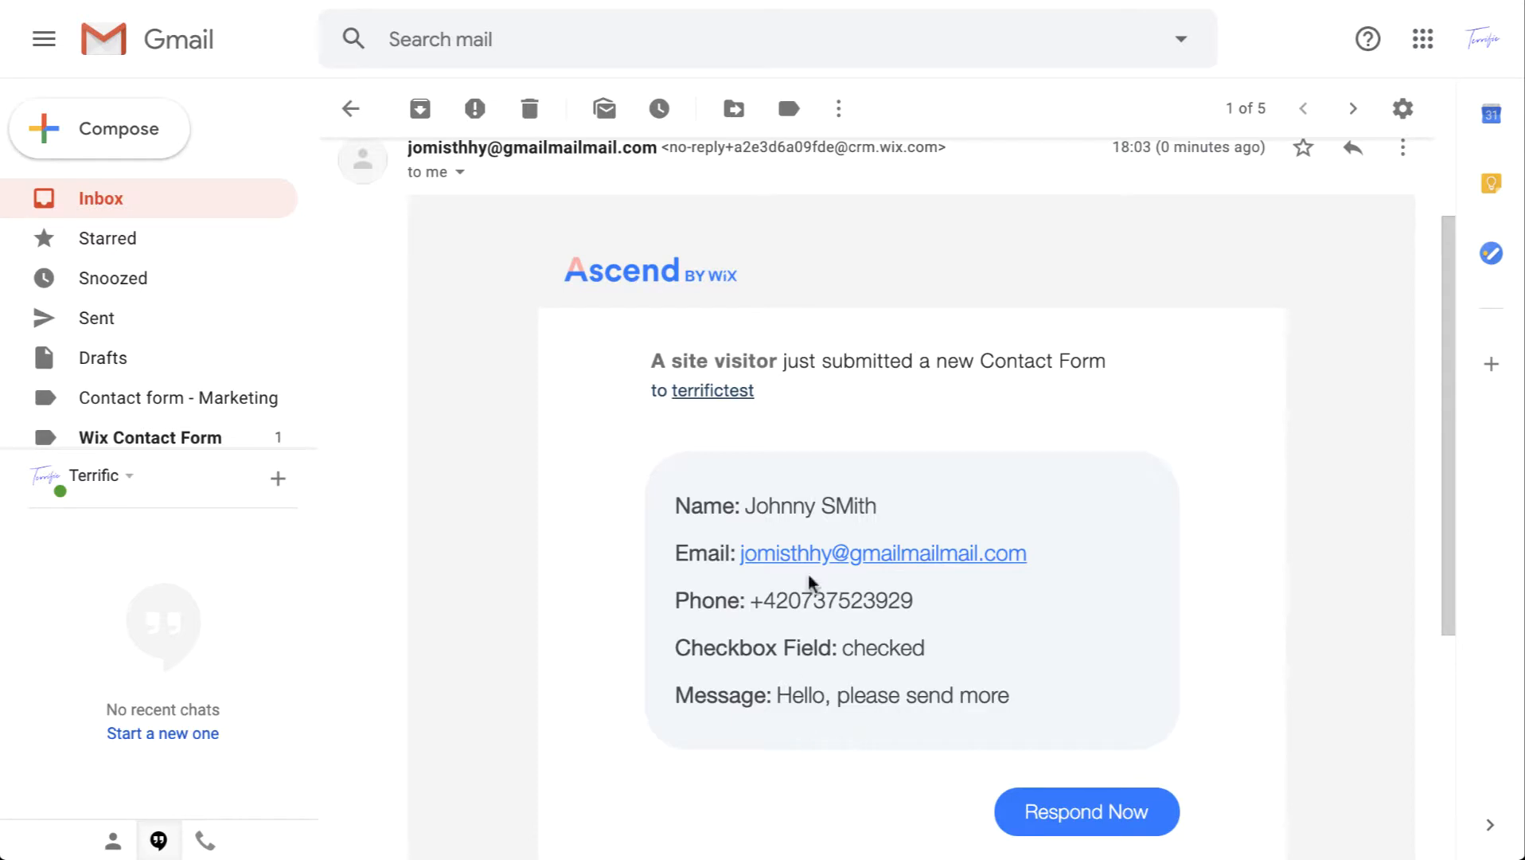
pyautogui.scroll(2, 714, 455)
pyautogui.scroll(-1, 714, 455)
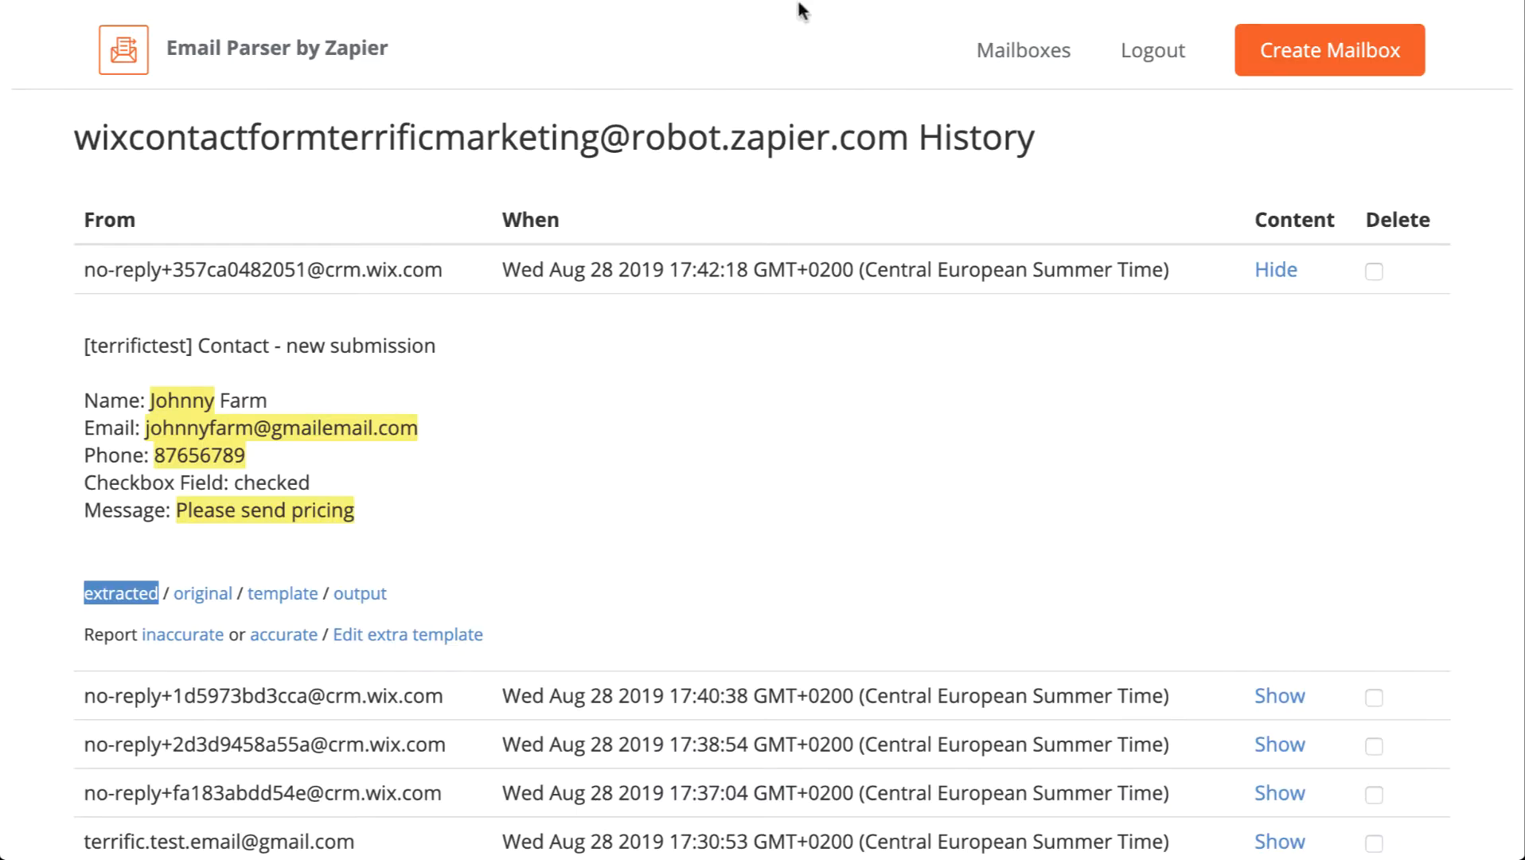
# Step: Open the marketing mailbox's emails and report the newest 18:03 parsed email as accurate
pyautogui.moveTo(511, 137); pyautogui.dragTo(837, 144)
pyautogui.click(841, 144)
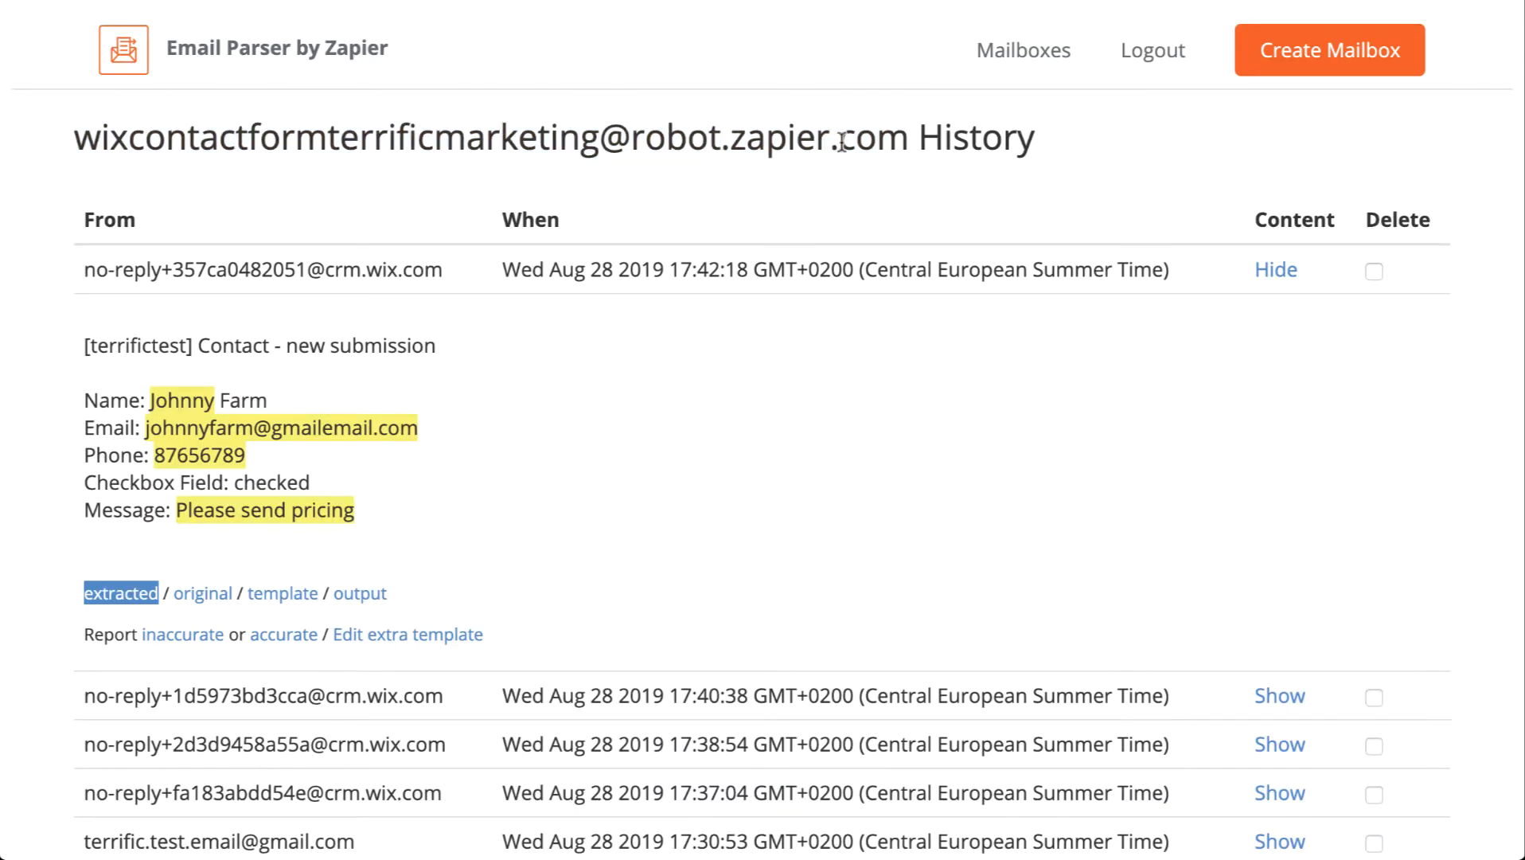
pyautogui.click(1051, 50)
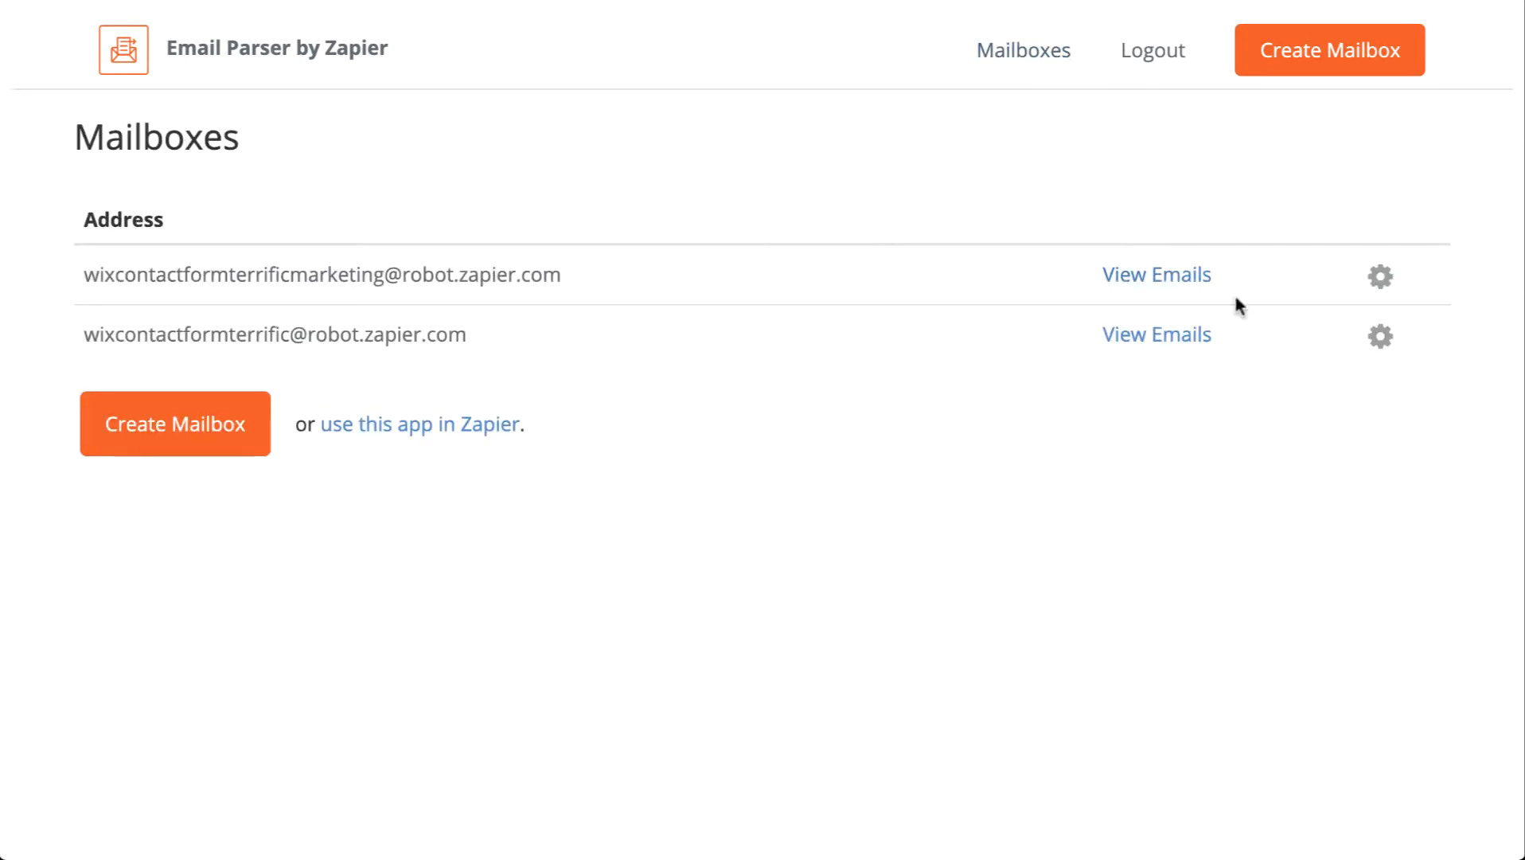
pyautogui.click(1162, 276)
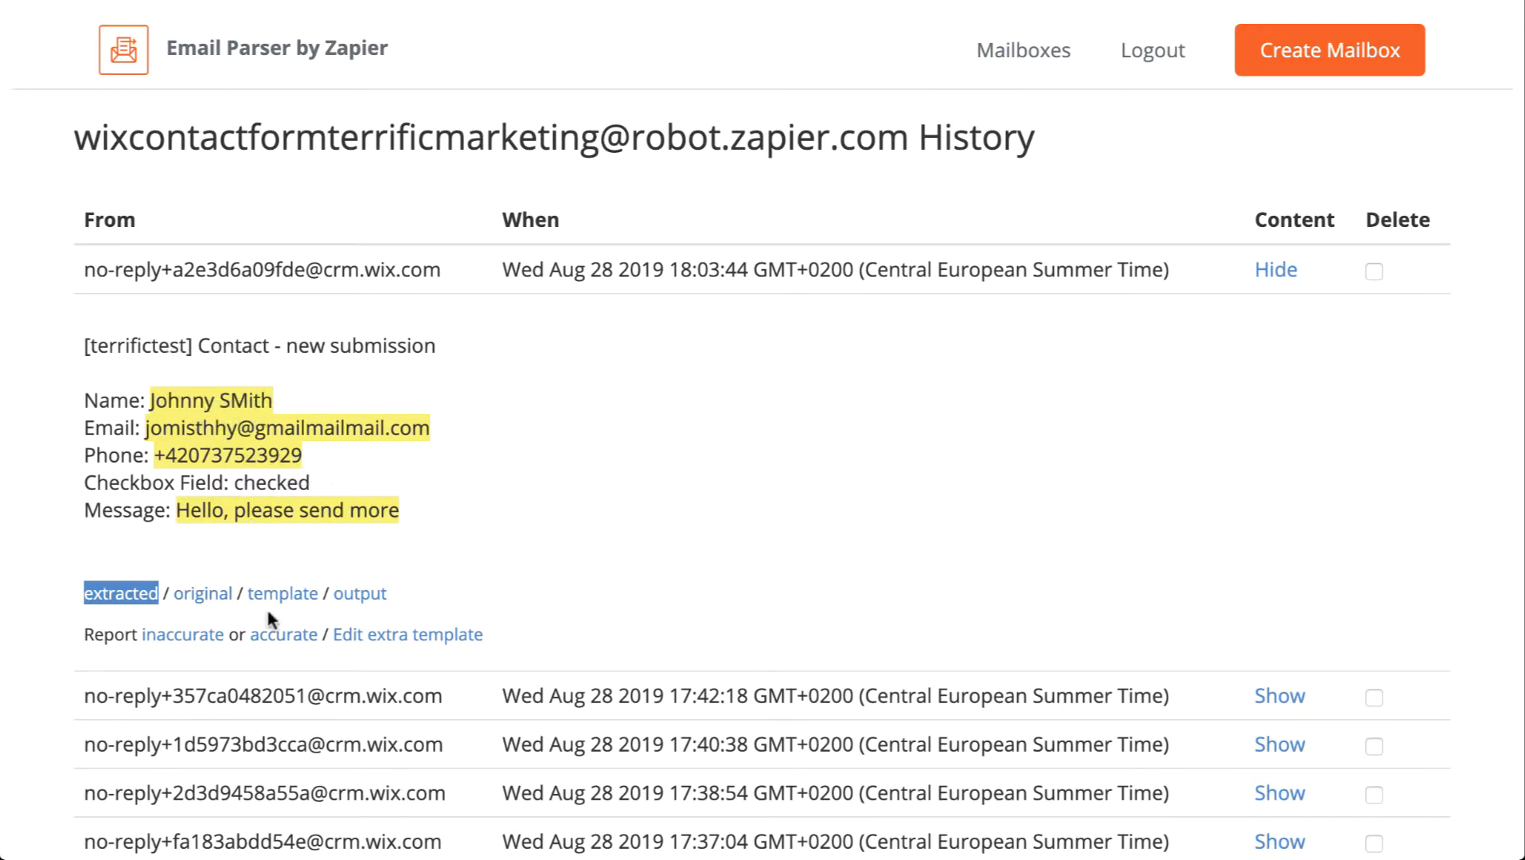
pyautogui.click(284, 634)
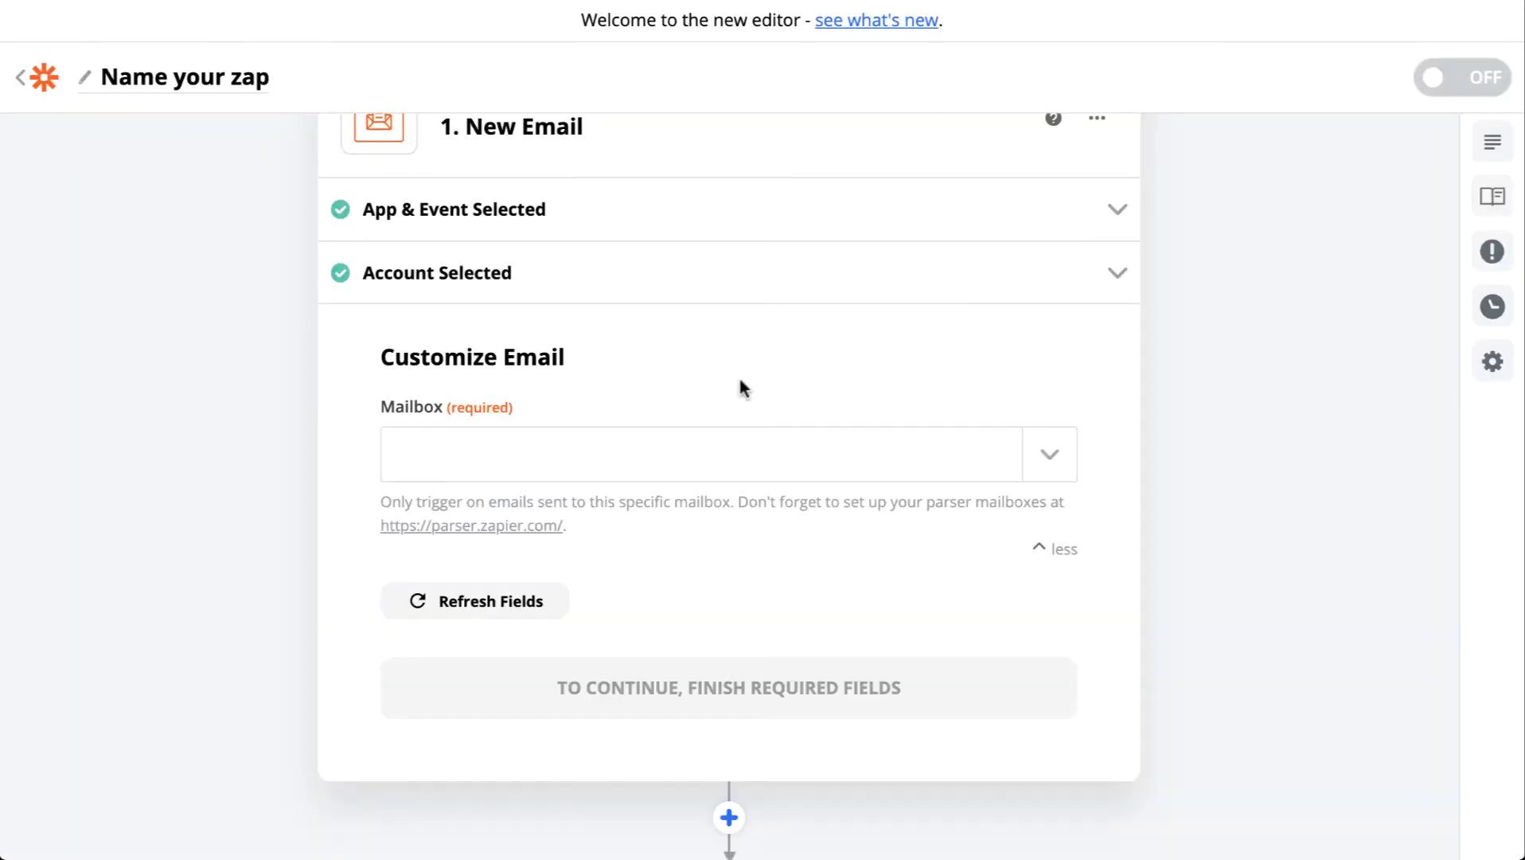
pyautogui.scroll(2, 740, 389)
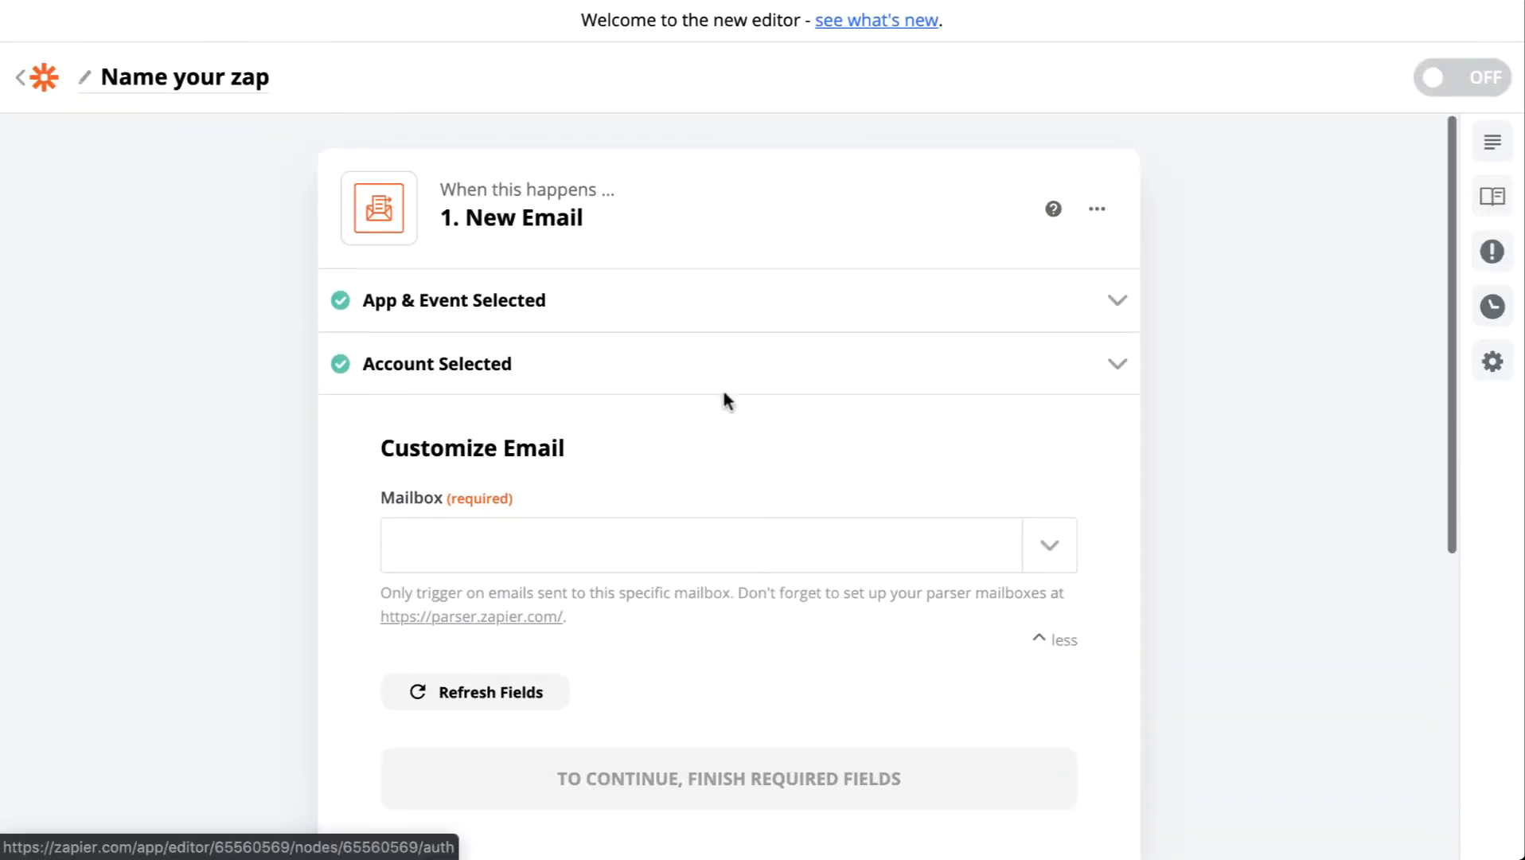
# Step: Set the trigger's mailbox to the marketing parser mailbox and test it with Find Email
pyautogui.click(700, 567)
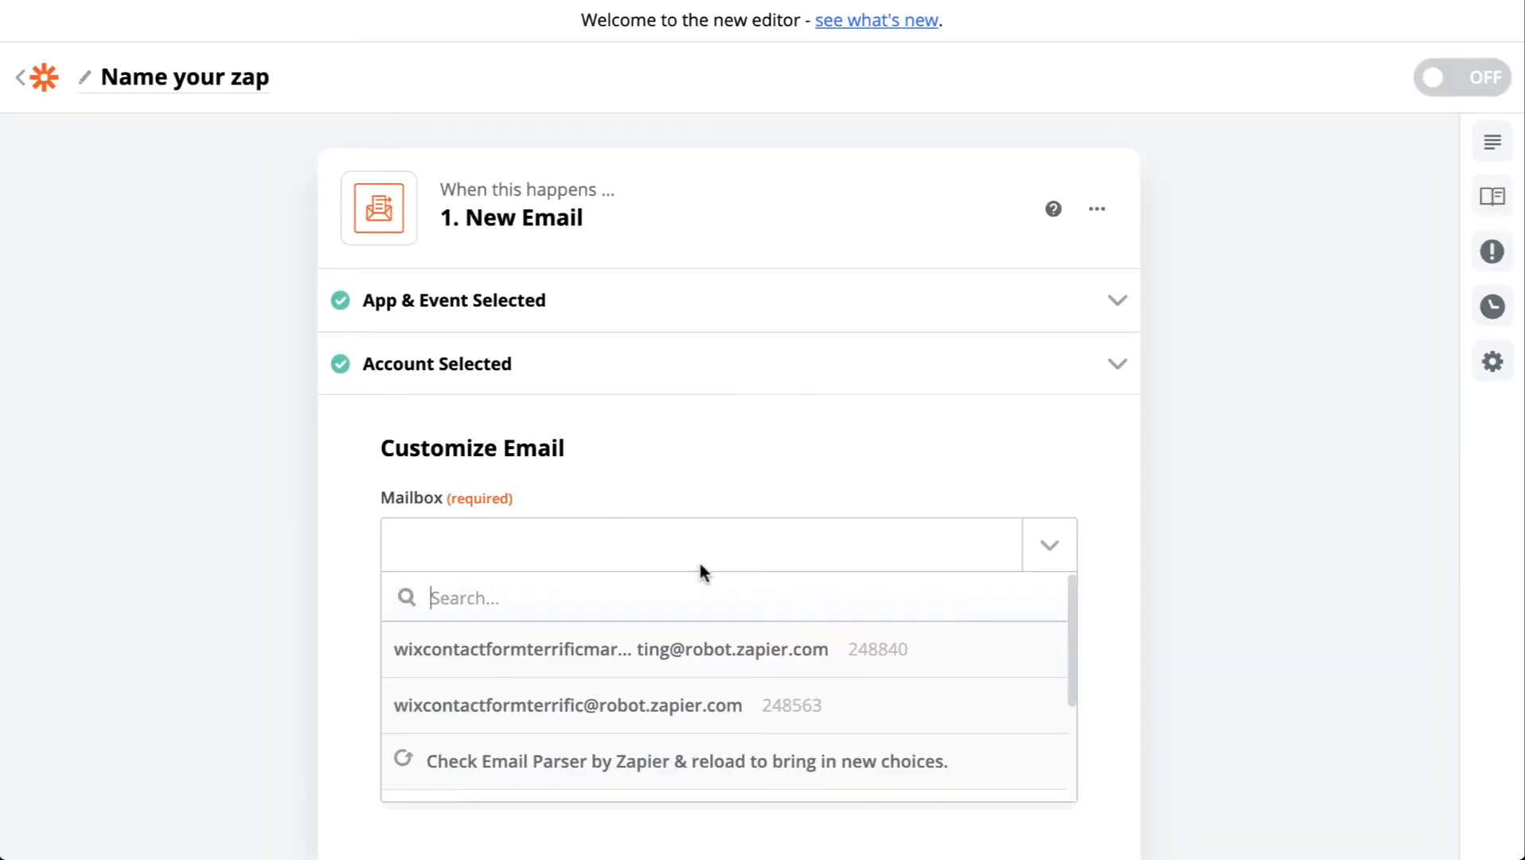
pyautogui.click(699, 654)
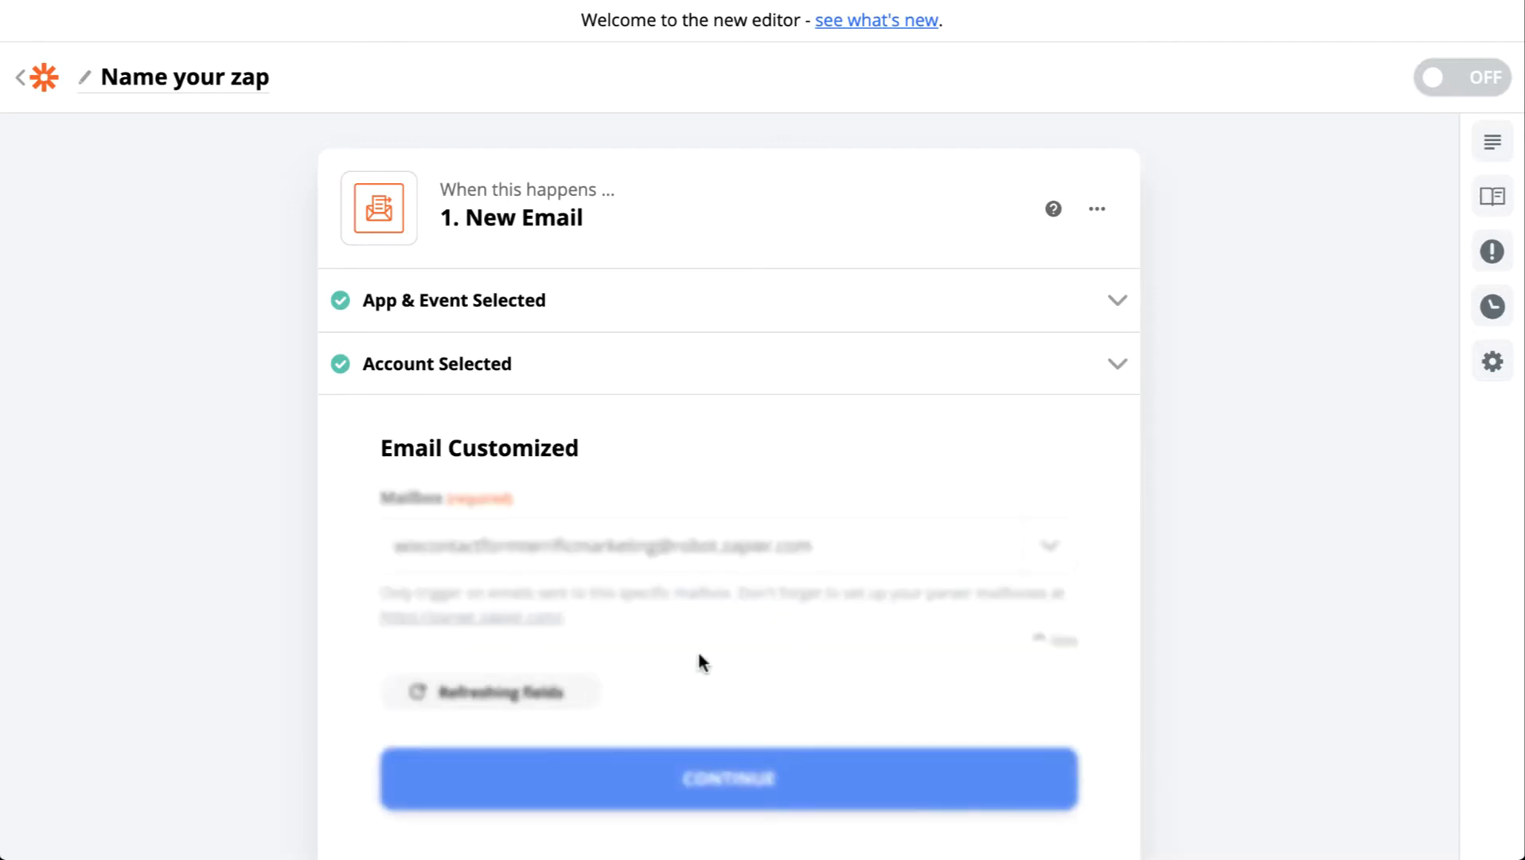
pyautogui.scroll(-2, 708, 585)
pyautogui.click(710, 645)
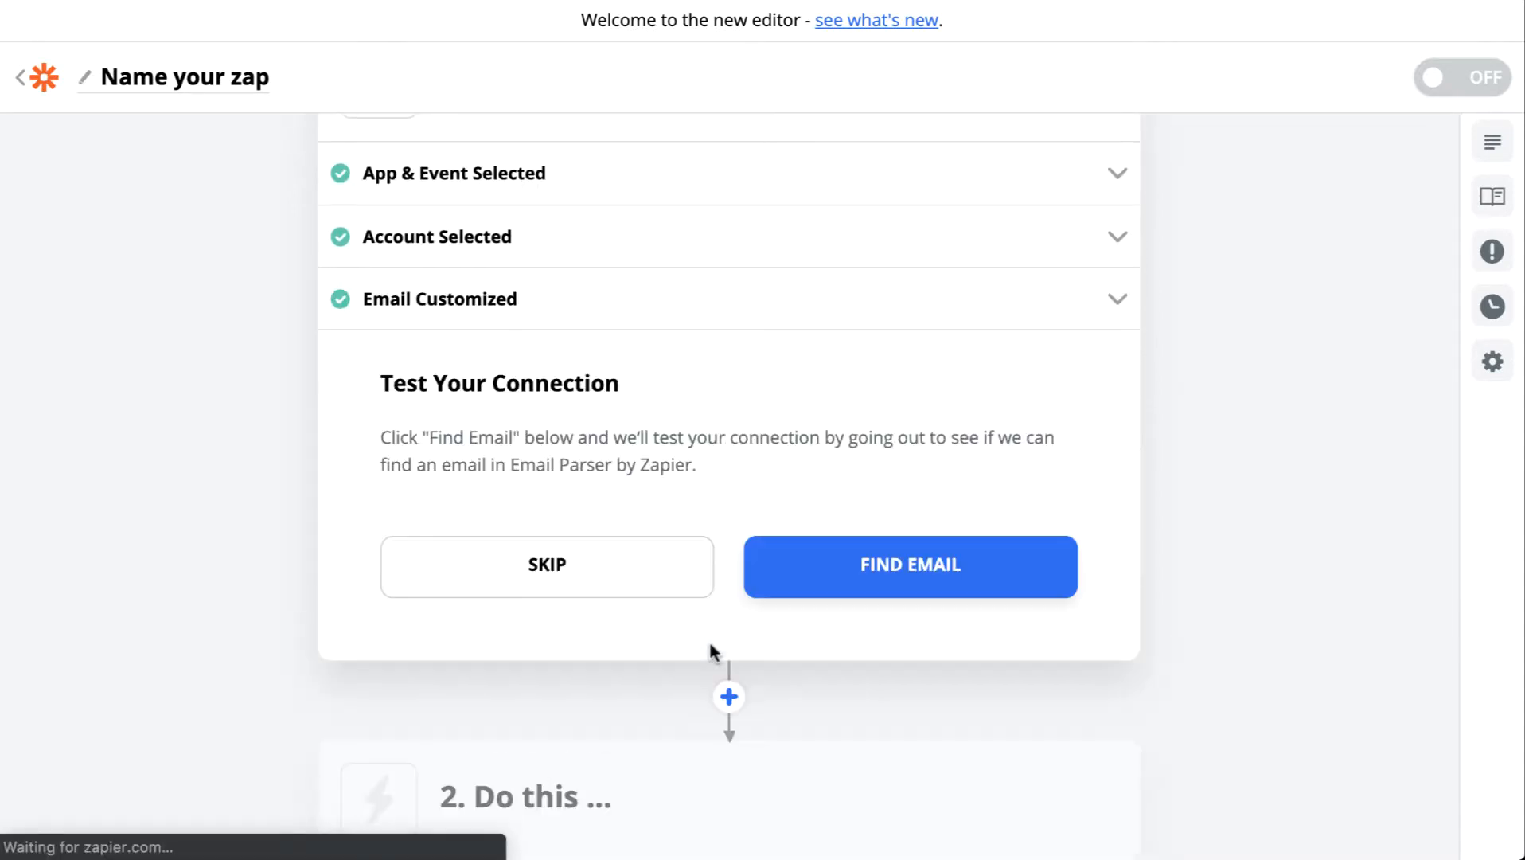
pyautogui.click(884, 558)
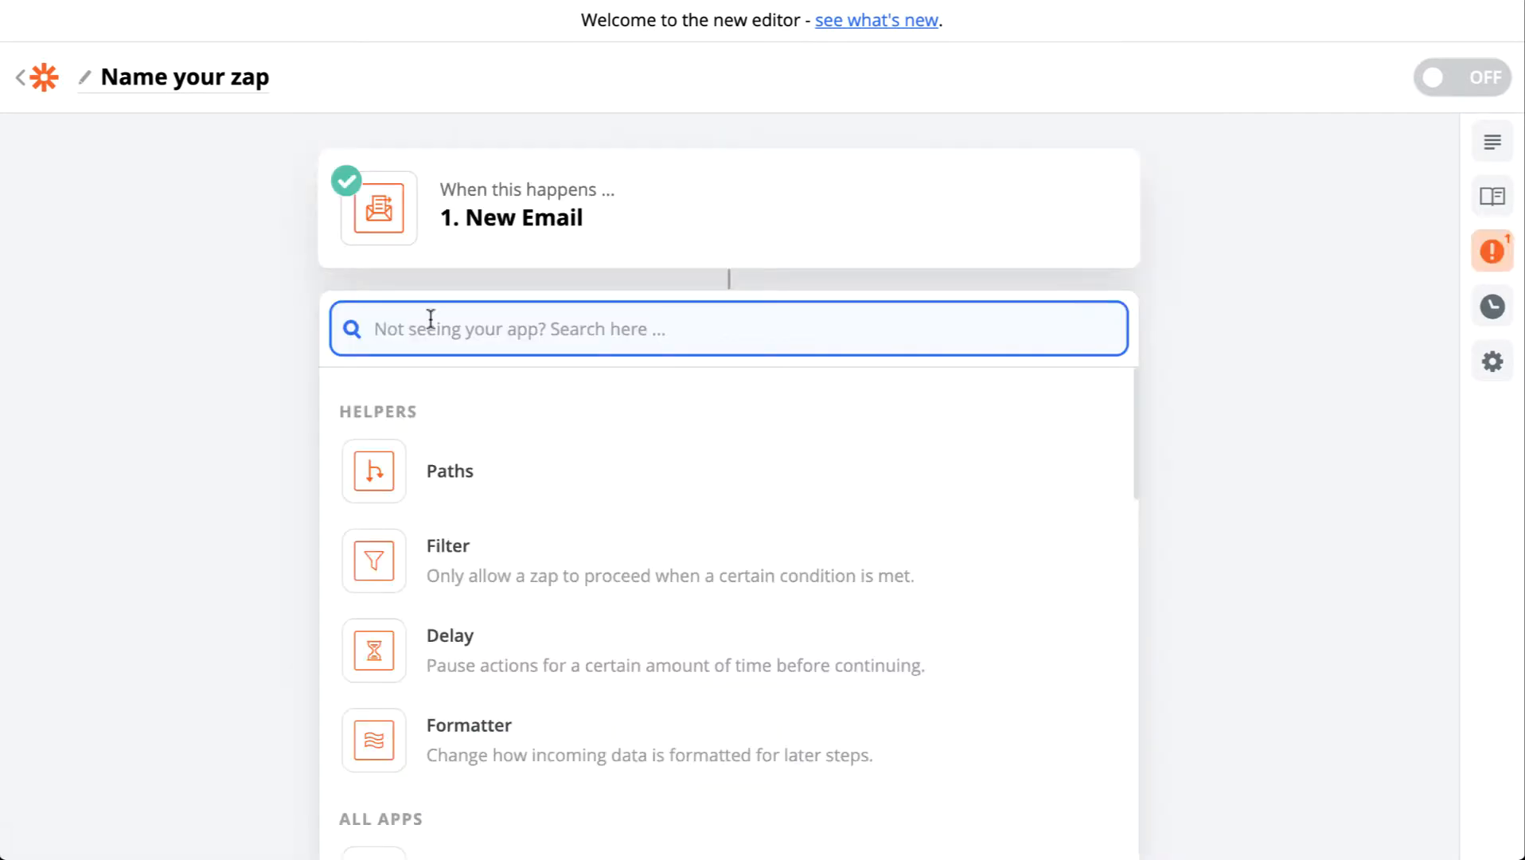
# Step: Set the action app to ClickSend SMS, replacing the initially chosen SMS by Zapier
pyautogui.write('SMS')
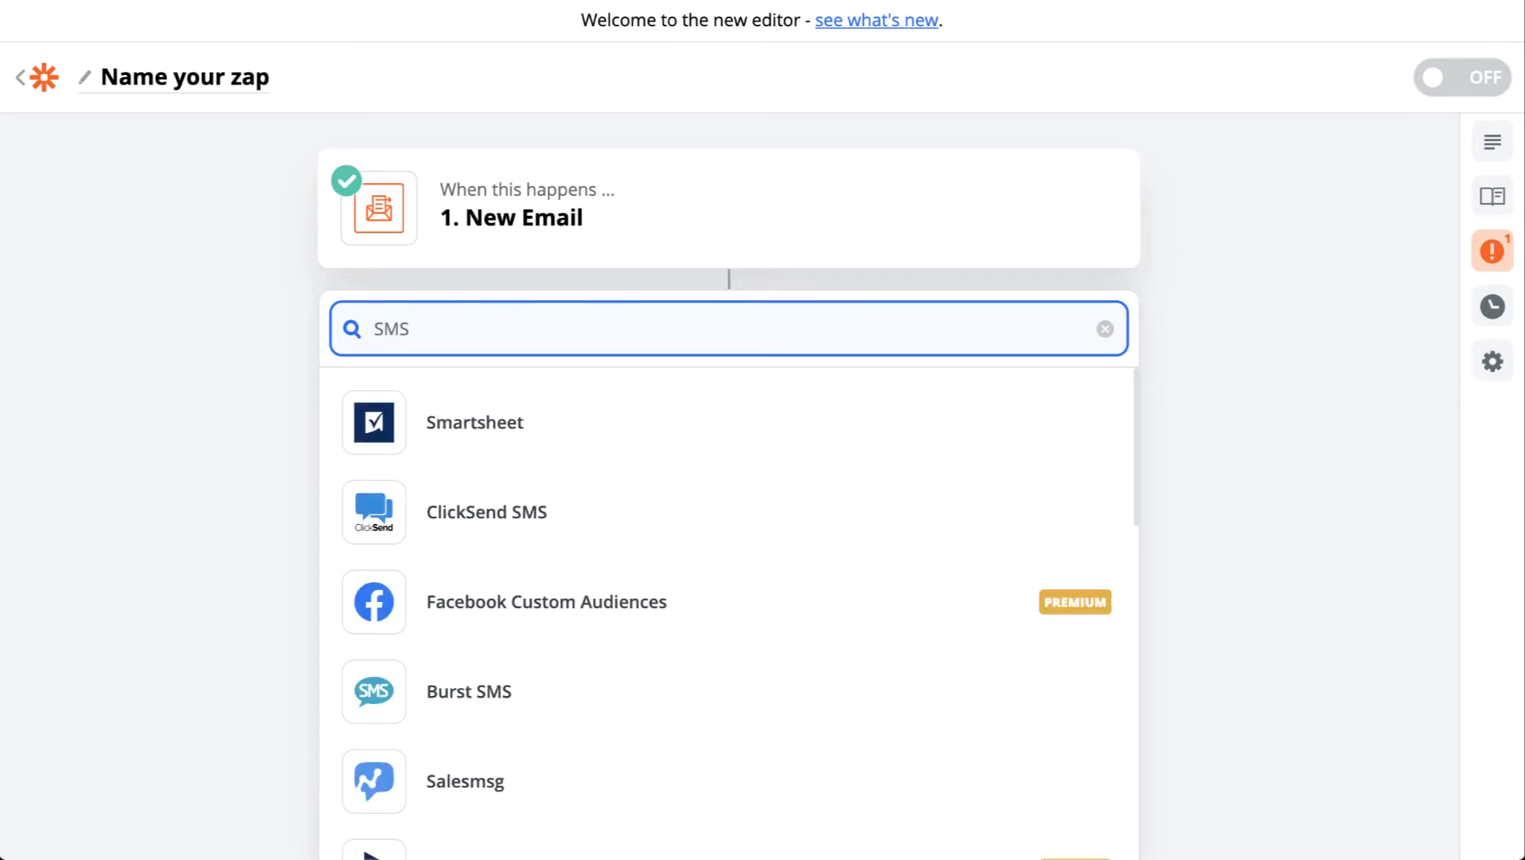
pyautogui.write(' by')
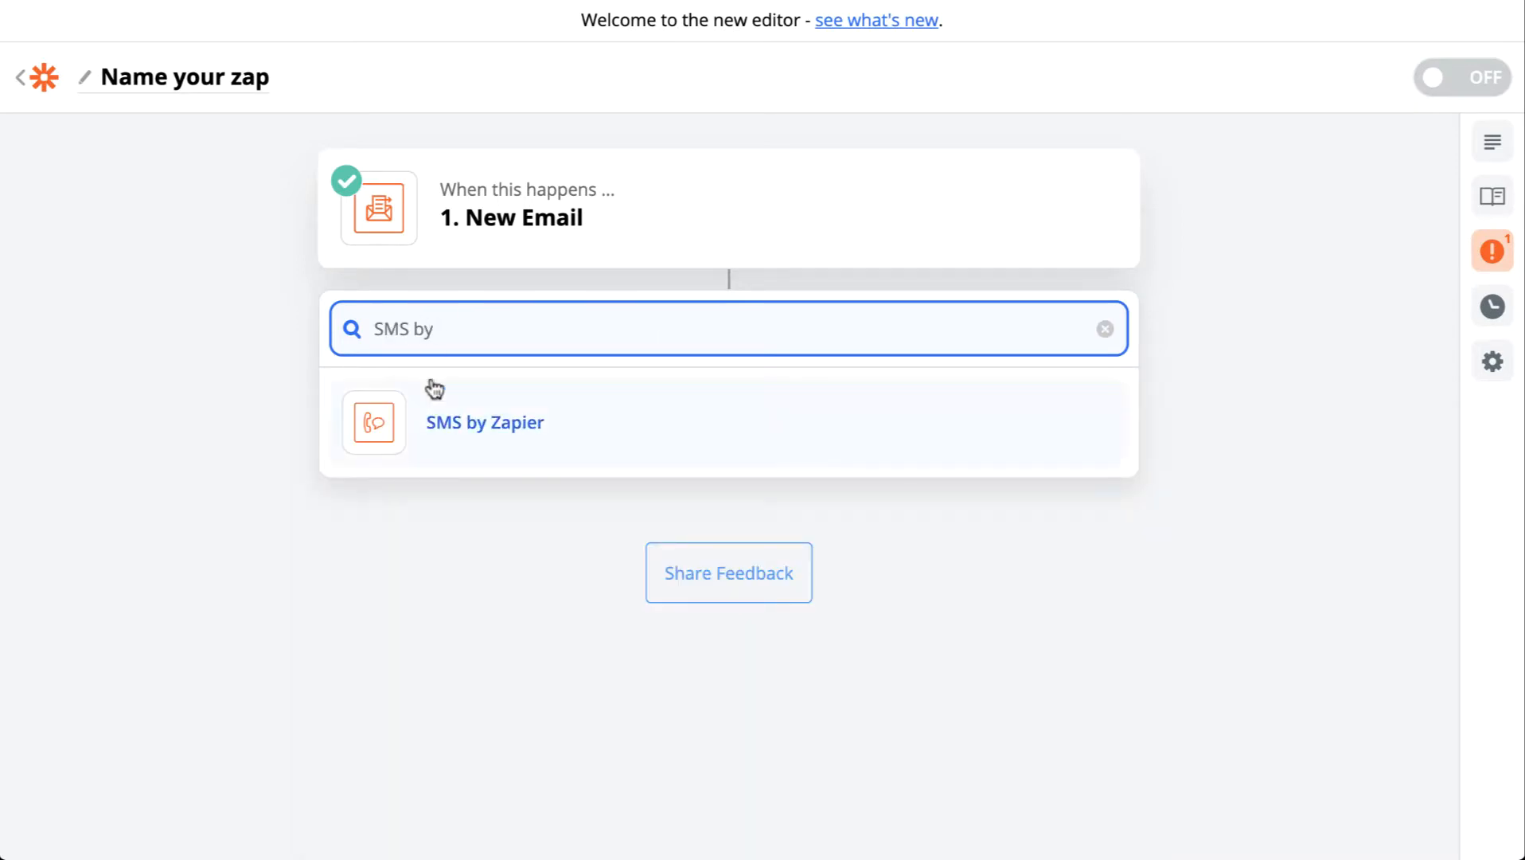
pyautogui.click(514, 422)
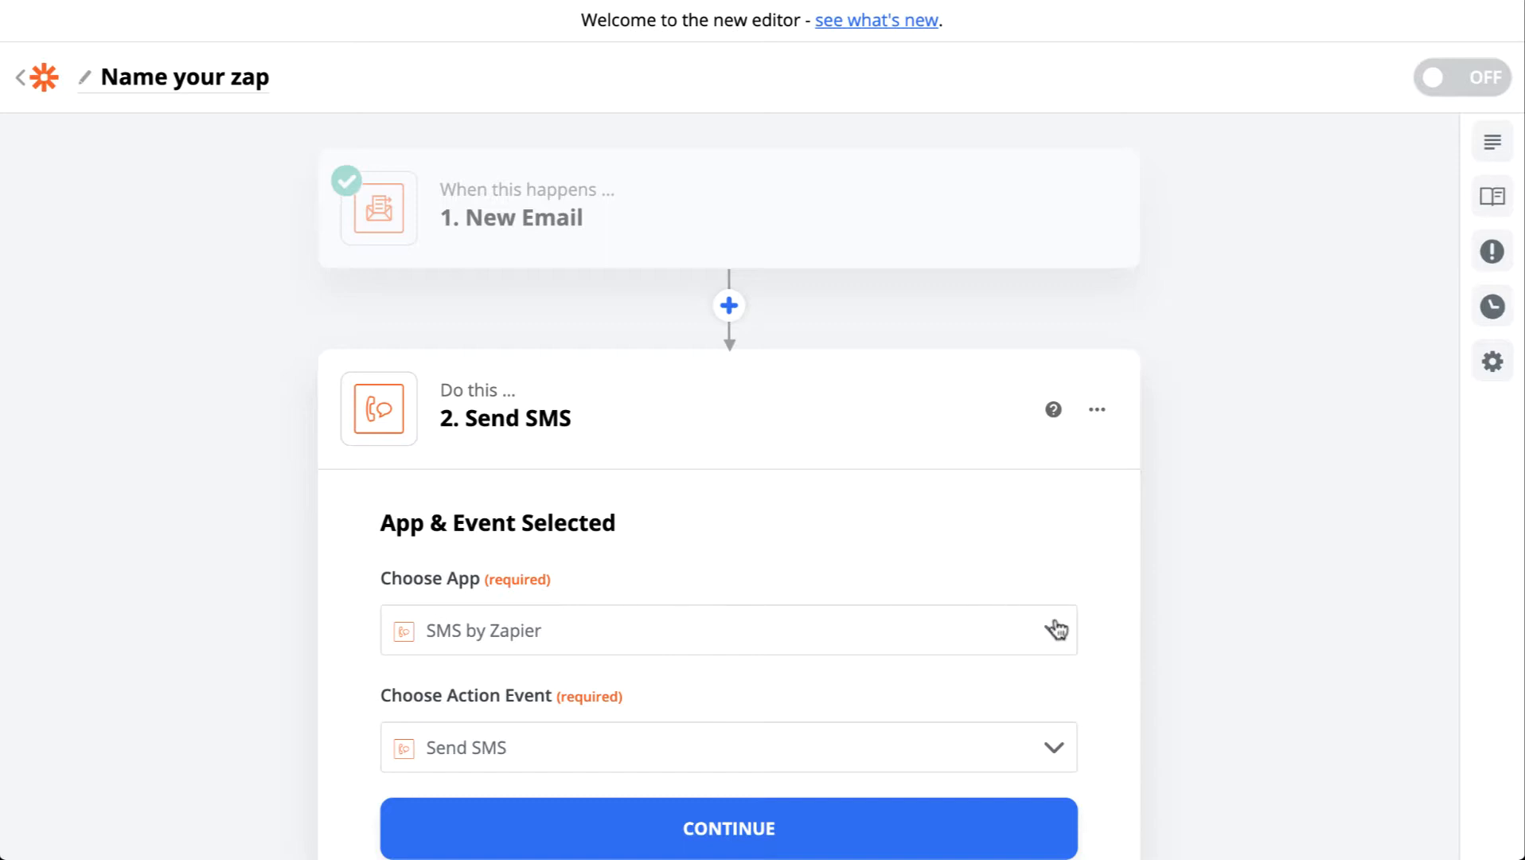
pyautogui.click(1000, 630)
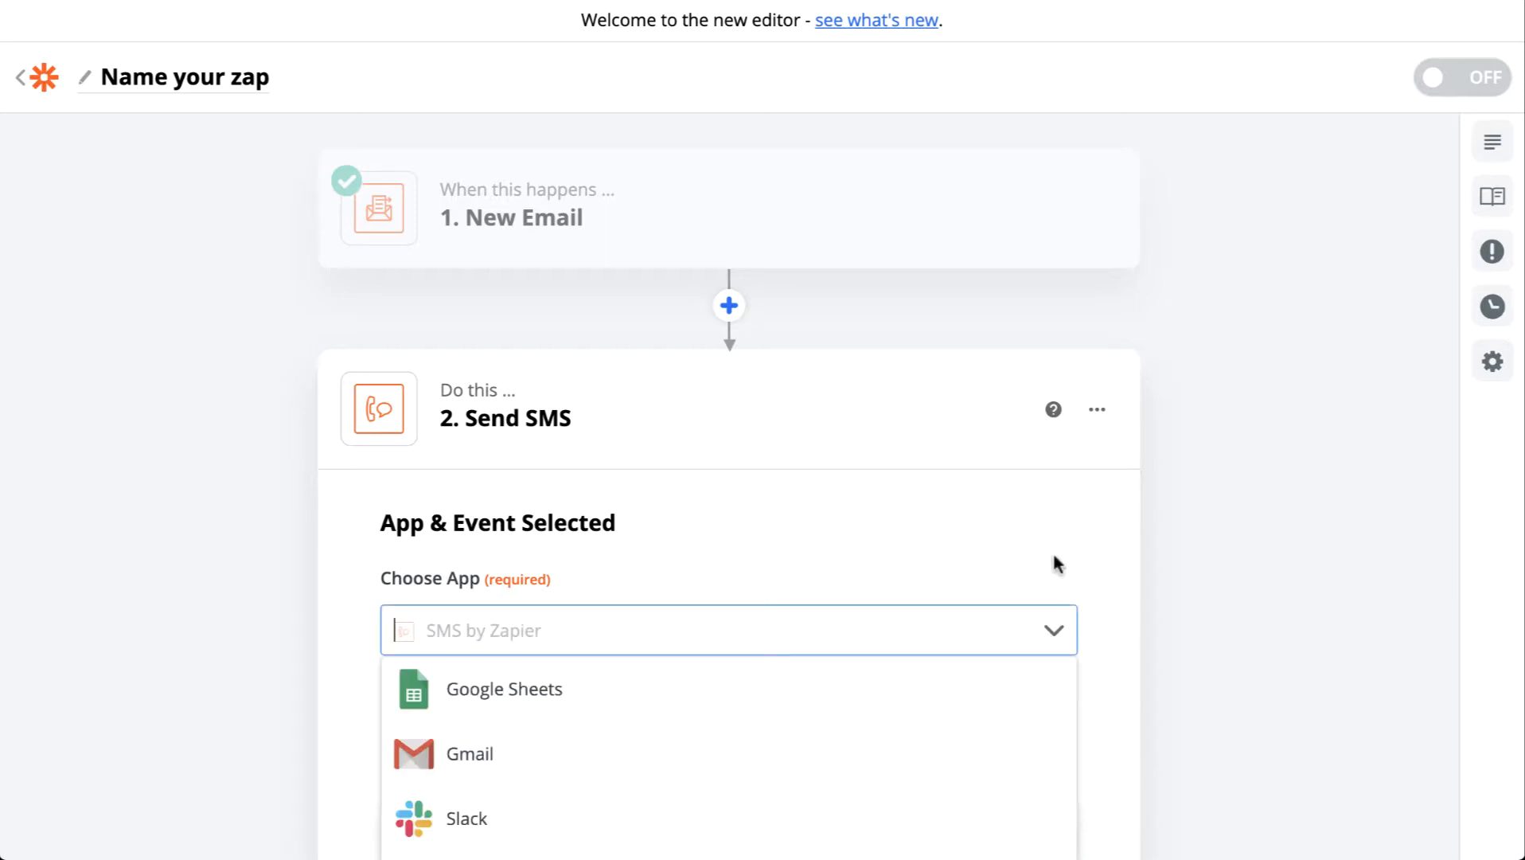
pyautogui.scroll(-1, 1072, 518)
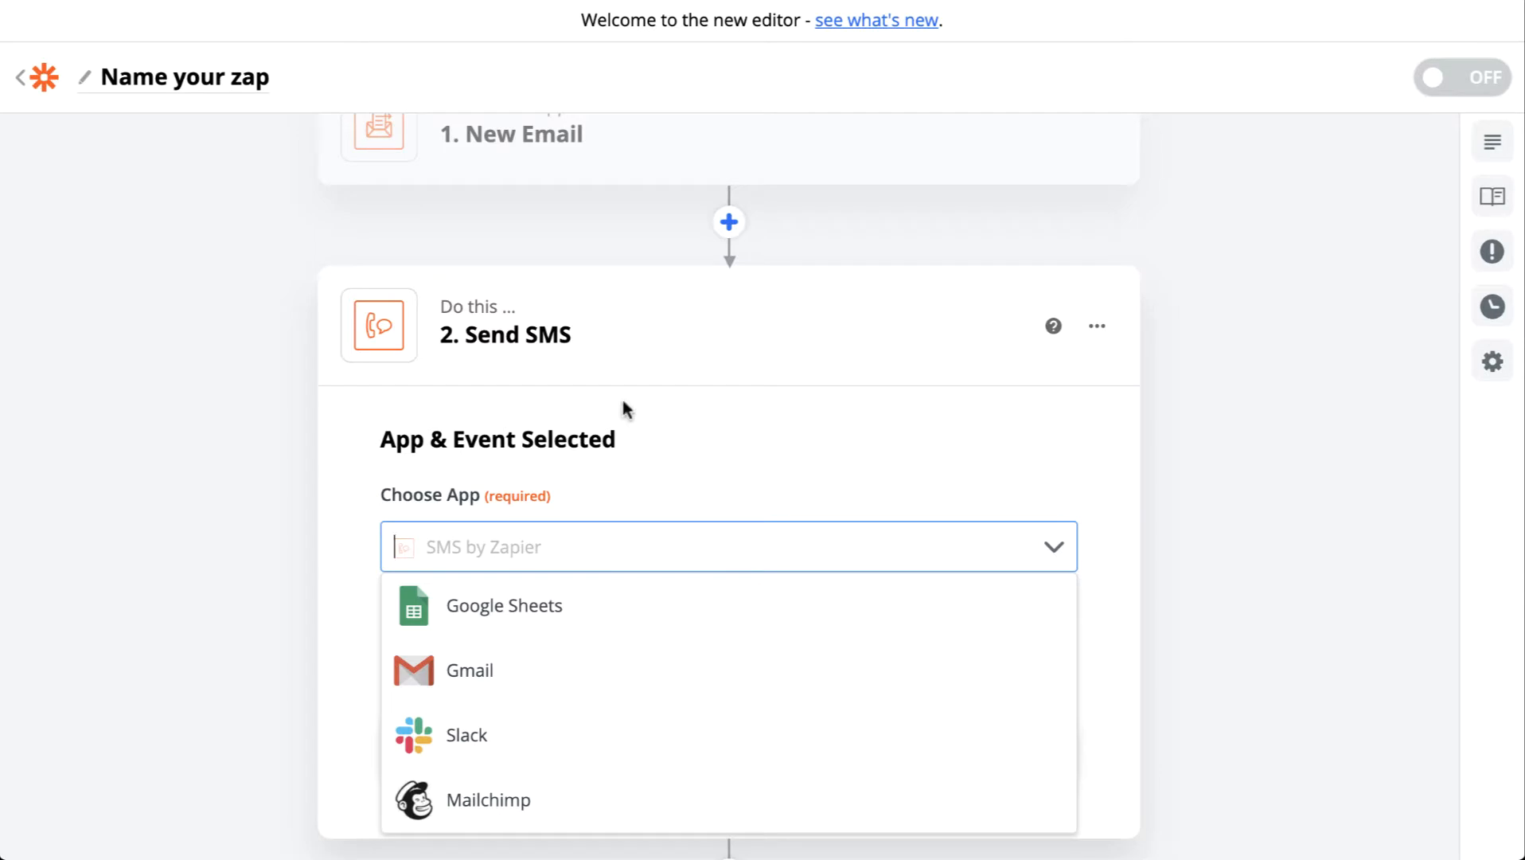
pyautogui.scroll(-1, 733, 422)
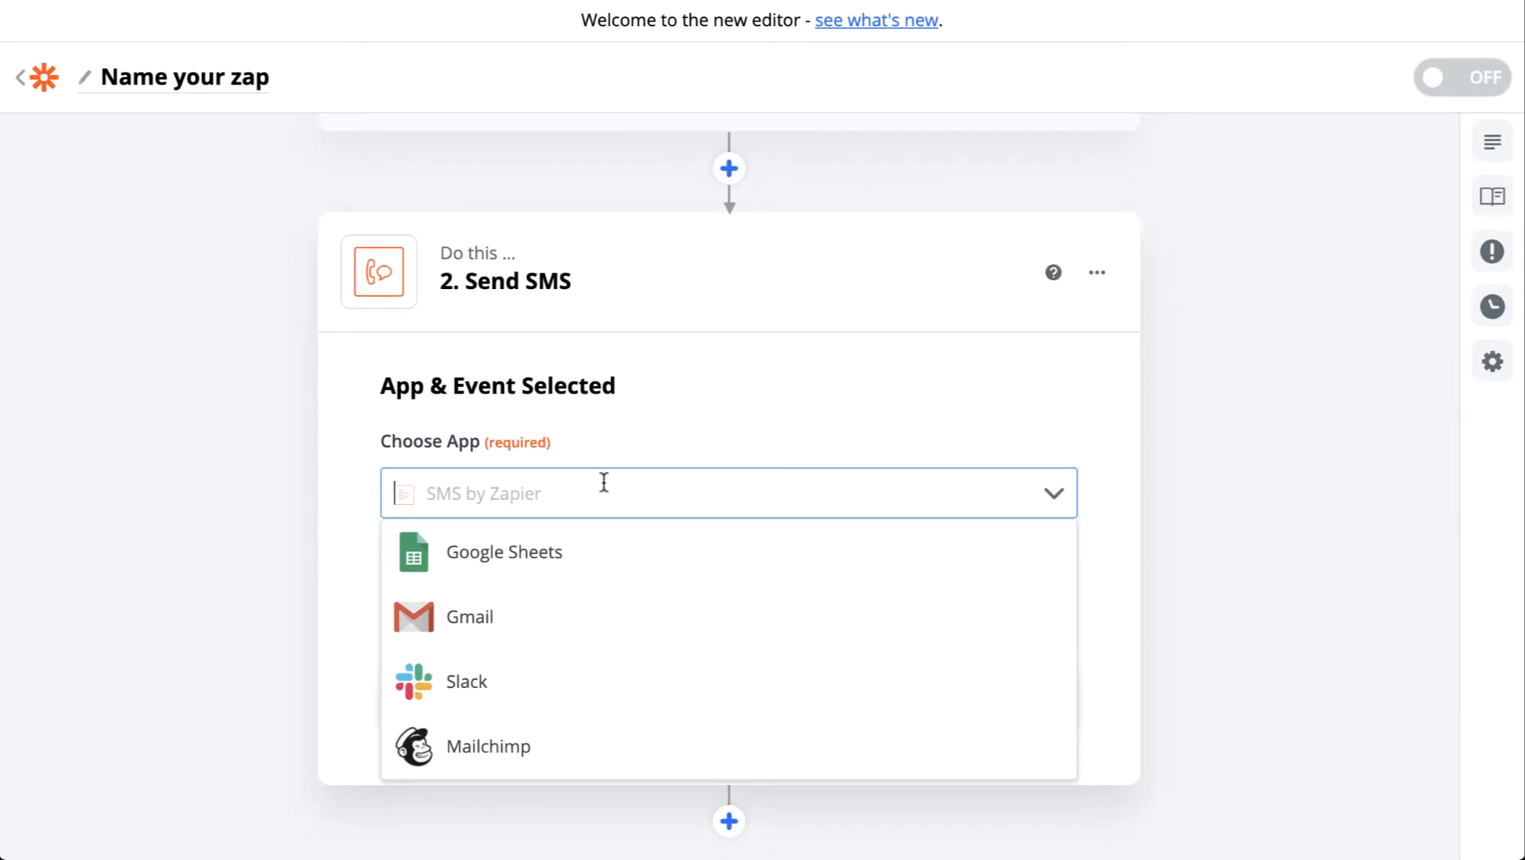
pyautogui.write('clickse')
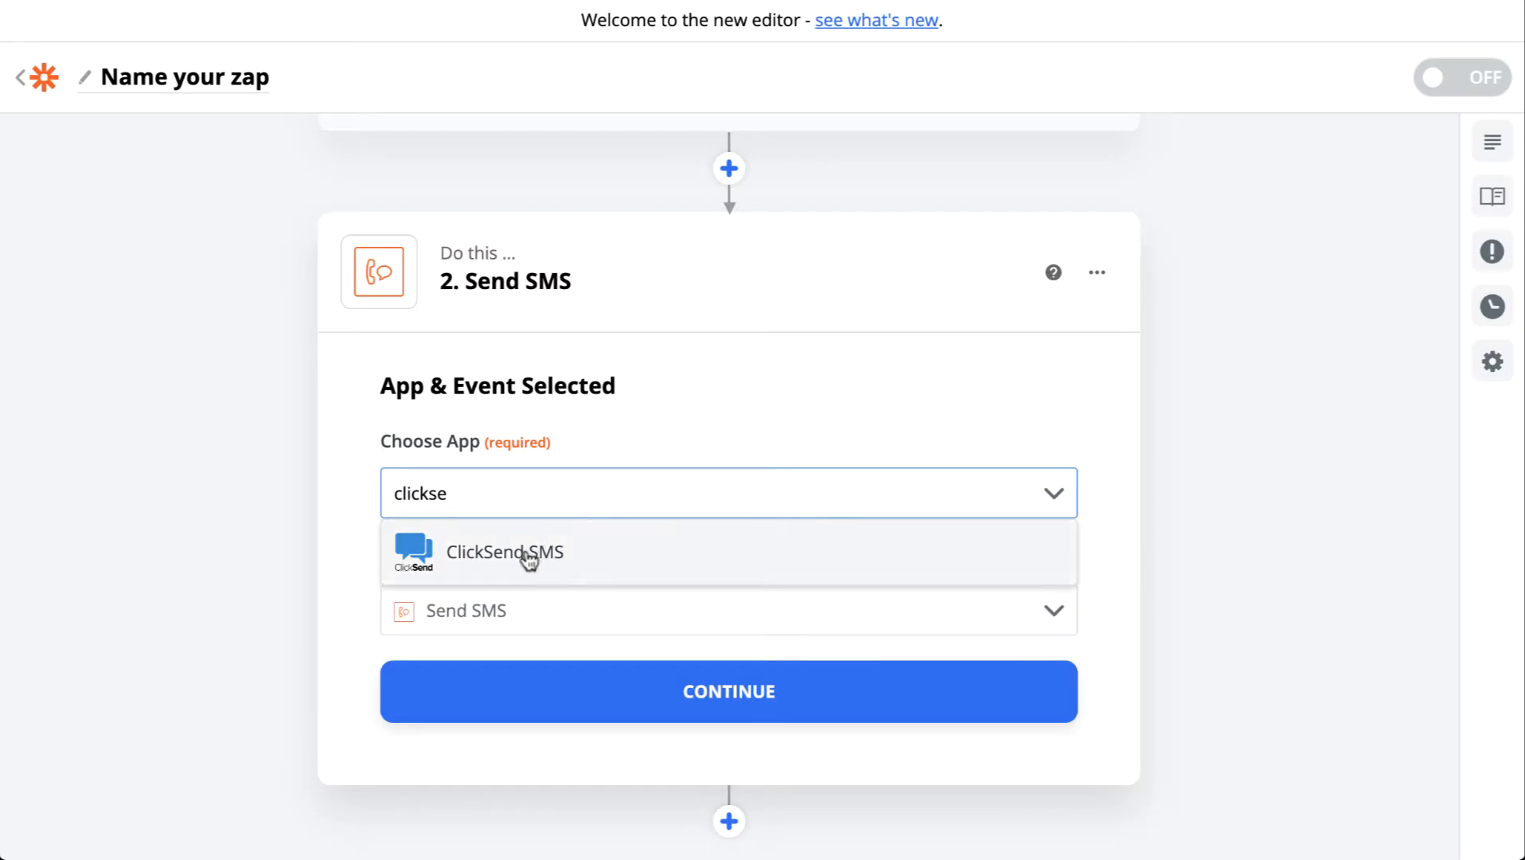
pyautogui.click(527, 560)
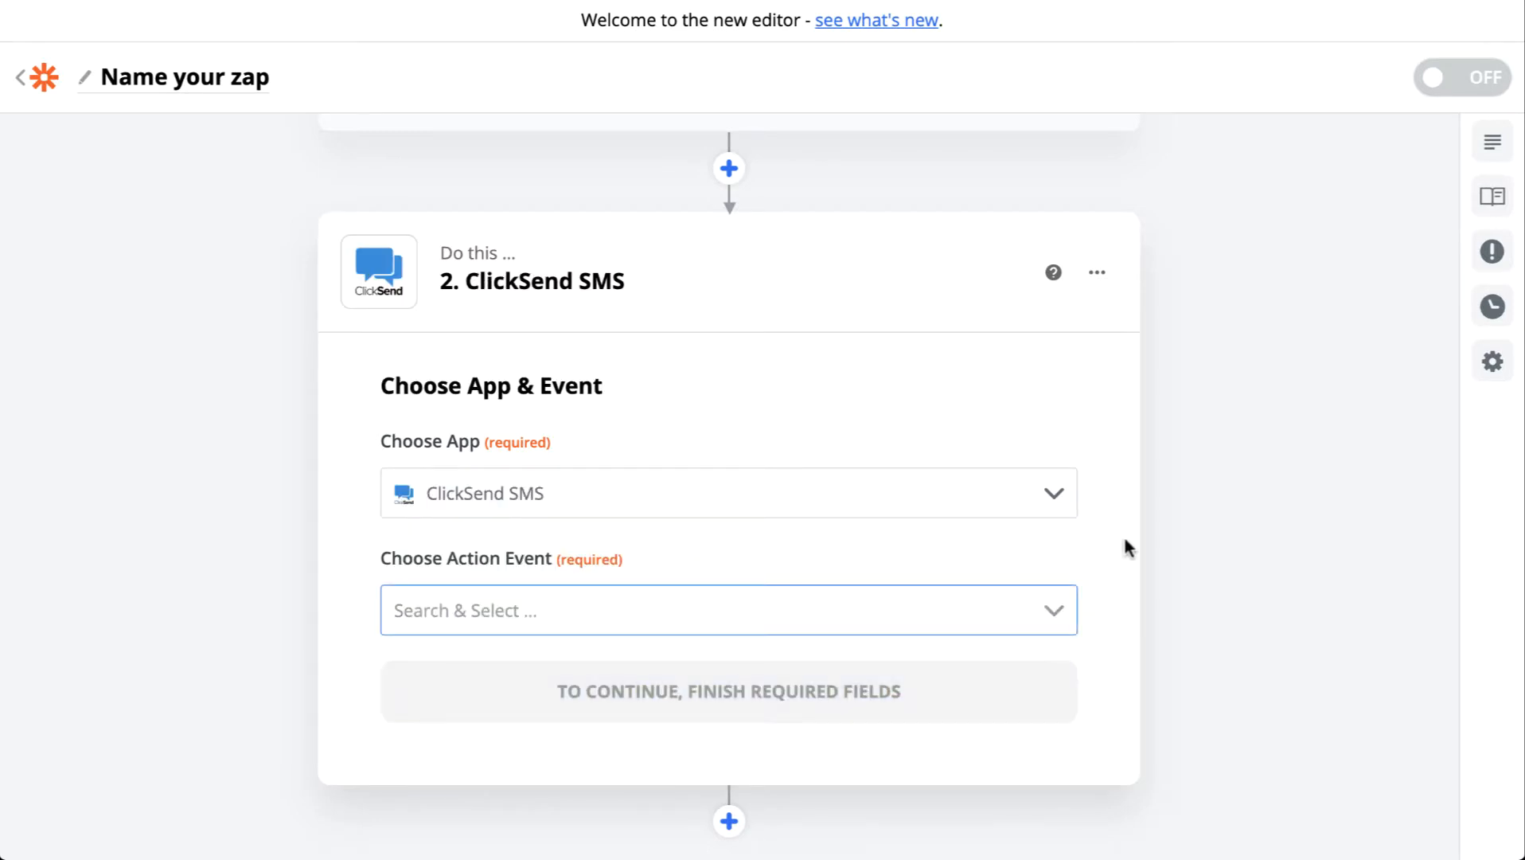
# Step: Choose Send SMS as the ClickSend action event and begin the account sign-in
pyautogui.scroll(-3, 1124, 548)
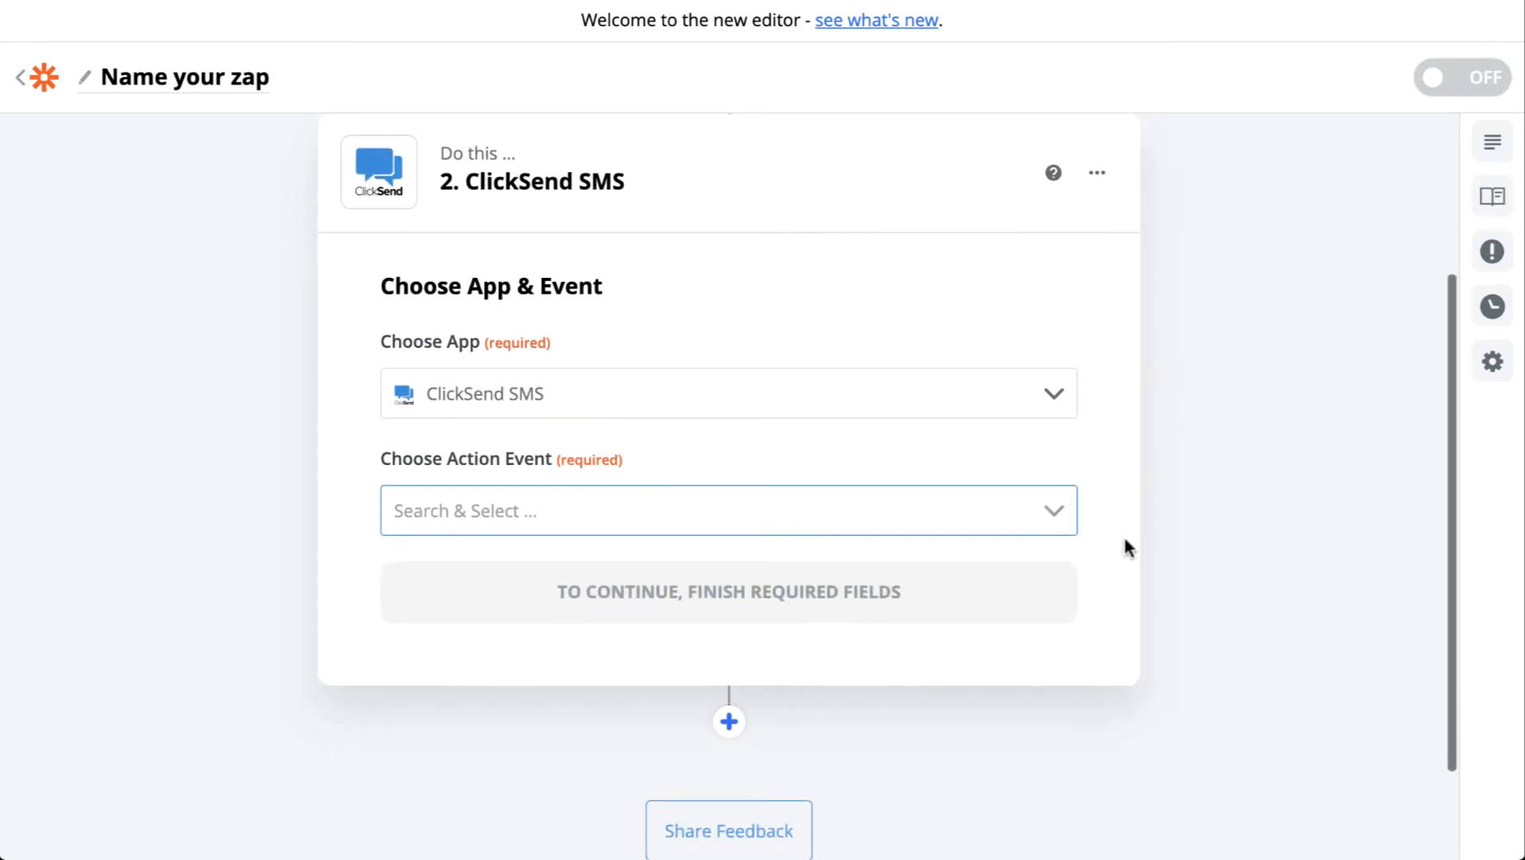
pyautogui.click(851, 540)
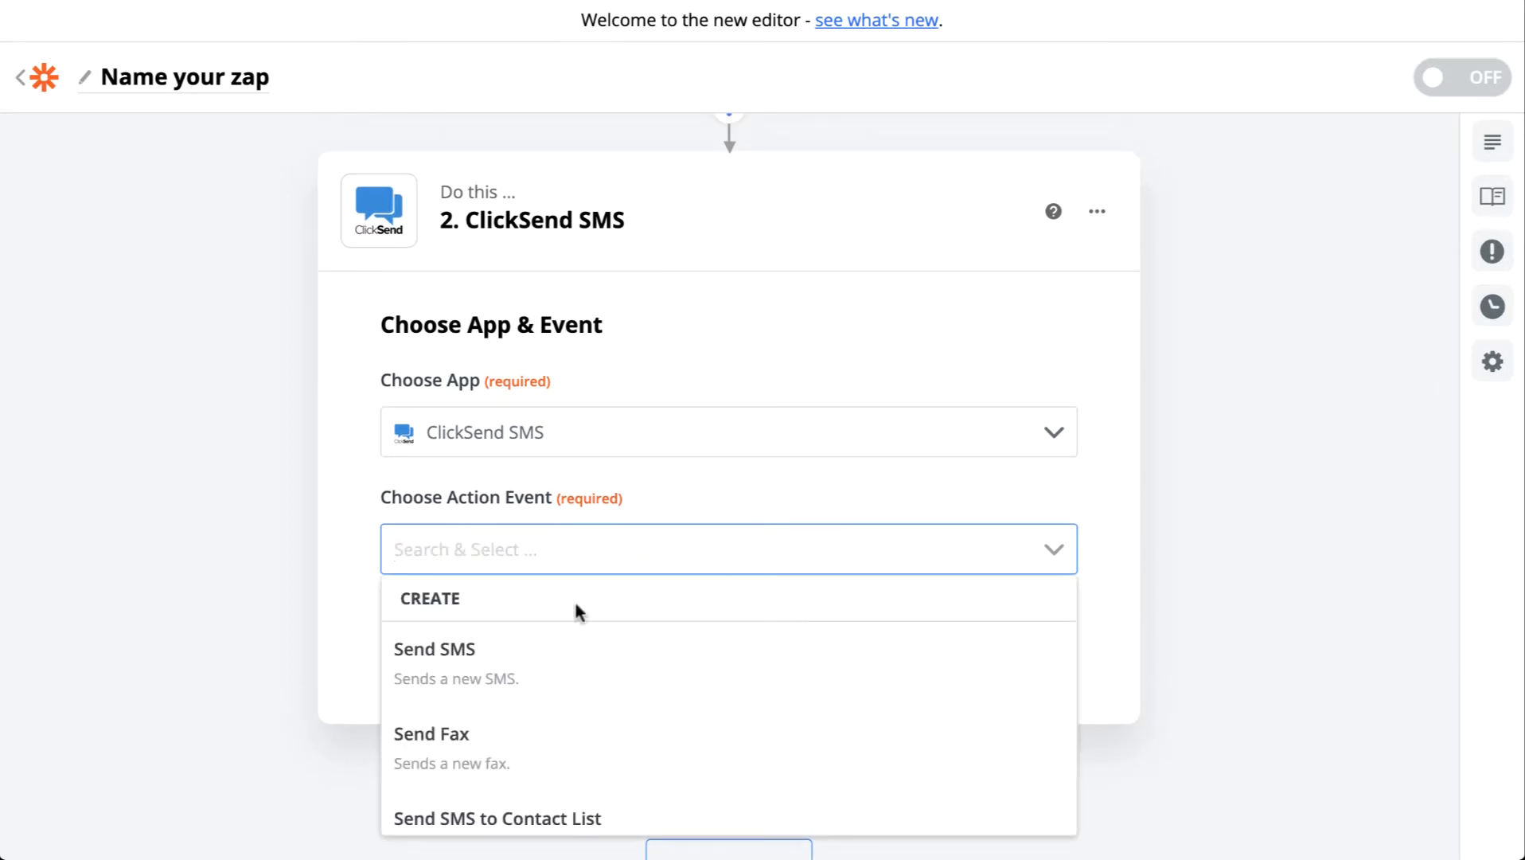
pyautogui.click(557, 640)
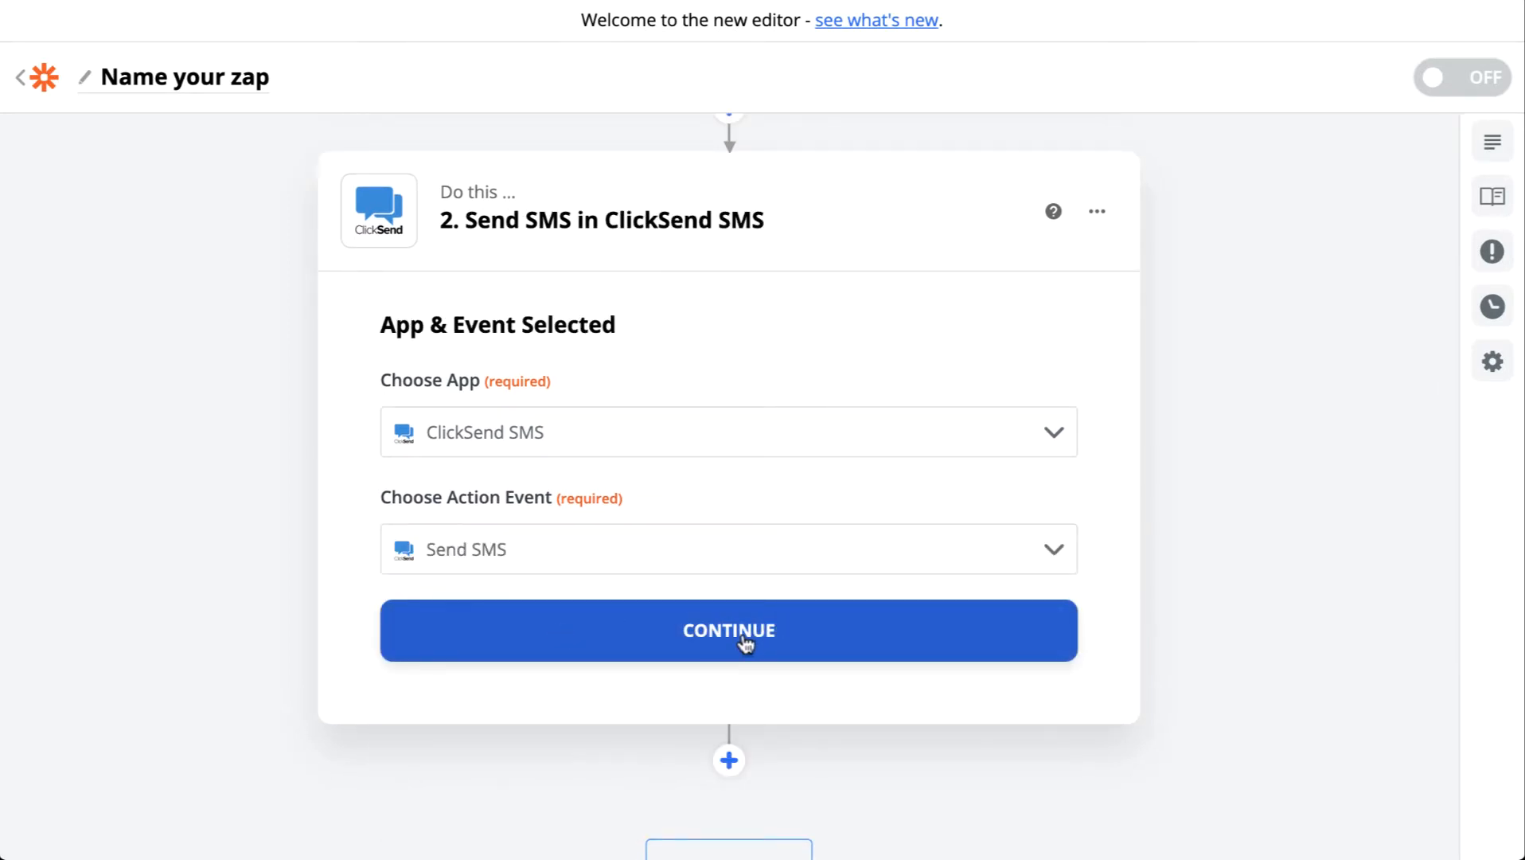
pyautogui.click(746, 641)
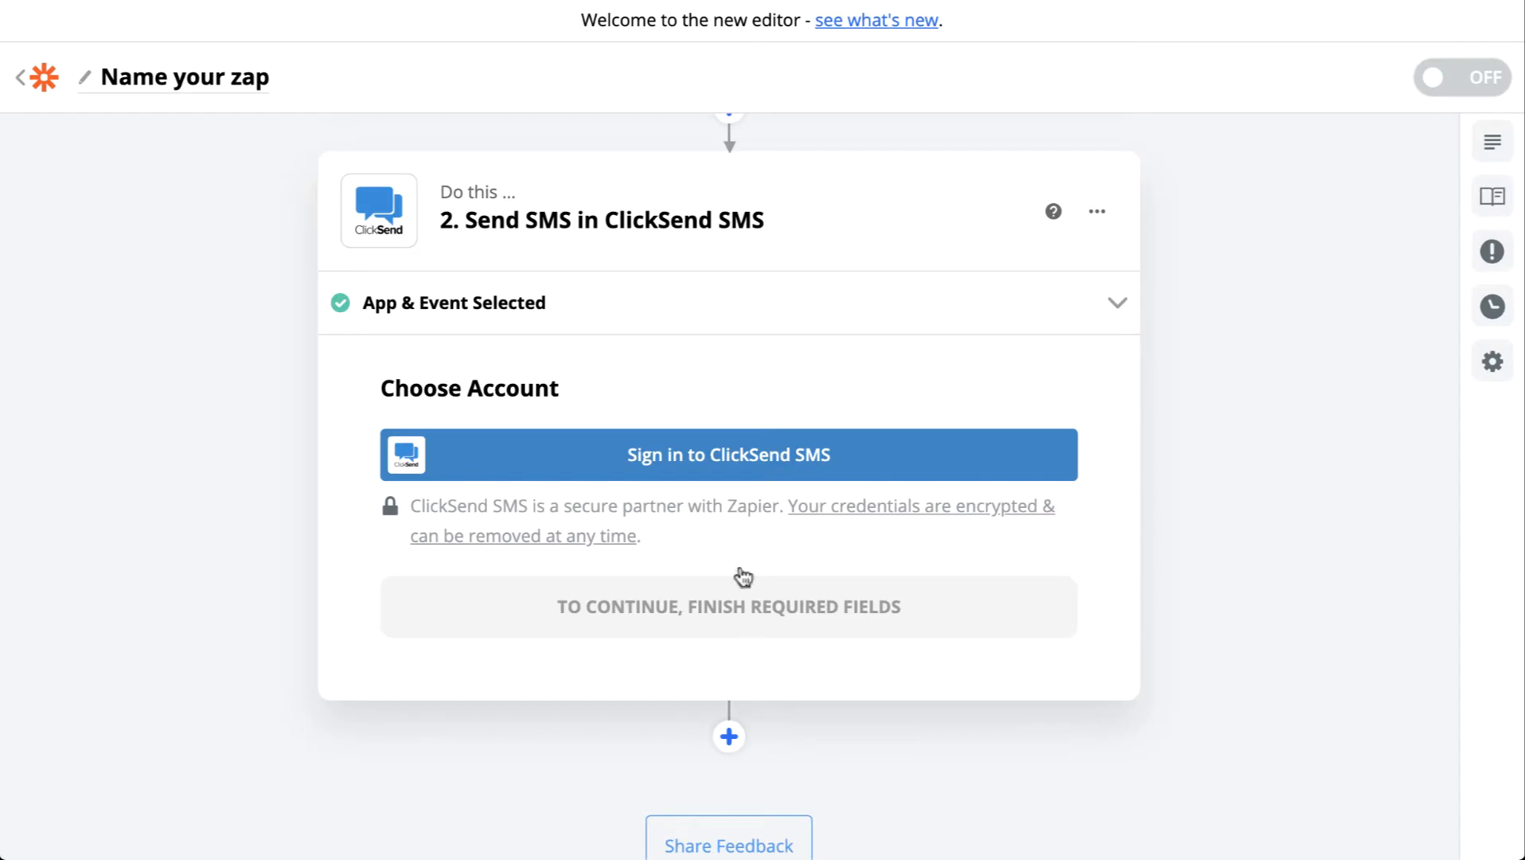
pyautogui.click(730, 473)
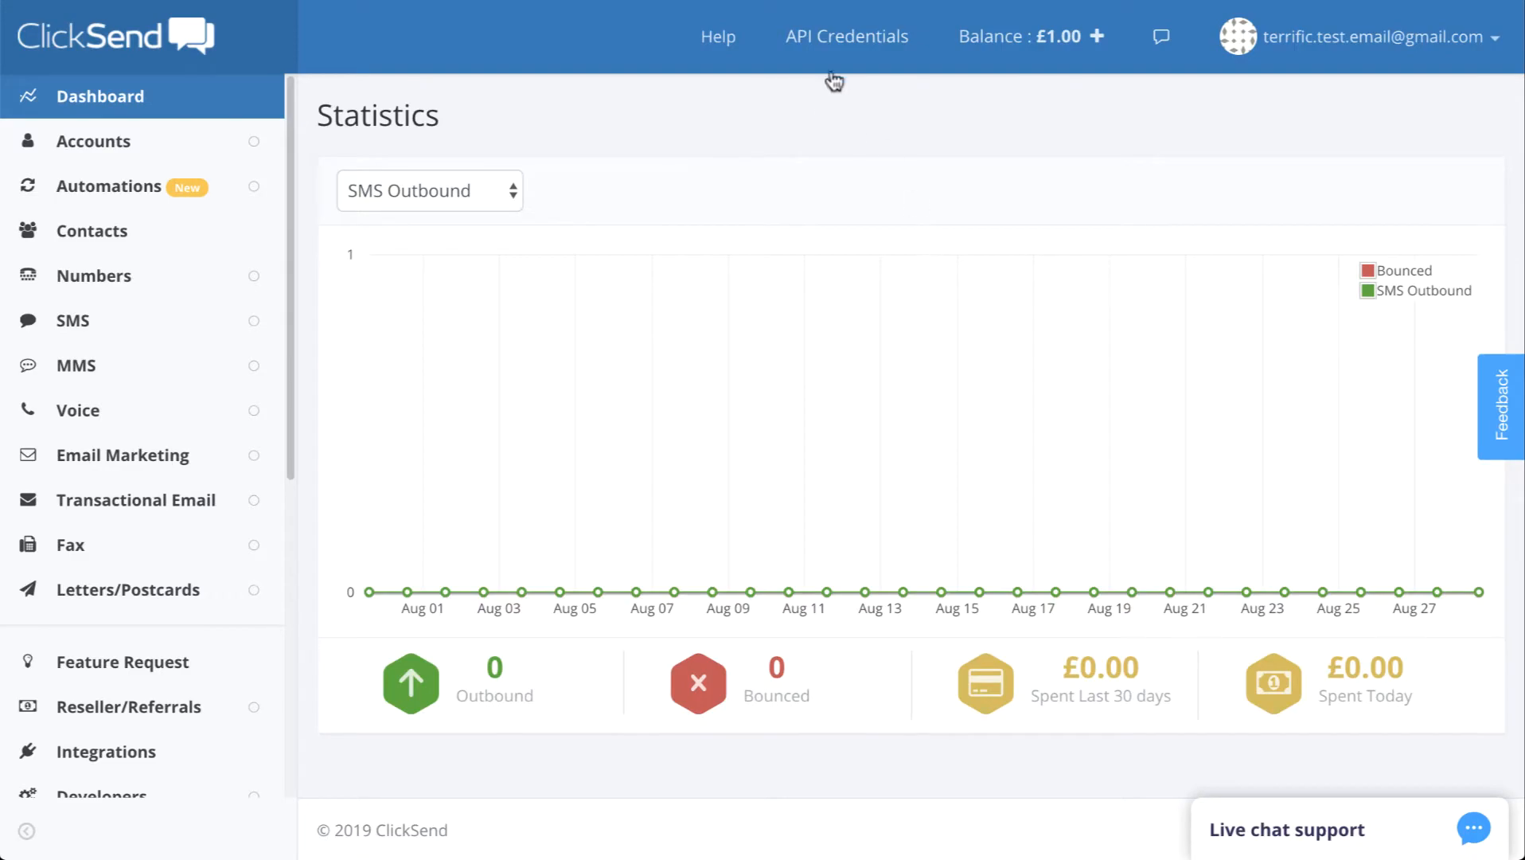
# Step: Show ClickSend's API Credentials, copy the account username, and return to the Zapier editor
pyautogui.click(845, 43)
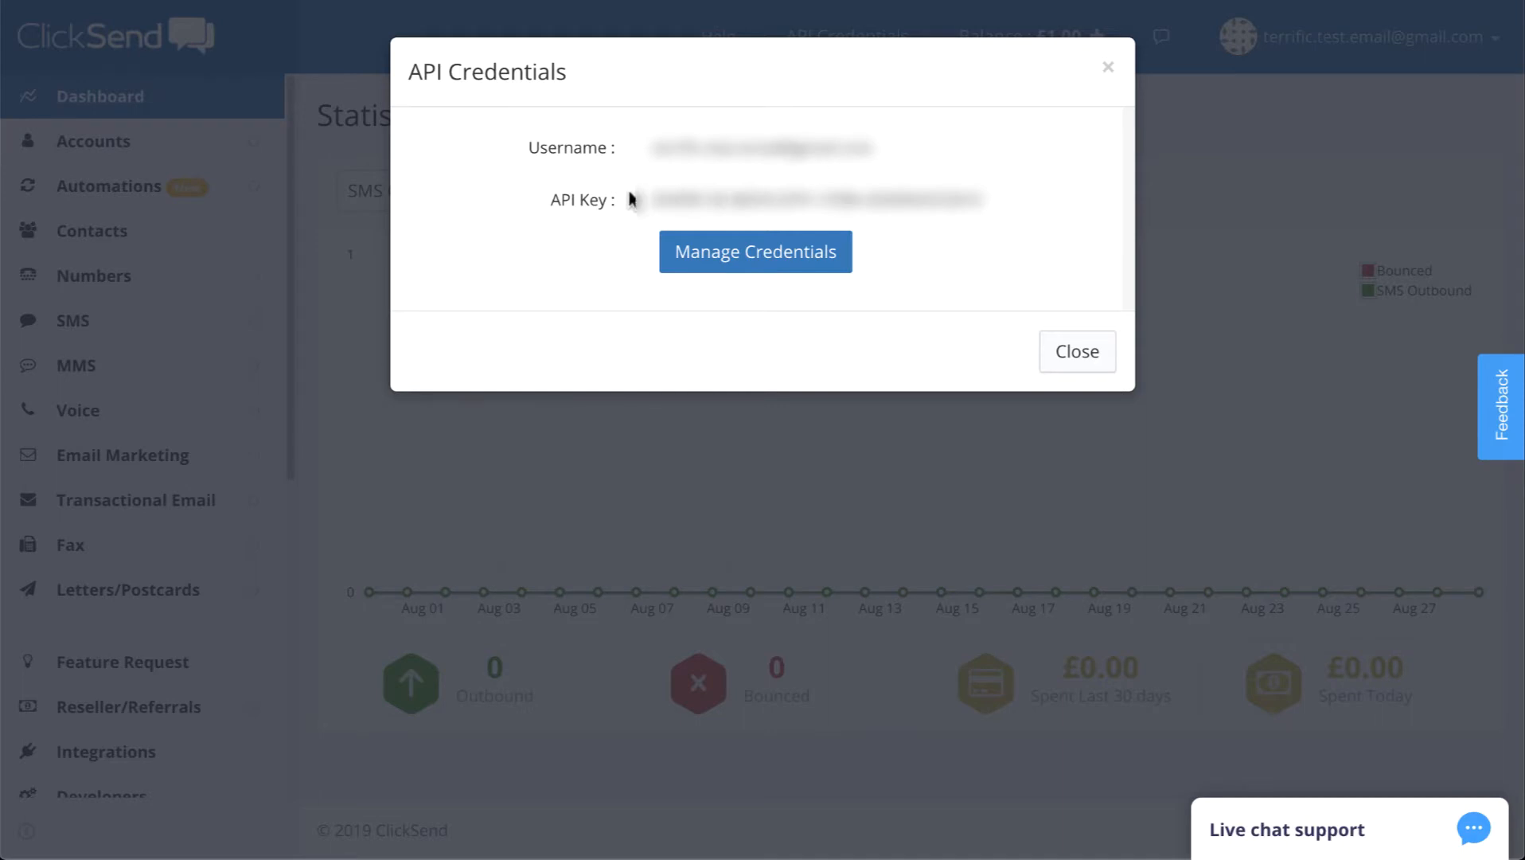
pyautogui.moveTo(654, 156); pyautogui.dragTo(872, 147)
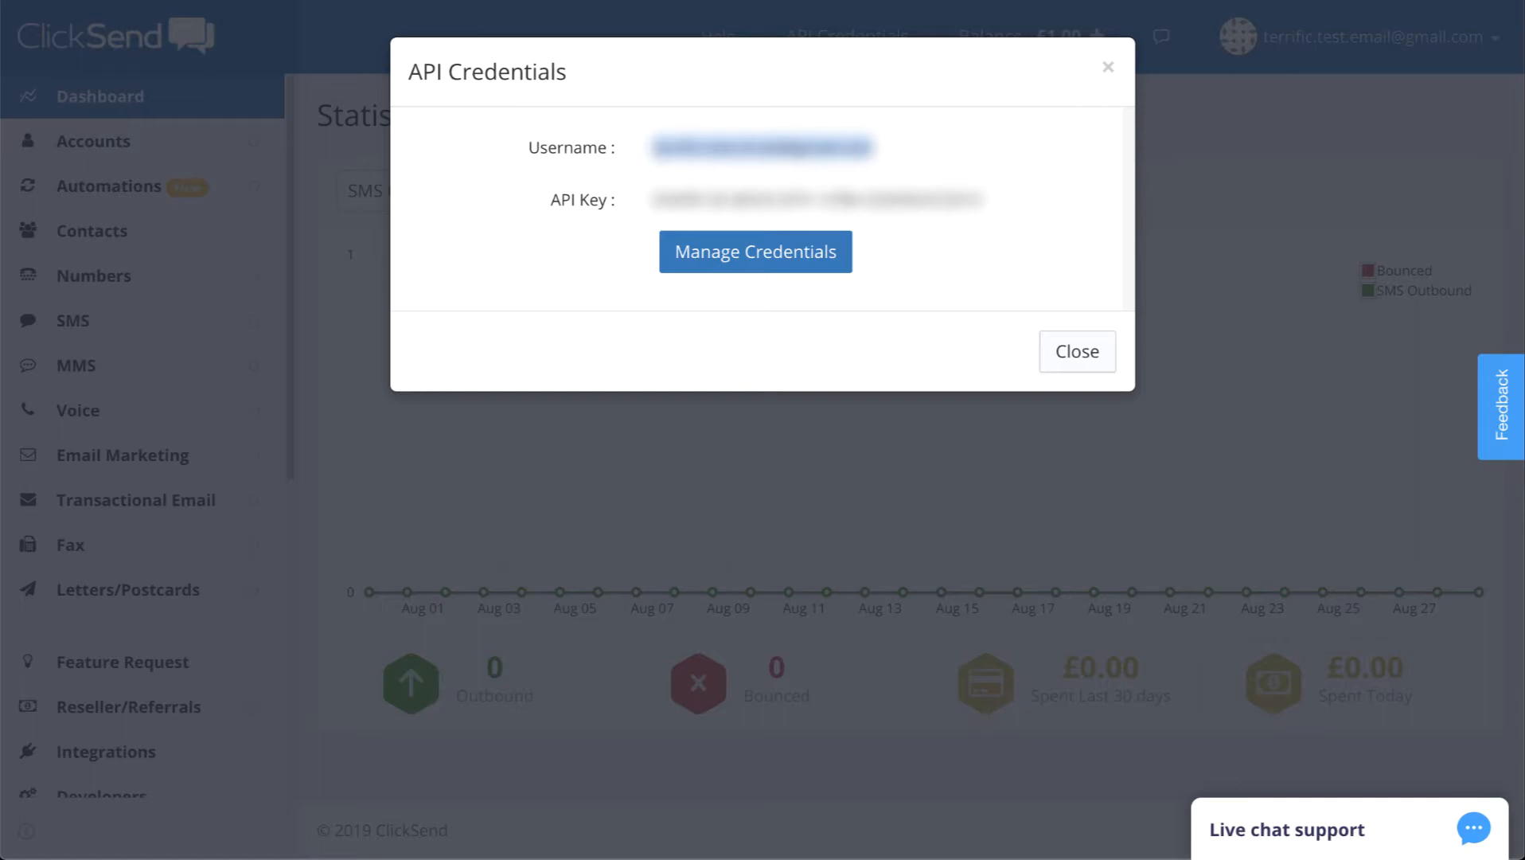
pyautogui.click(601, 1)
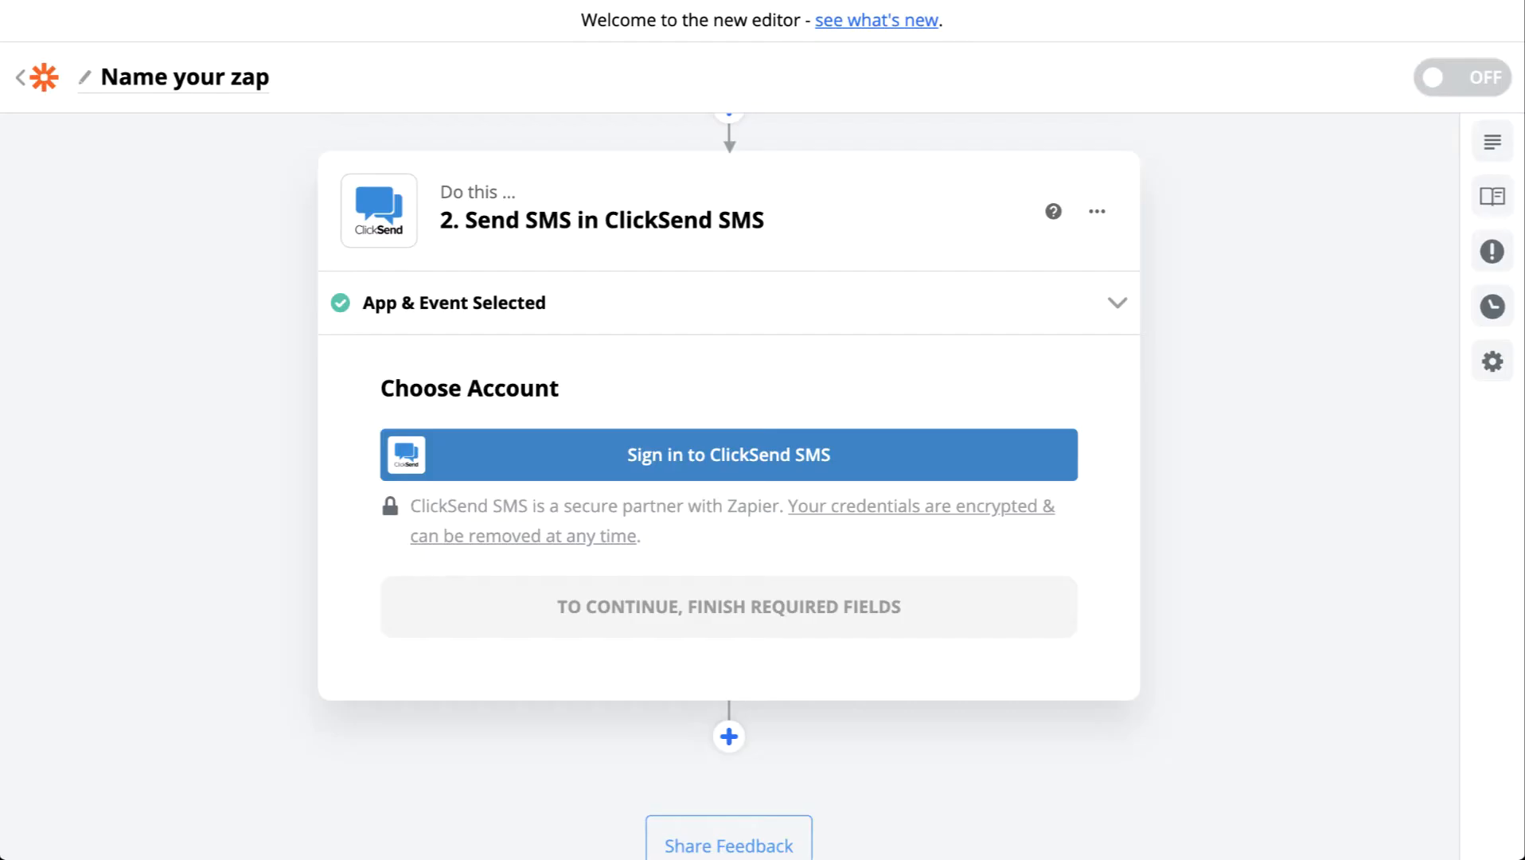
# Step: Connect the ClickSend SMS account to Zapier by entering its API key and allowing access
pyautogui.click(733, 456)
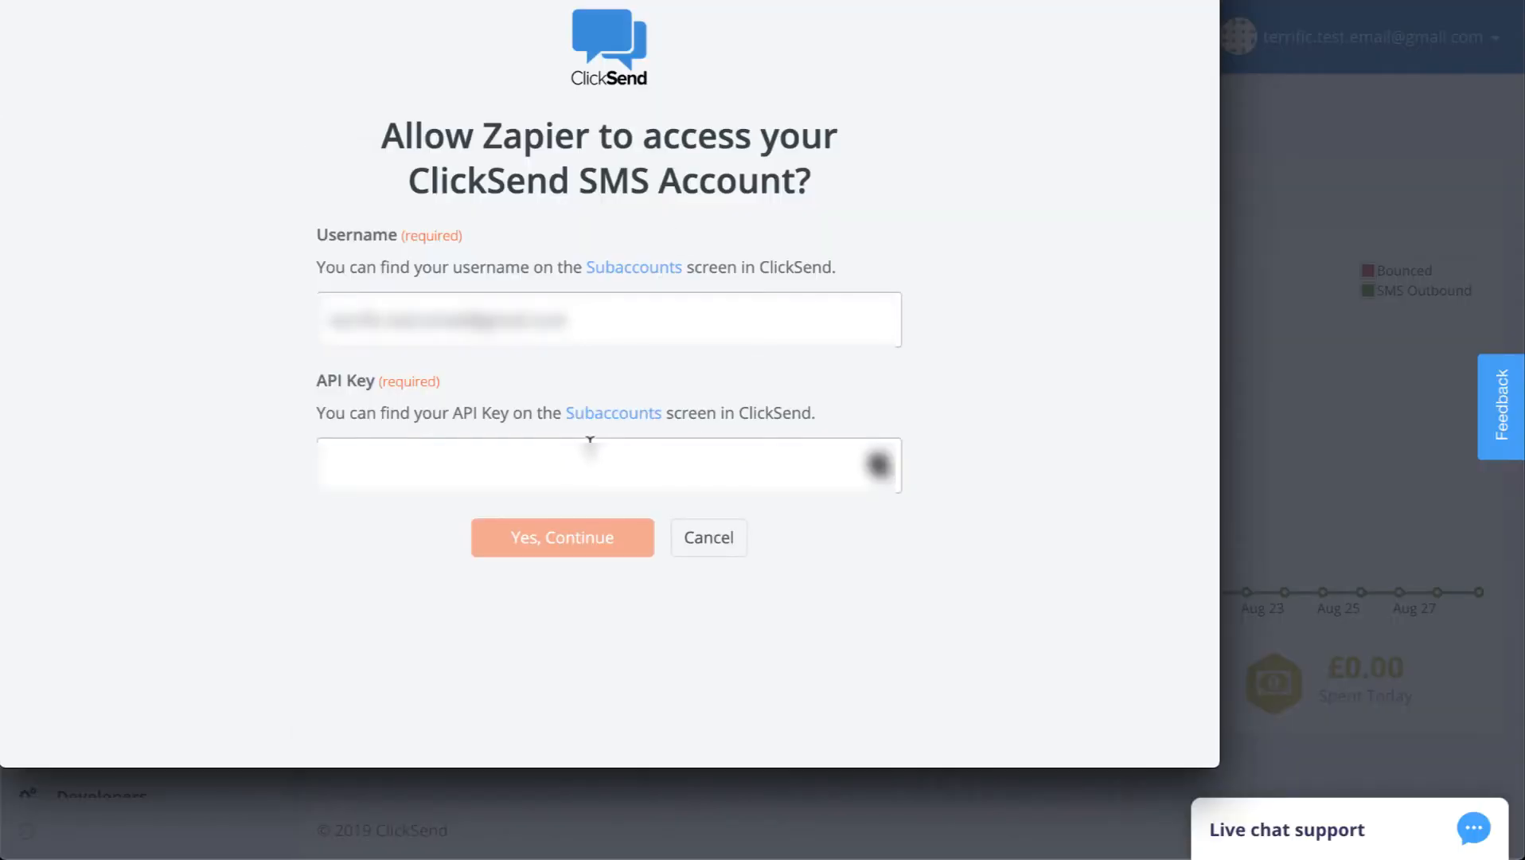
pyautogui.click(589, 444)
pyautogui.press('super+v')
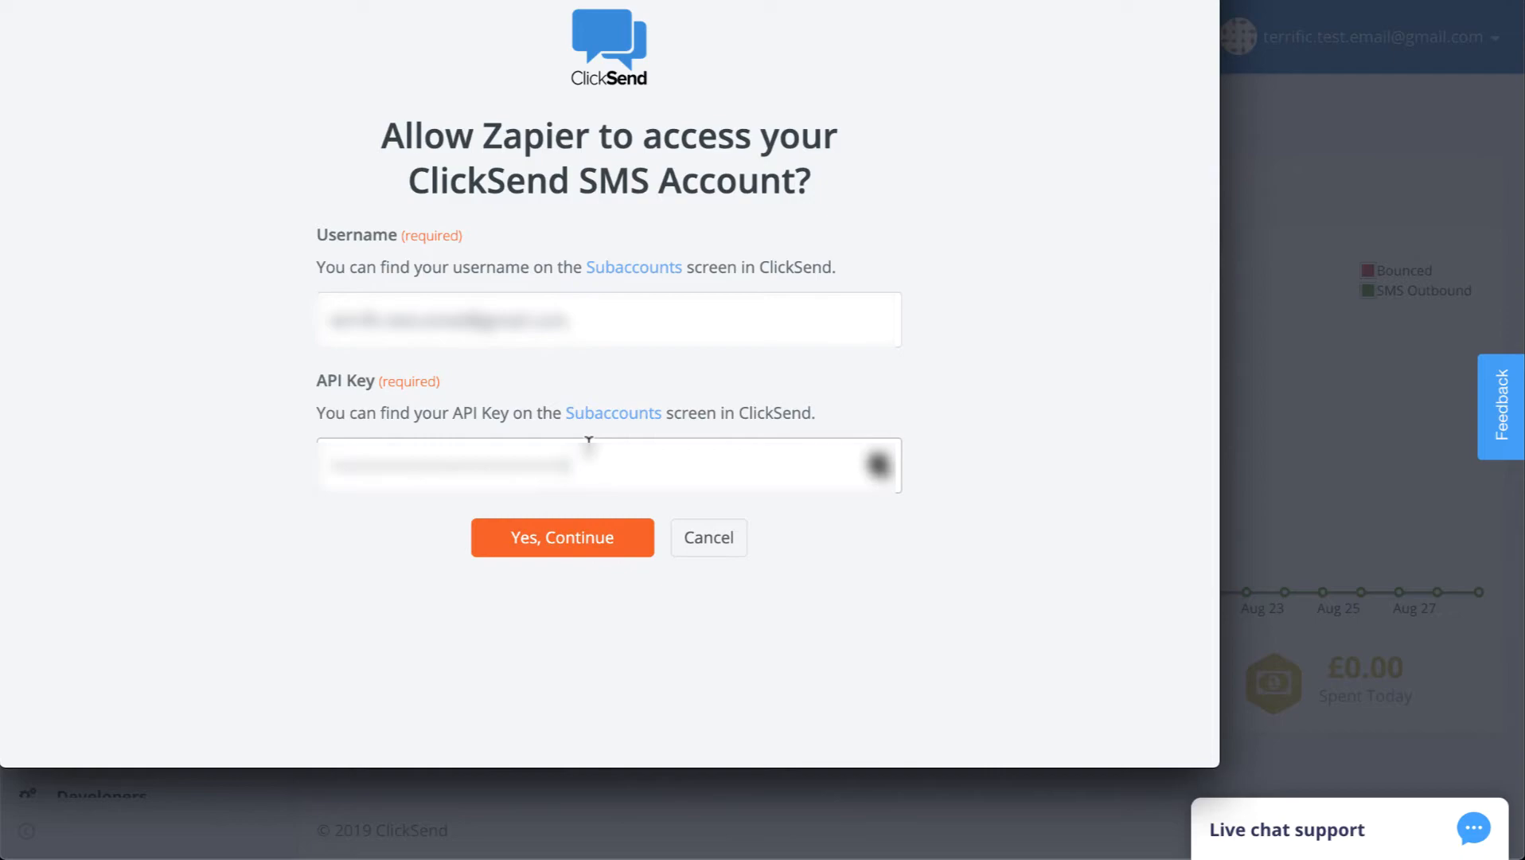
pyautogui.click(585, 547)
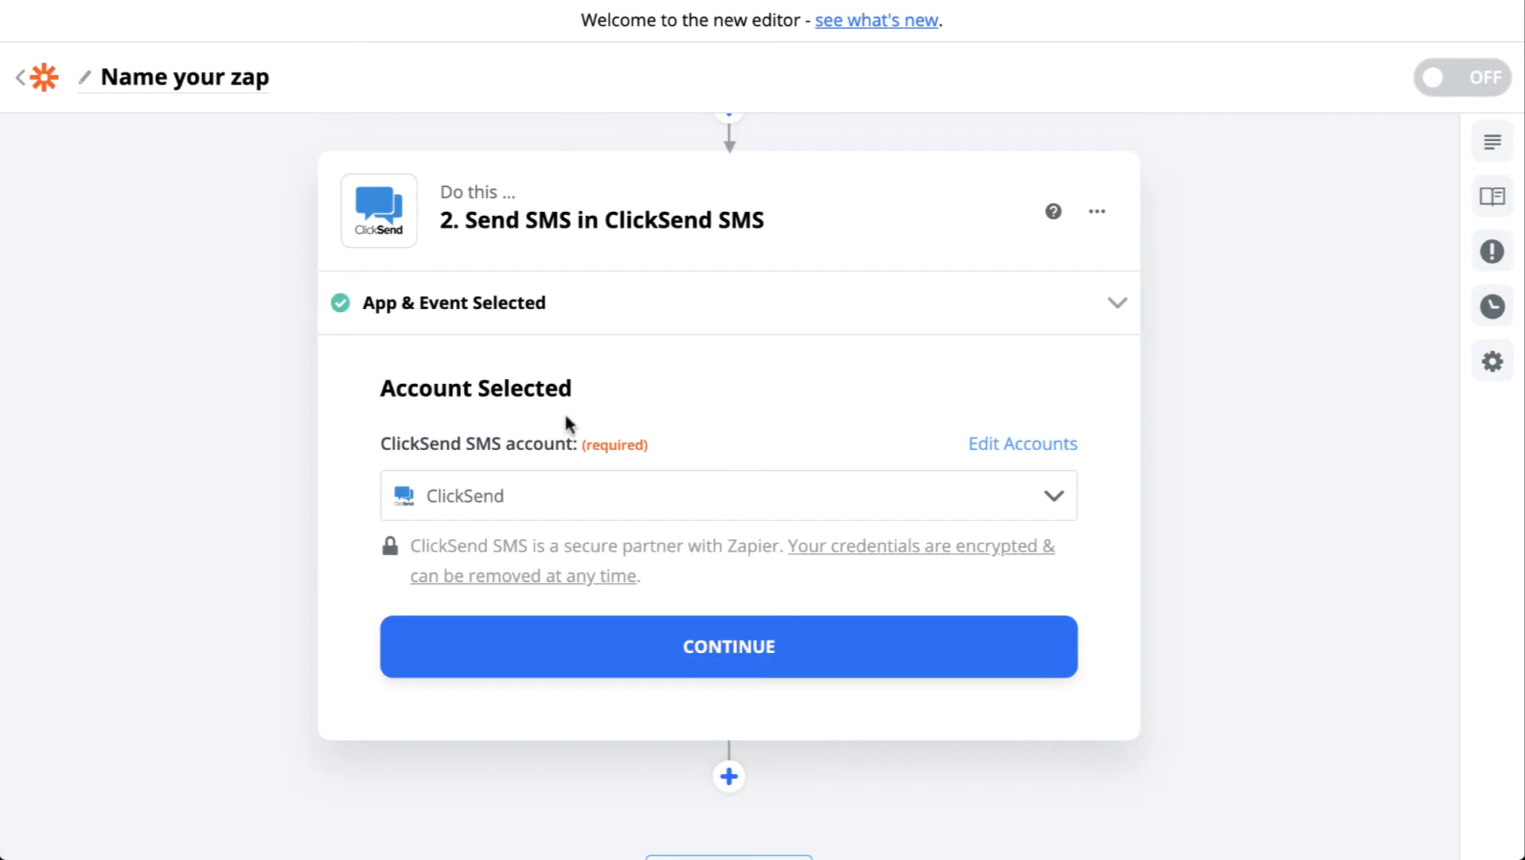
pyautogui.click(779, 649)
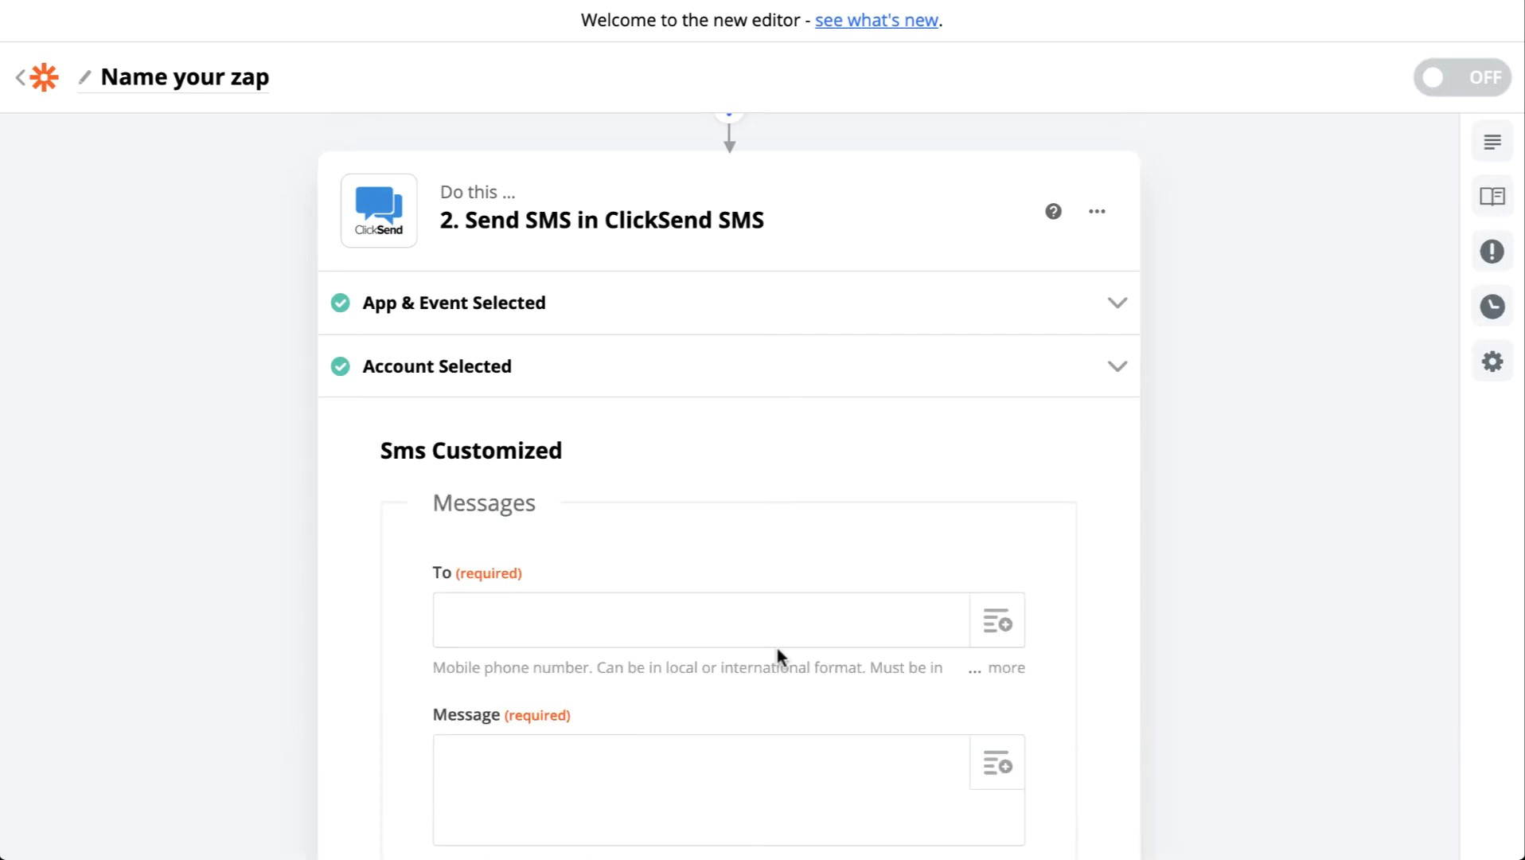
# Step: Map the Send SMS To field to Step 1's Parse Output Phone
pyautogui.scroll(-2, 811, 509)
pyautogui.click(1002, 469)
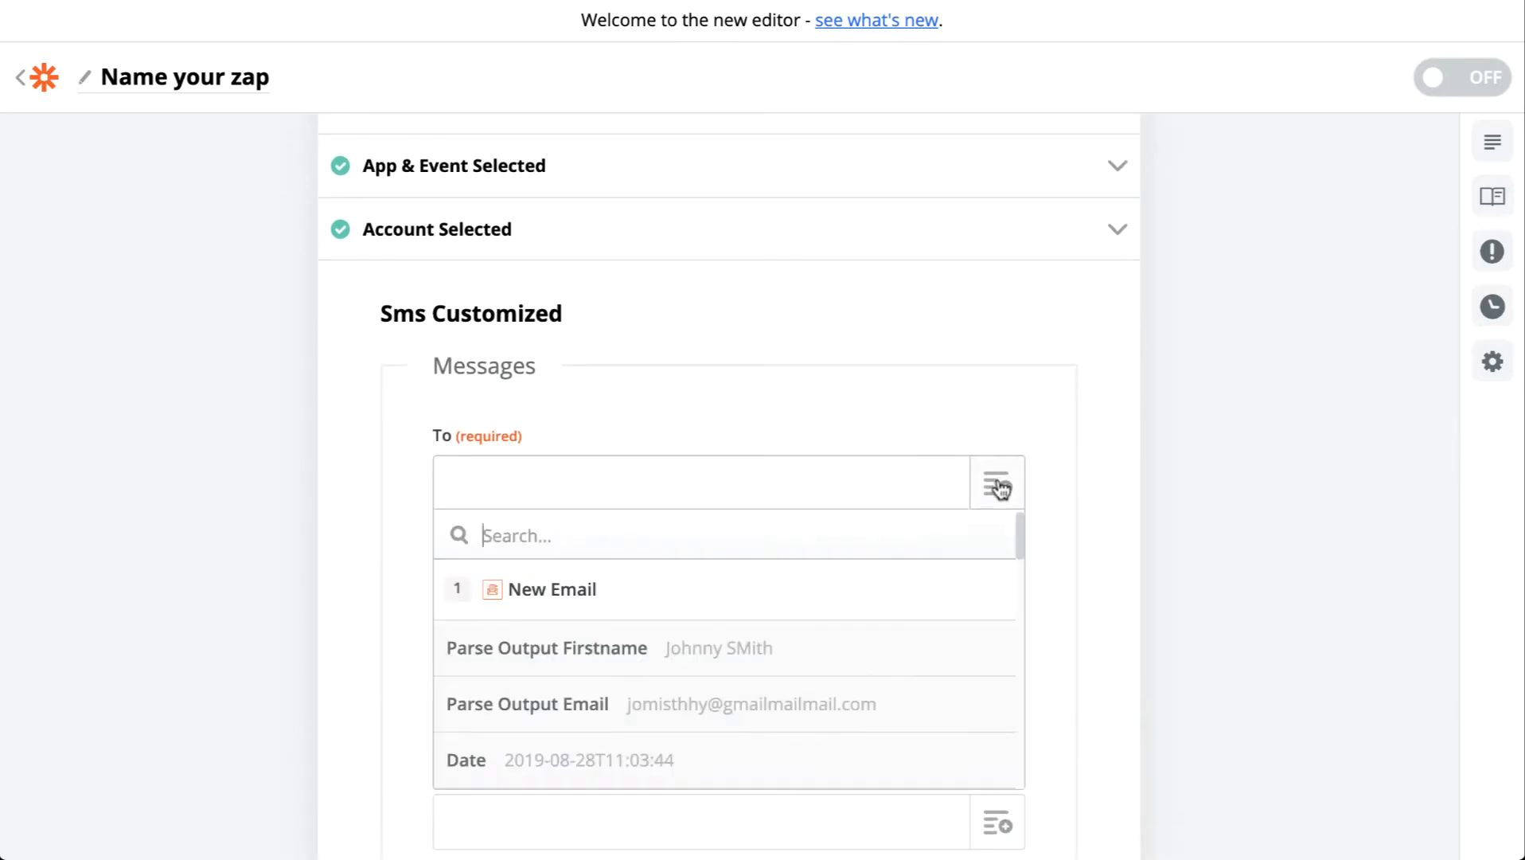
pyautogui.scroll(-2, 616, 455)
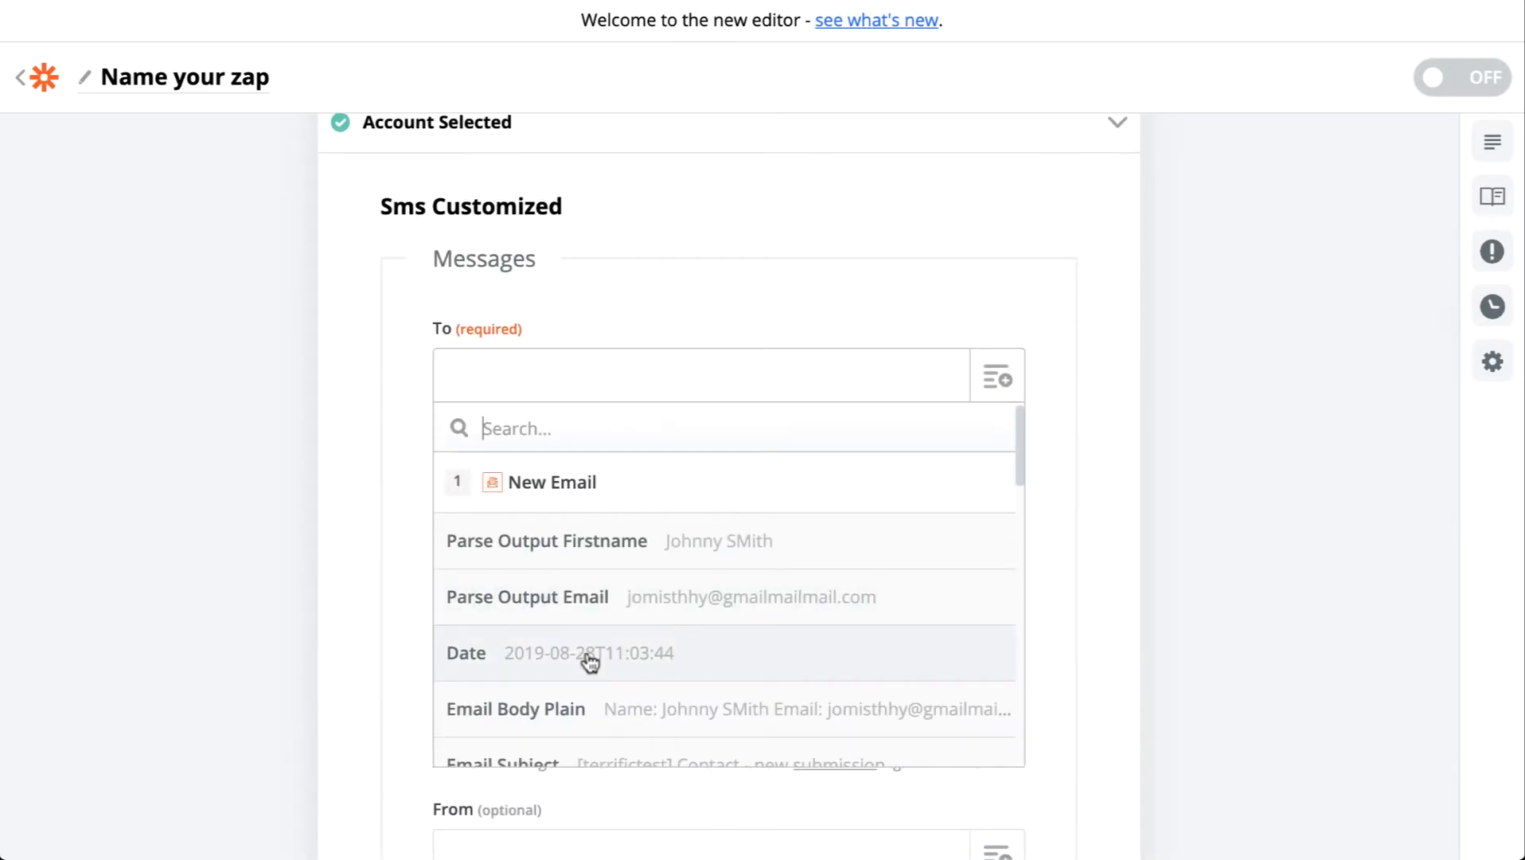
pyautogui.scroll(-3, 593, 660)
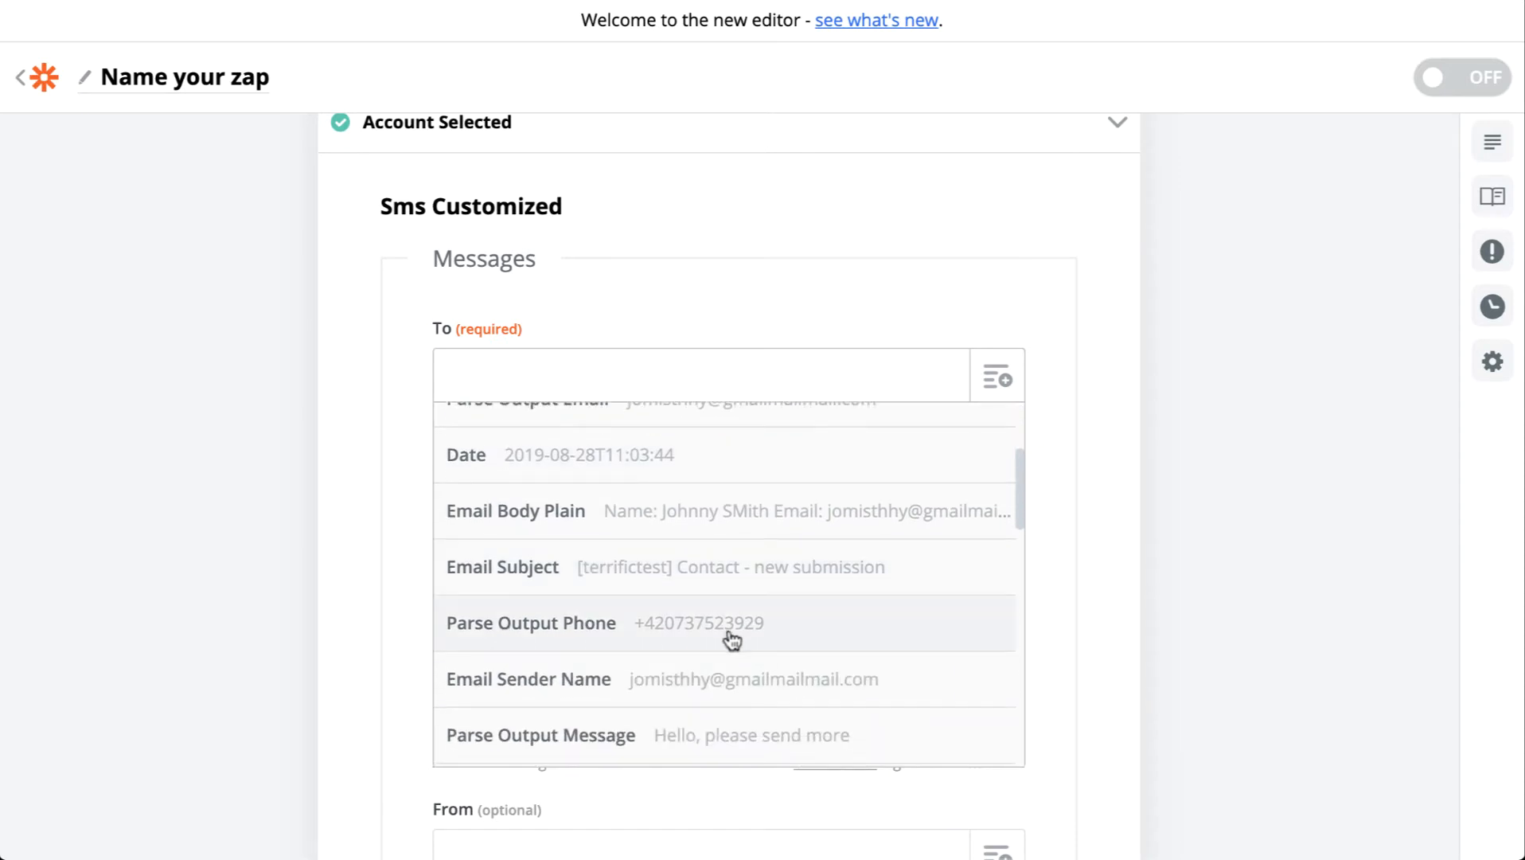
pyautogui.click(725, 637)
pyautogui.scroll(-1, 732, 639)
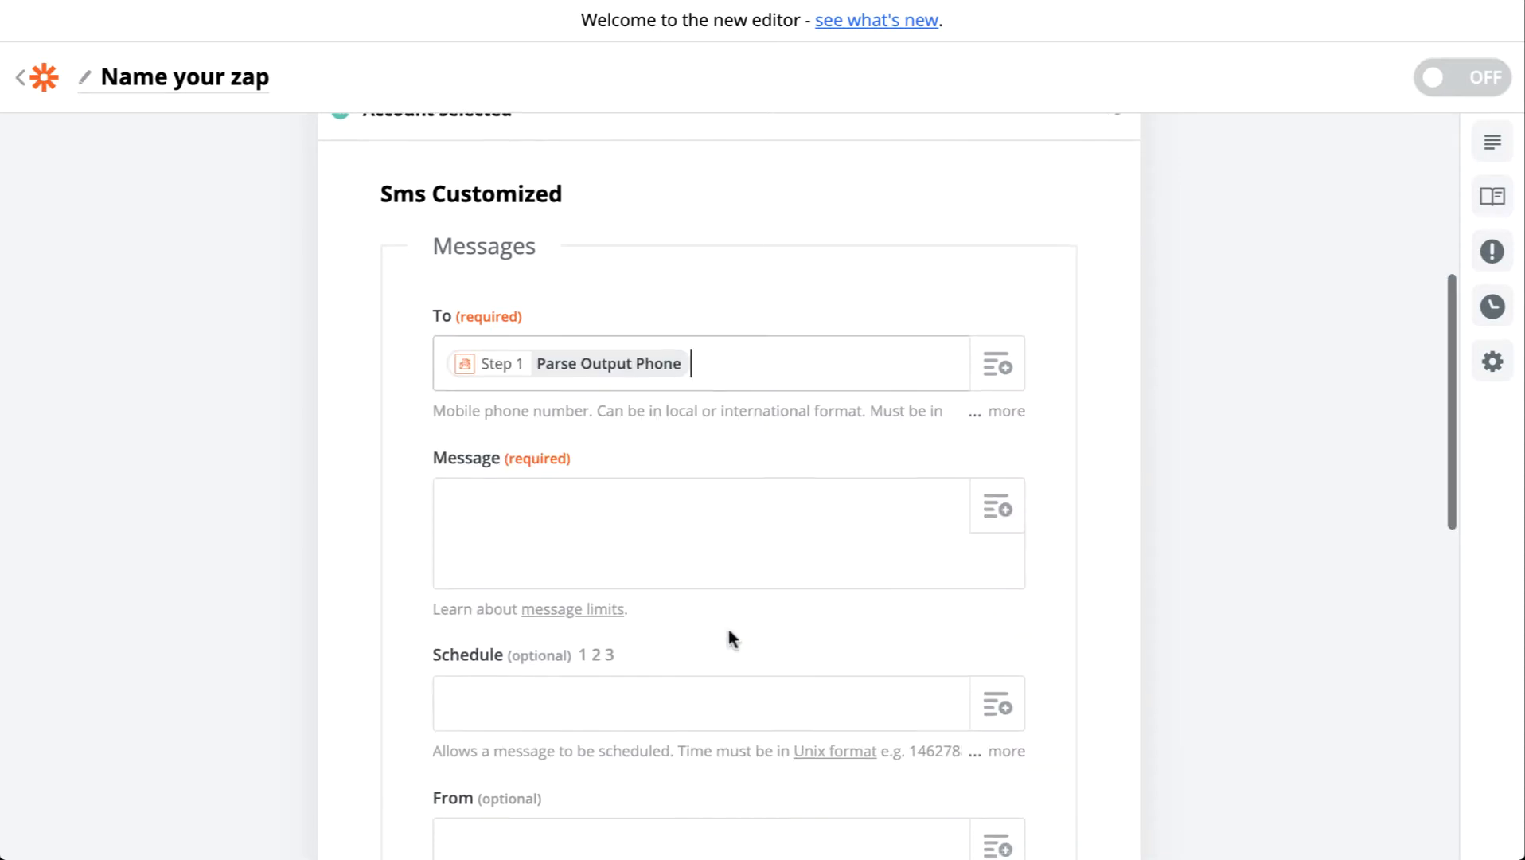
pyautogui.click(688, 506)
pyautogui.write('He')
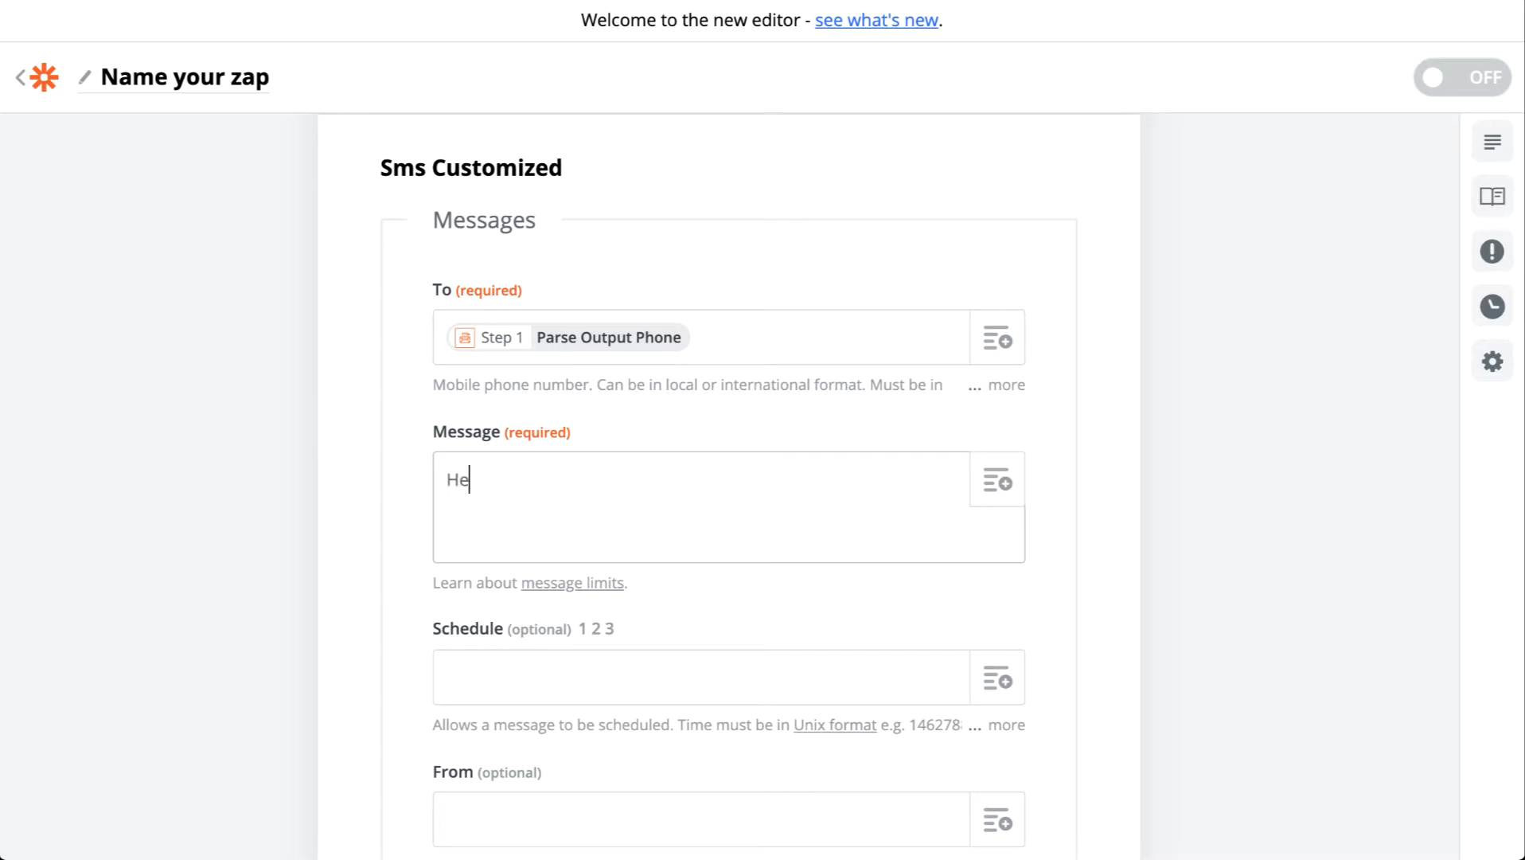
pyautogui.write('llo, thanks for your ')
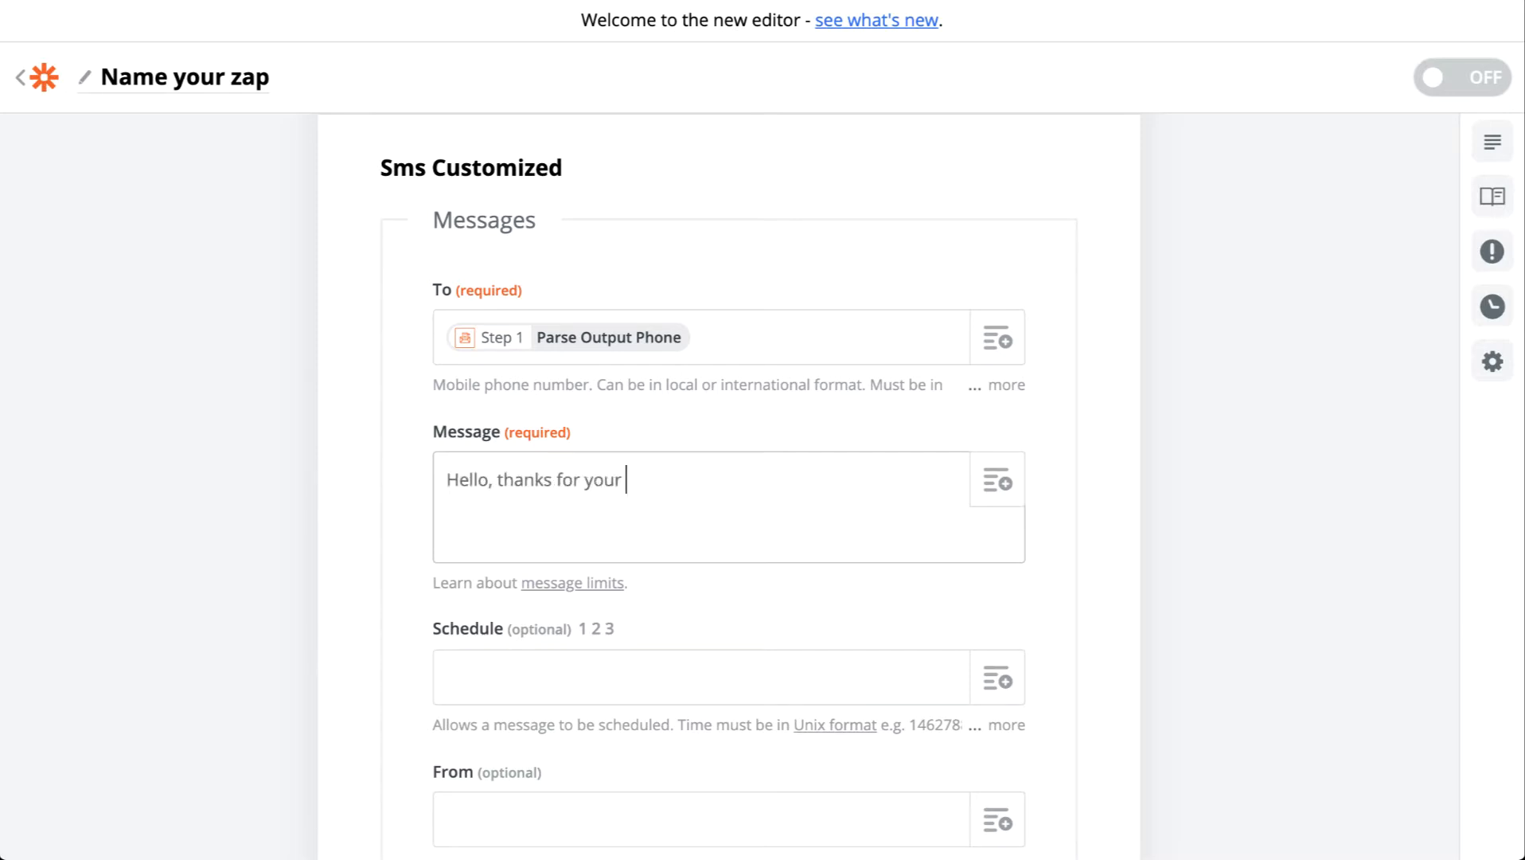
pyautogui.write('message on')
pyautogui.moveTo(503, 478); pyautogui.dragTo(411, 481)
pyautogui.write('T')
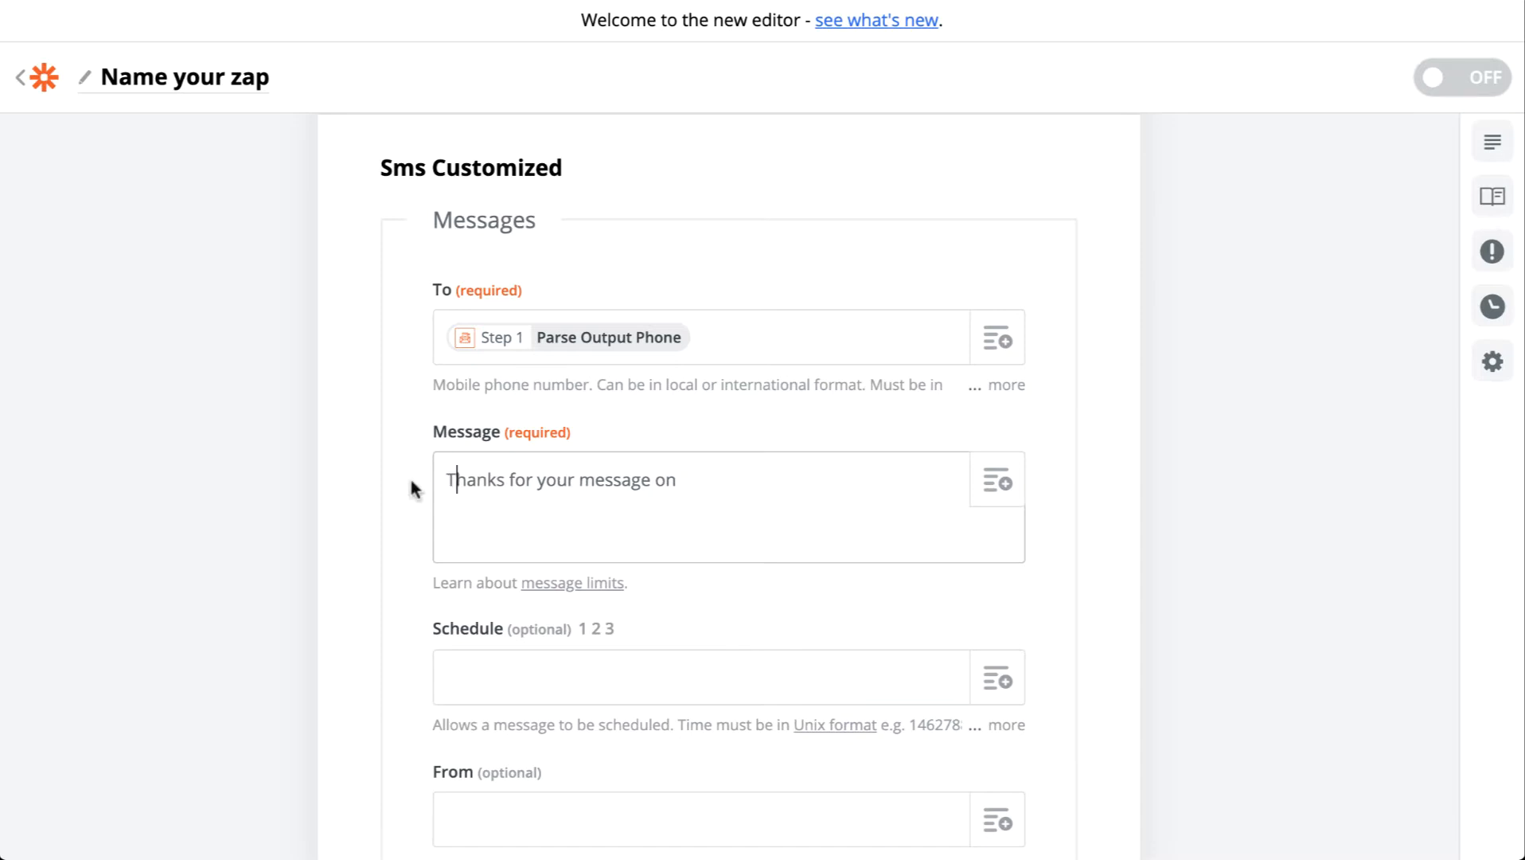
pyautogui.click(770, 478)
pyautogui.write('our Terrific websit')
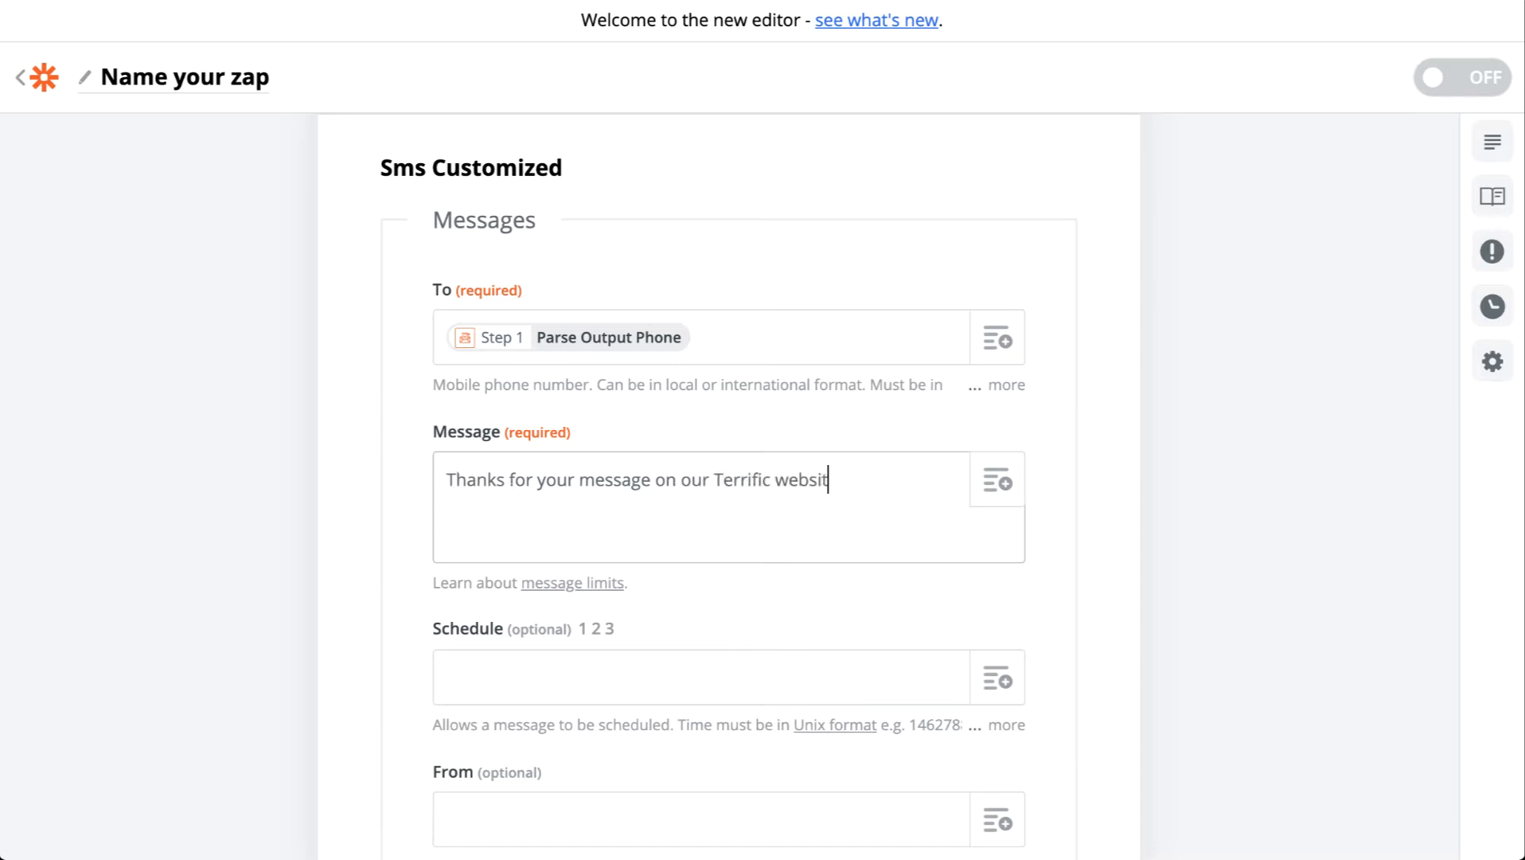
pyautogui.write("e. We're going to get in touch ")
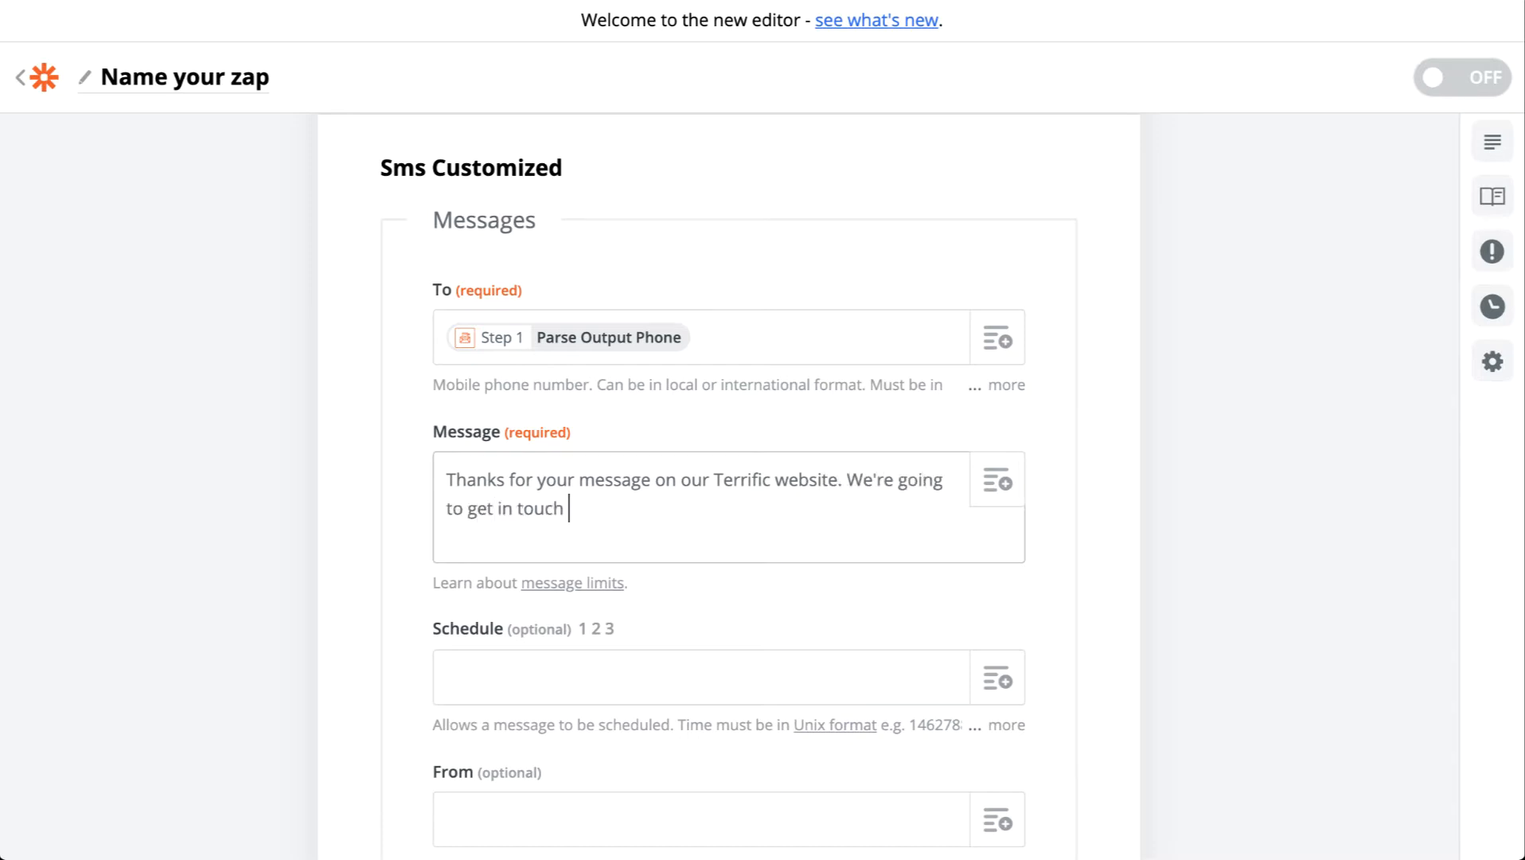
pyautogui.write('shes')
pyautogui.press('BackSpace')
pyautogui.press('BackSpace')
pyautogui.write('ortly to follow-')
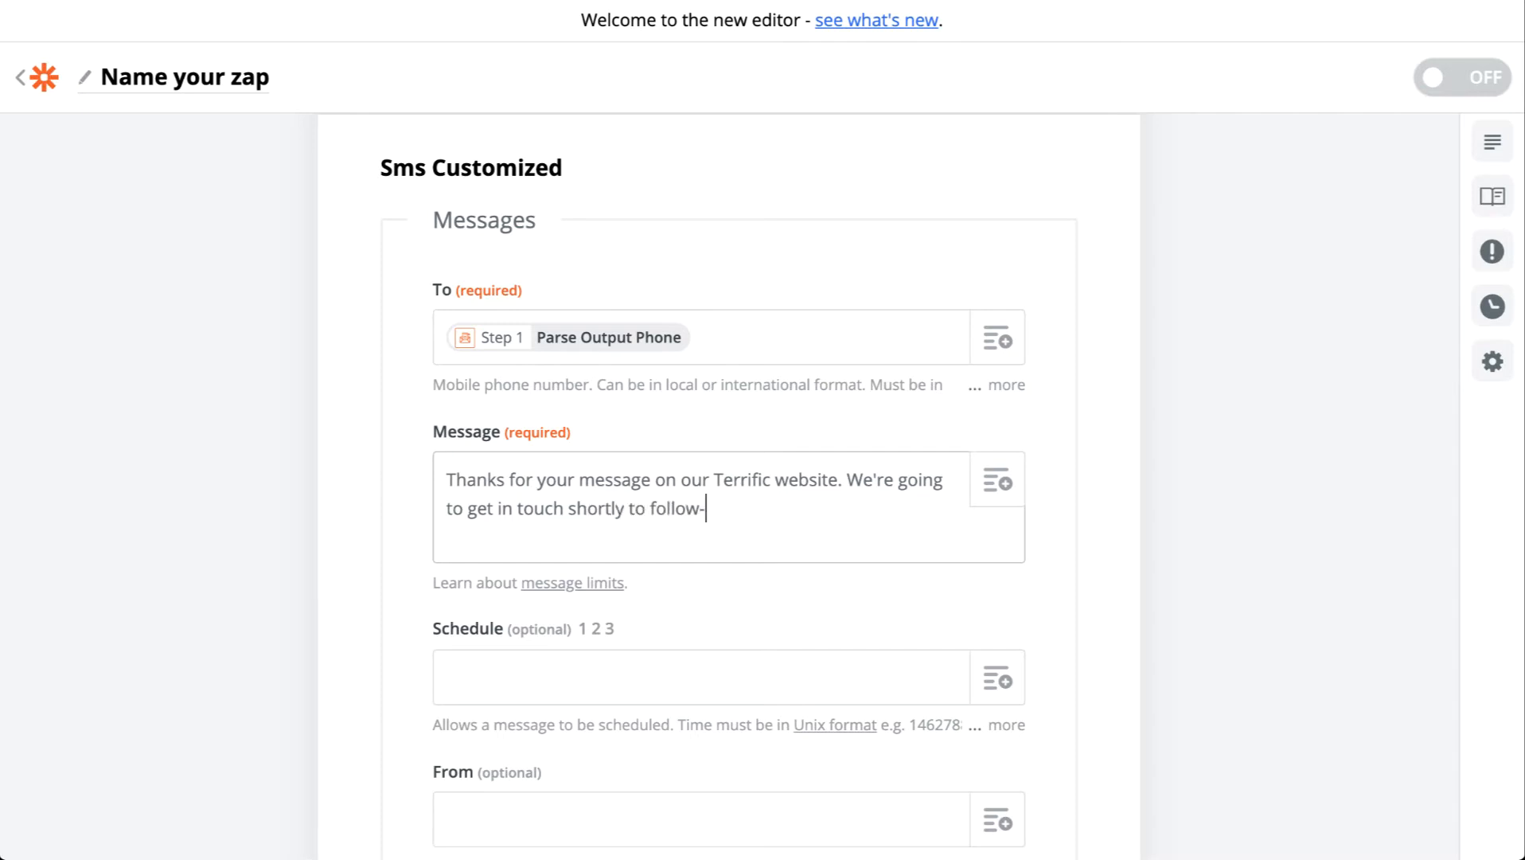
pyautogui.write('up. Feel free to vie')
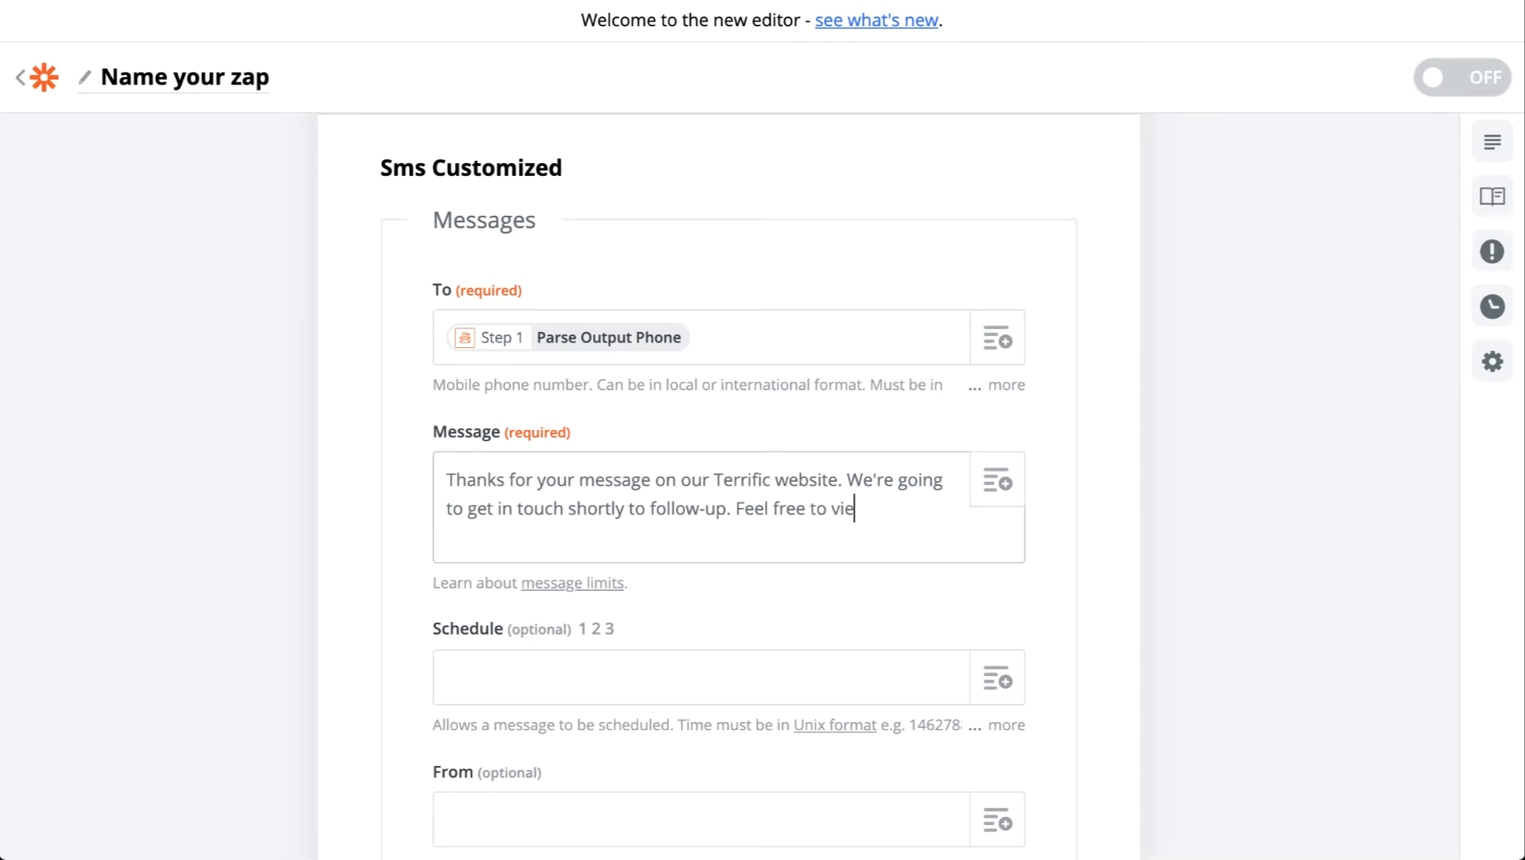
pyautogui.write('w our')
pyautogui.write(' special ')
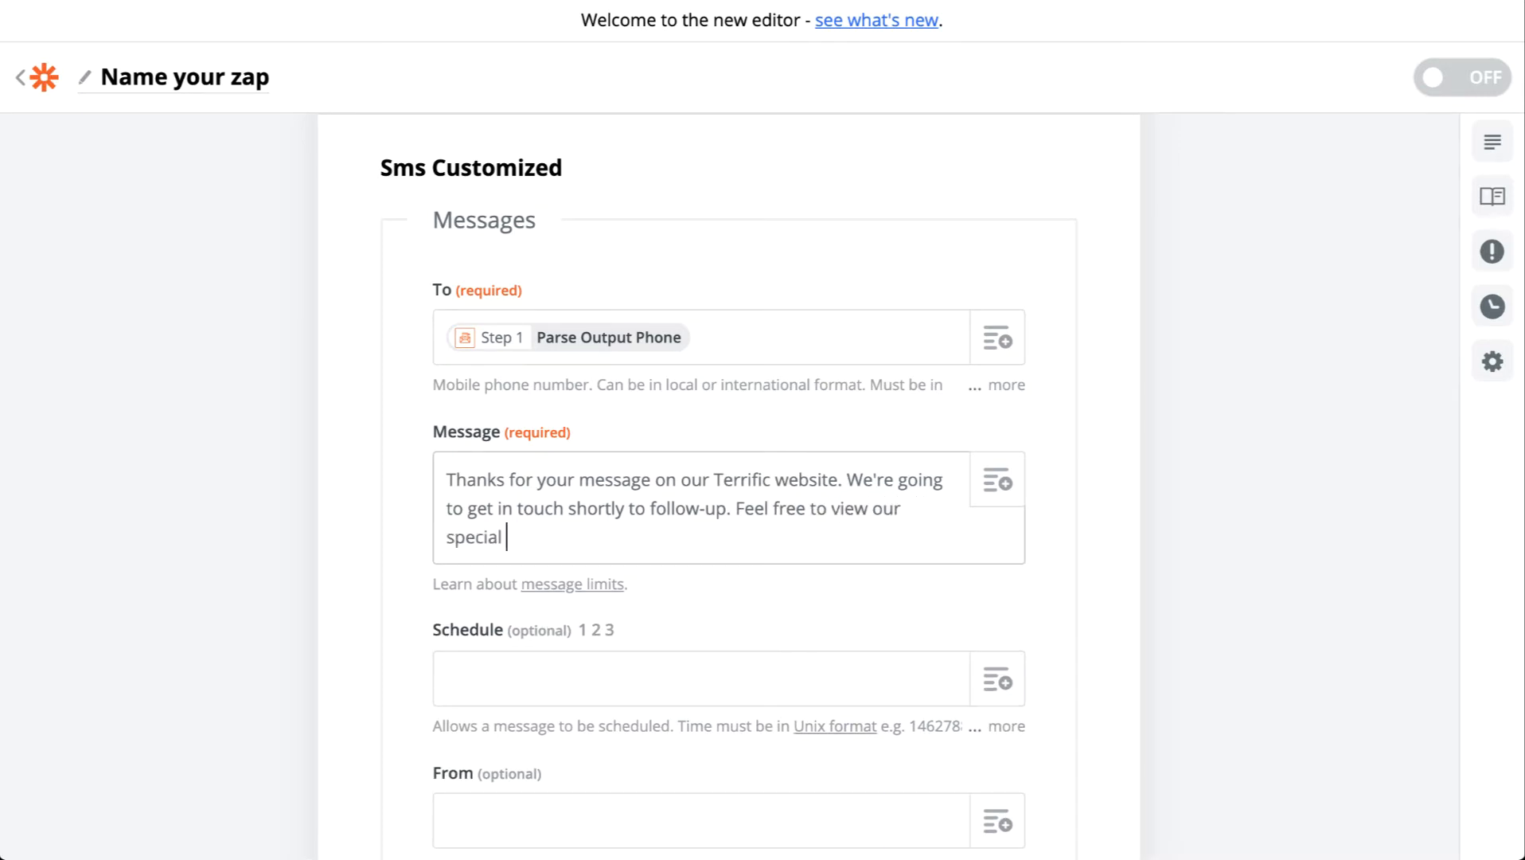
pyautogui.write('offers http://shorturl.com')
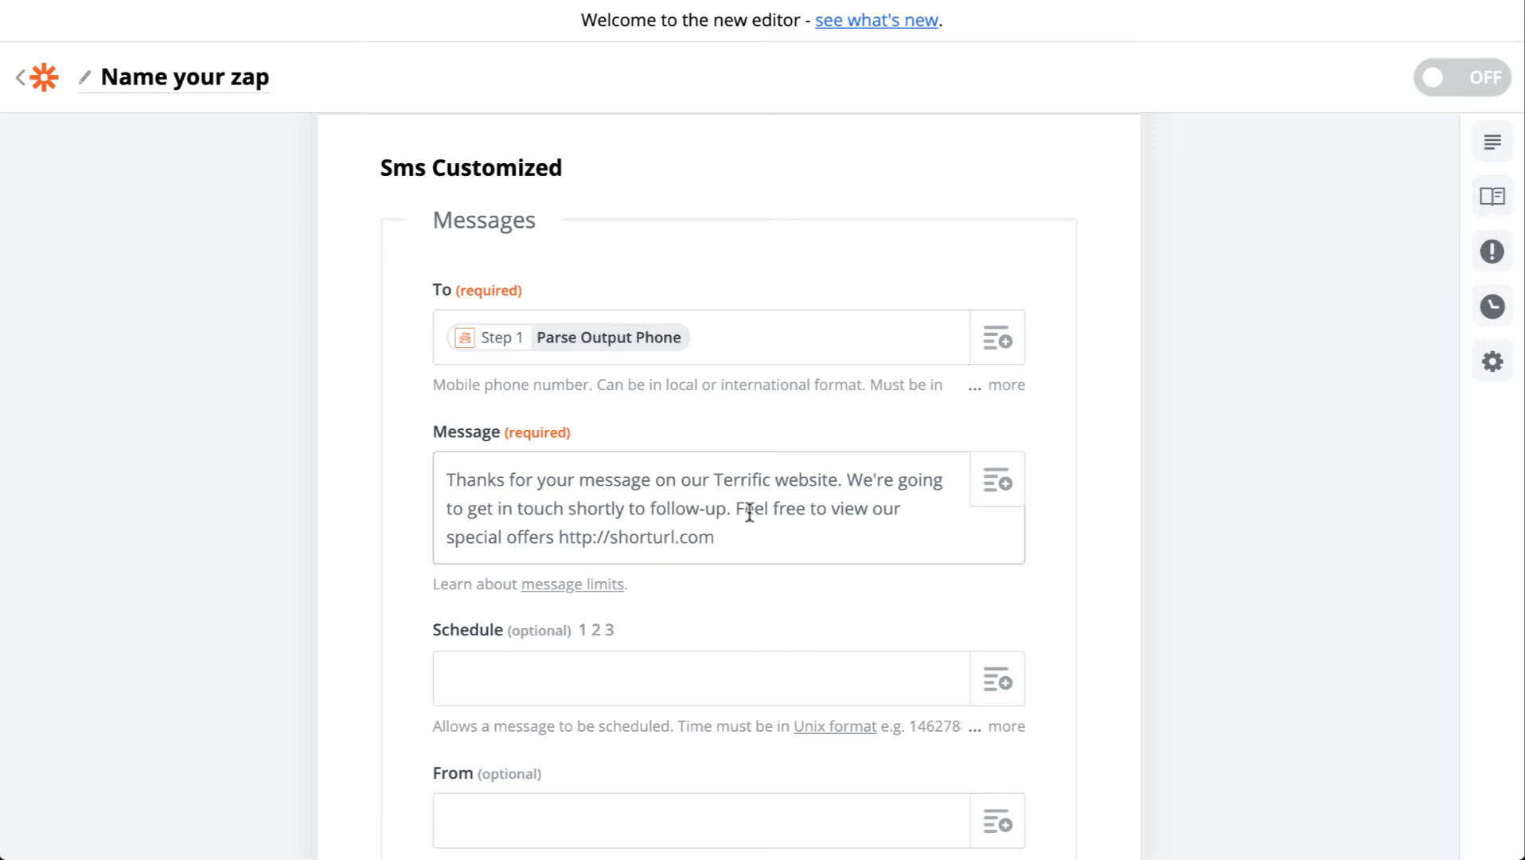
pyautogui.scroll(-1, 749, 510)
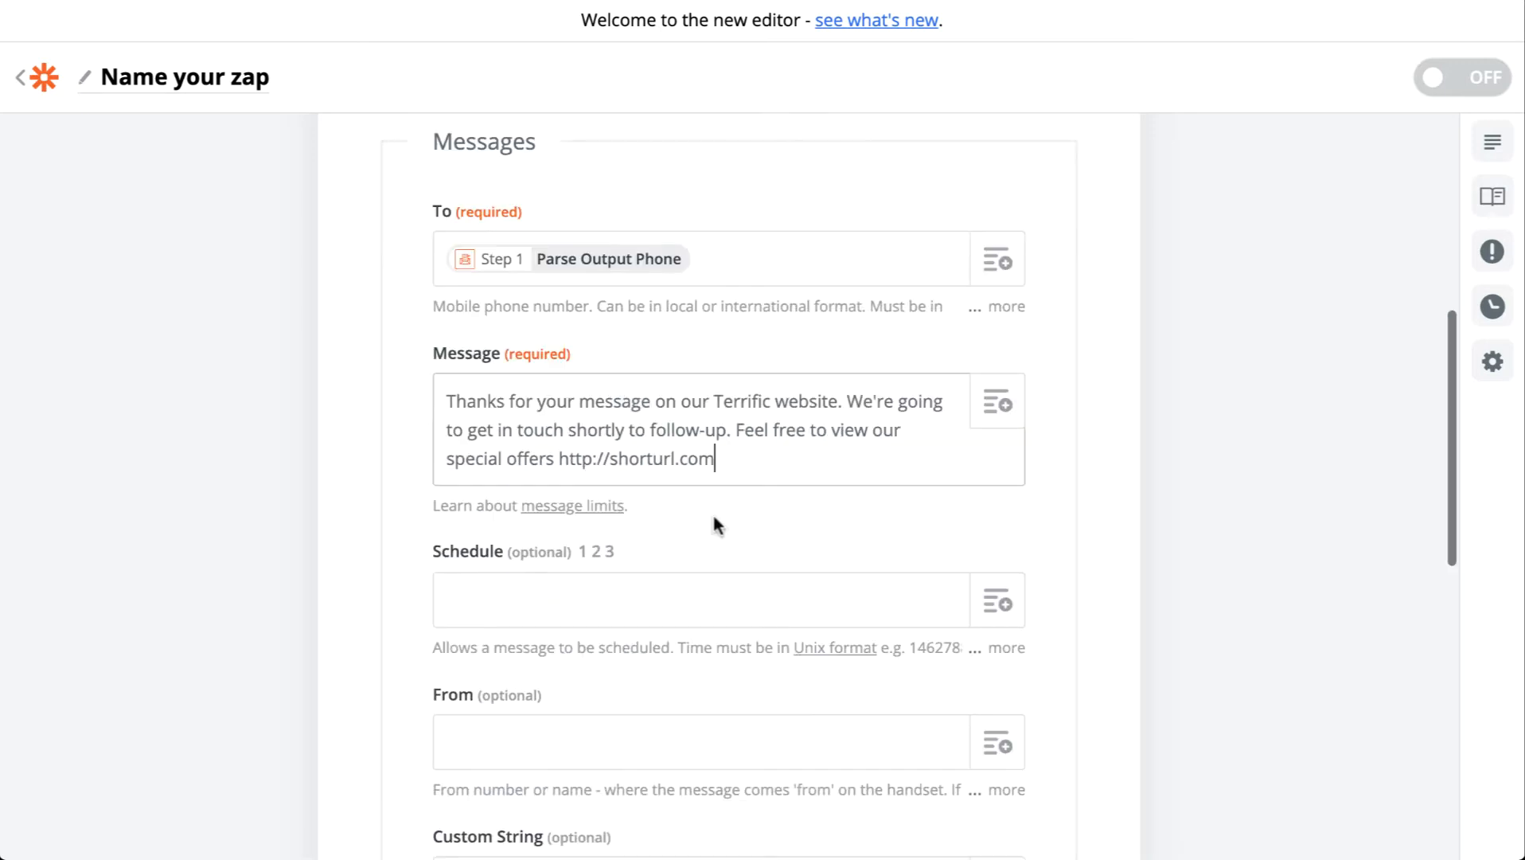
# Step: Save the ClickSend SMS settings and send a test SMS to the parsed phone number
pyautogui.click(637, 586)
pyautogui.scroll(-2, 643, 478)
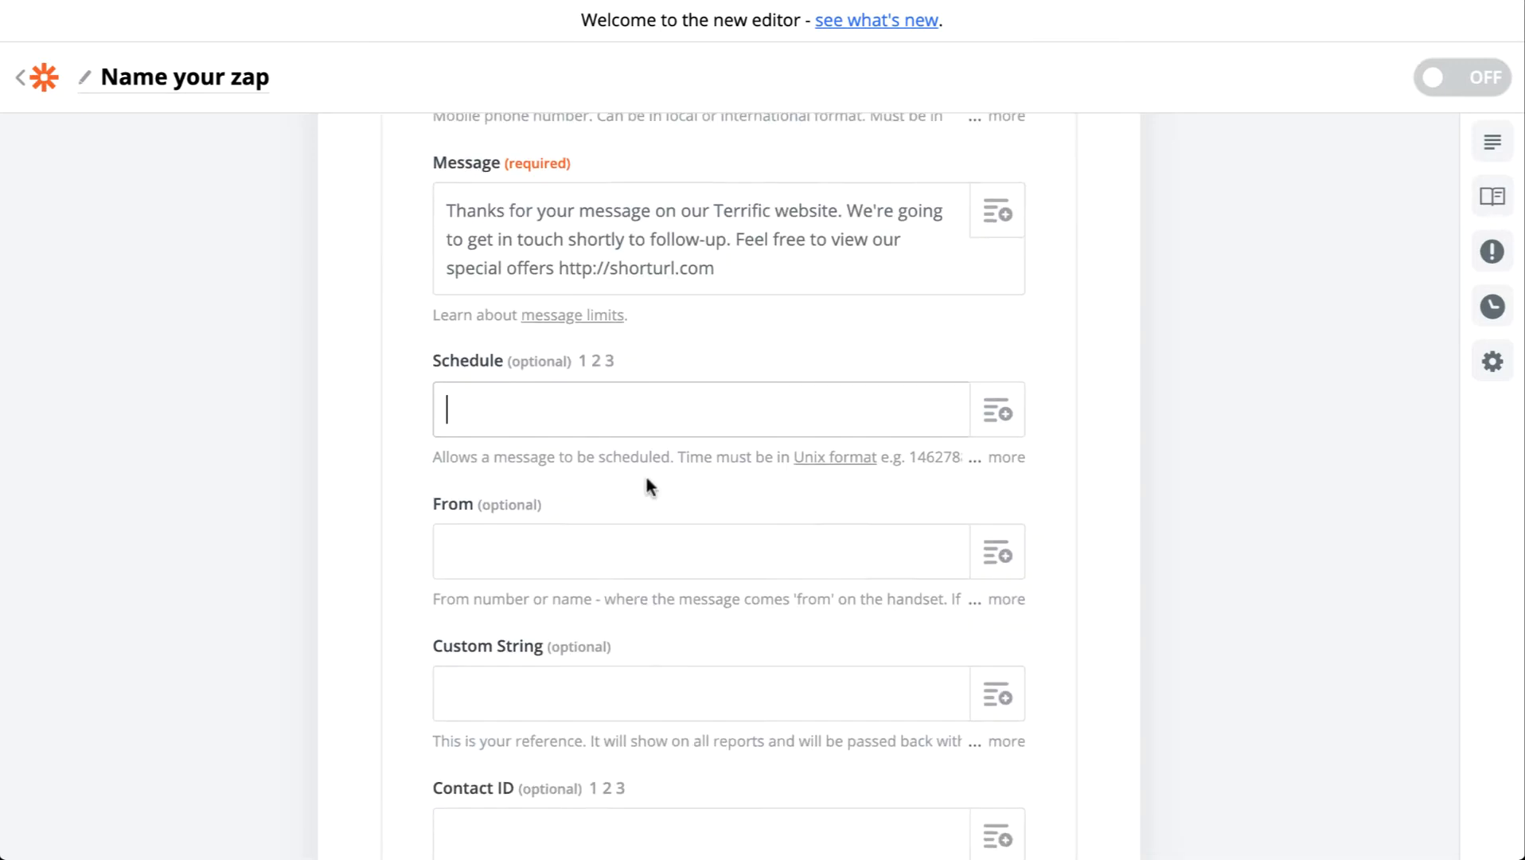
pyautogui.scroll(-2, 645, 472)
pyautogui.click(654, 410)
pyautogui.scroll(-3, 689, 549)
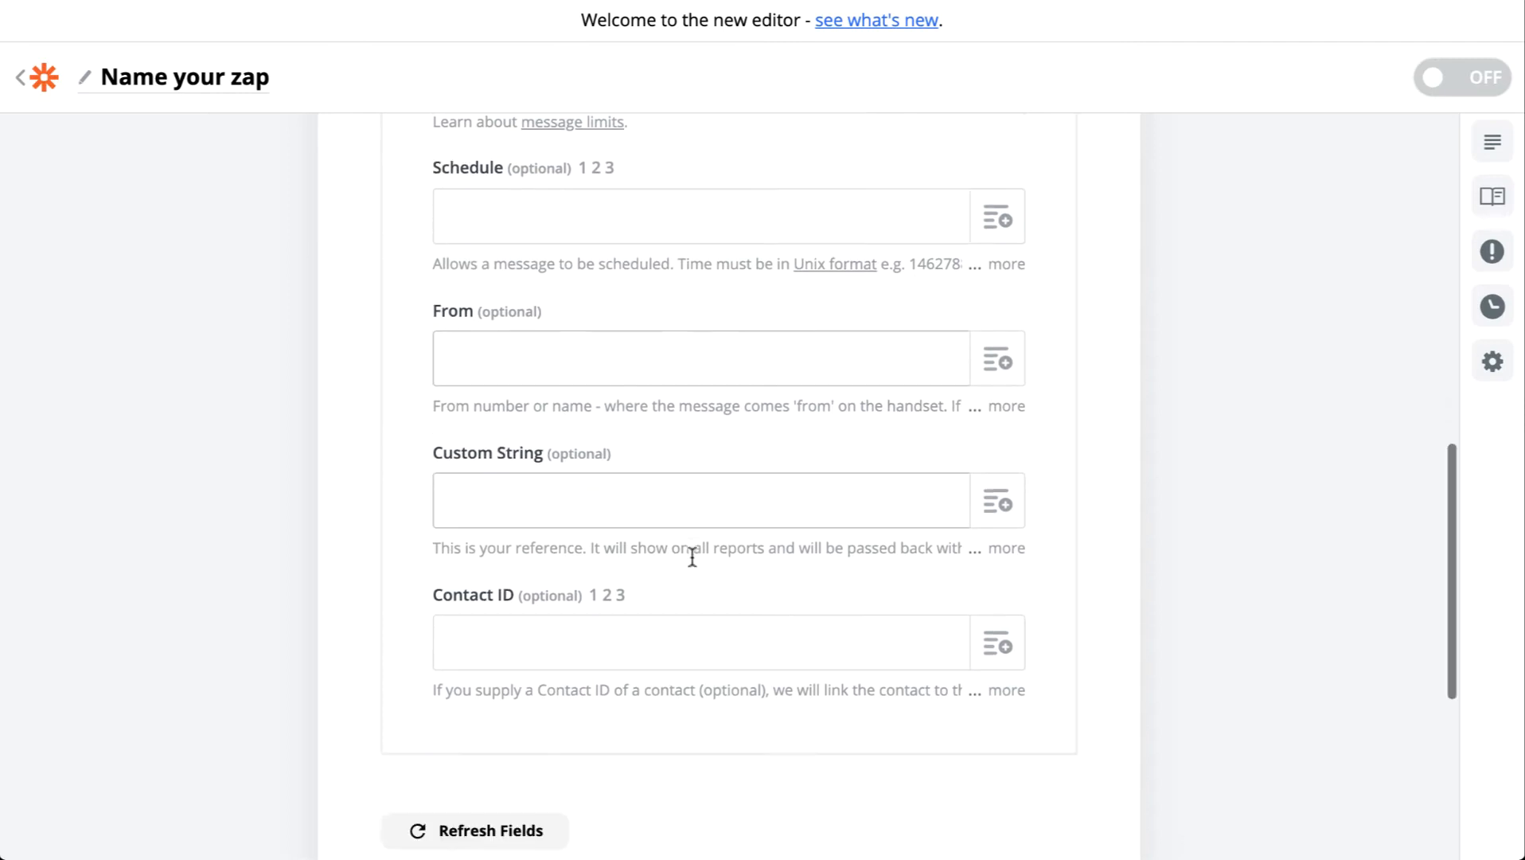
pyautogui.click(726, 707)
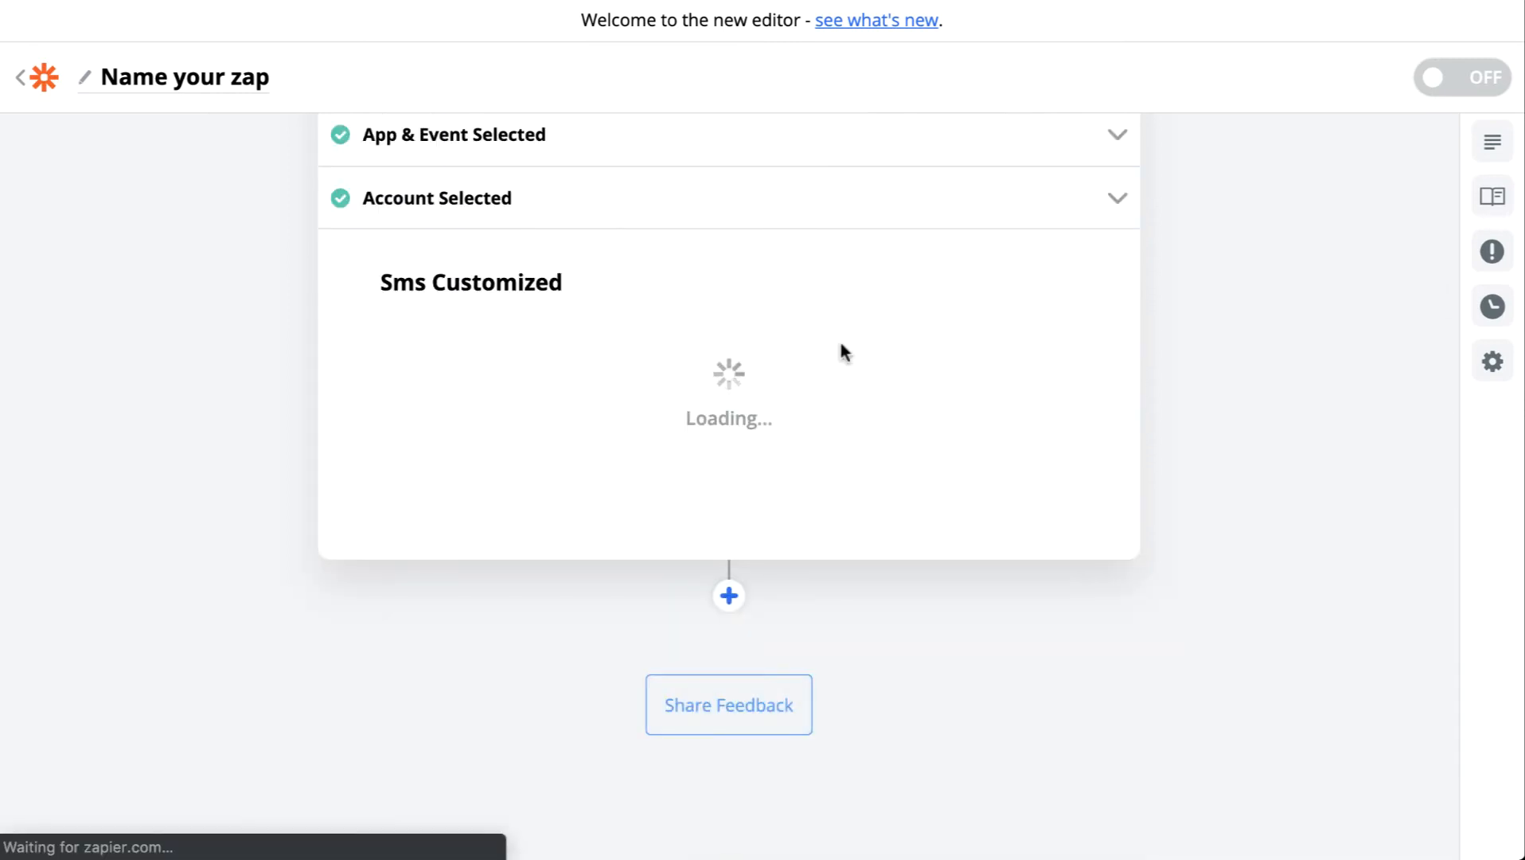
pyautogui.click(902, 469)
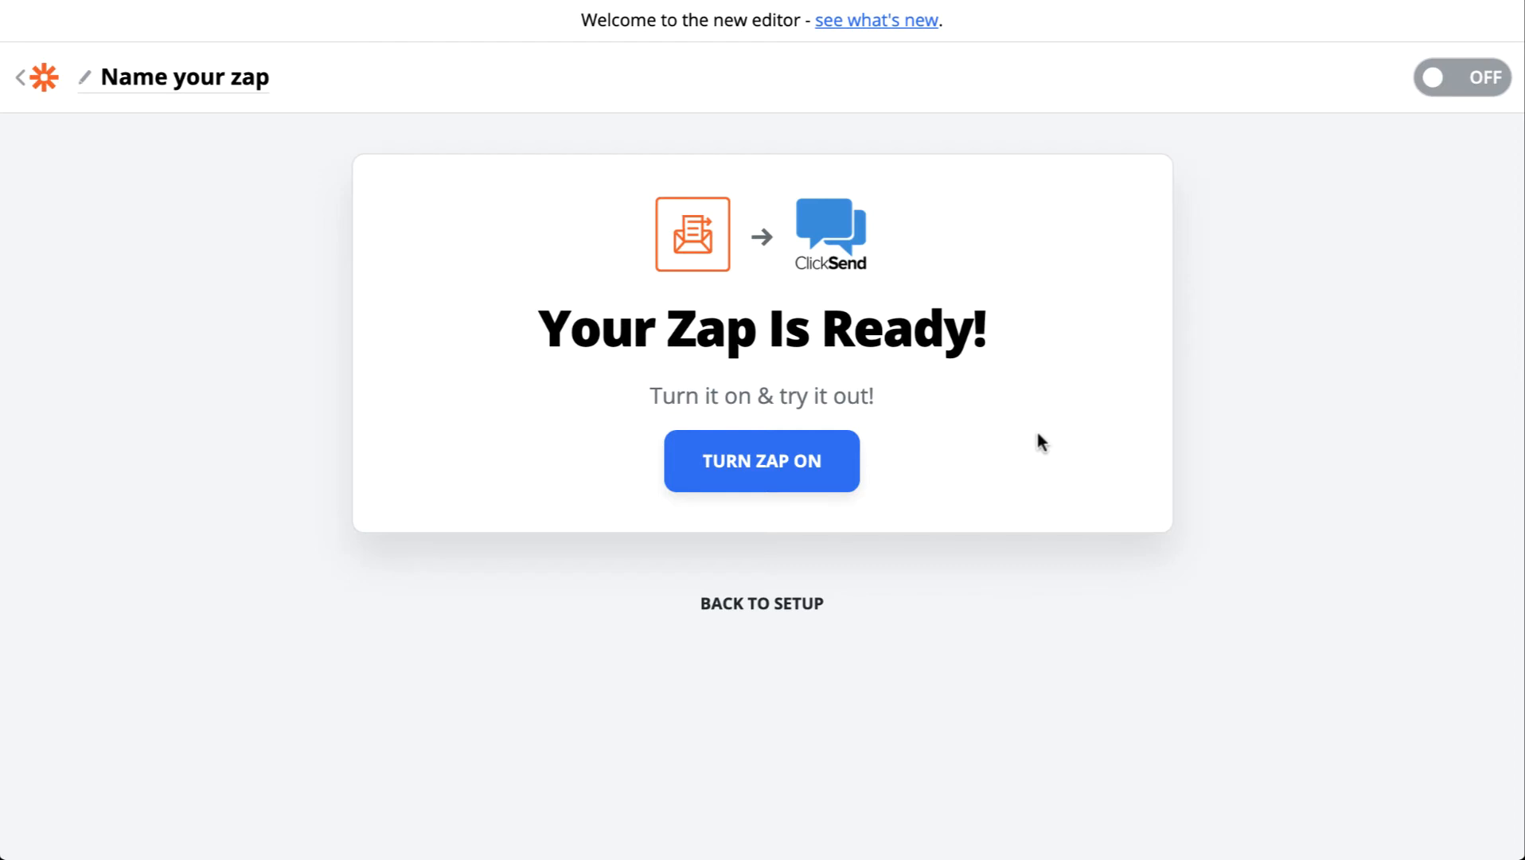
pyautogui.click(224, 73)
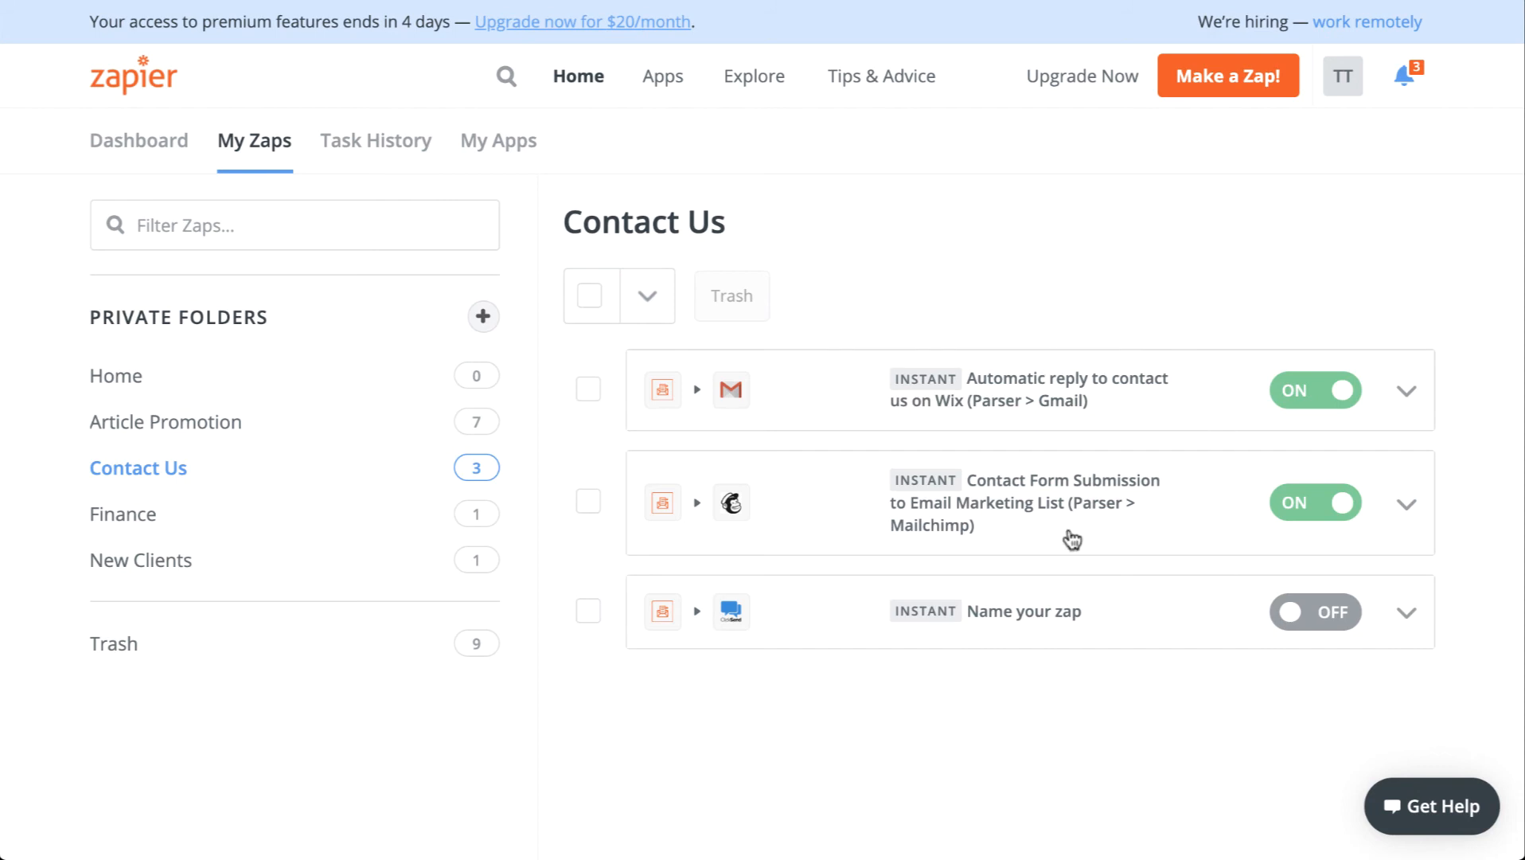
pyautogui.click(1405, 505)
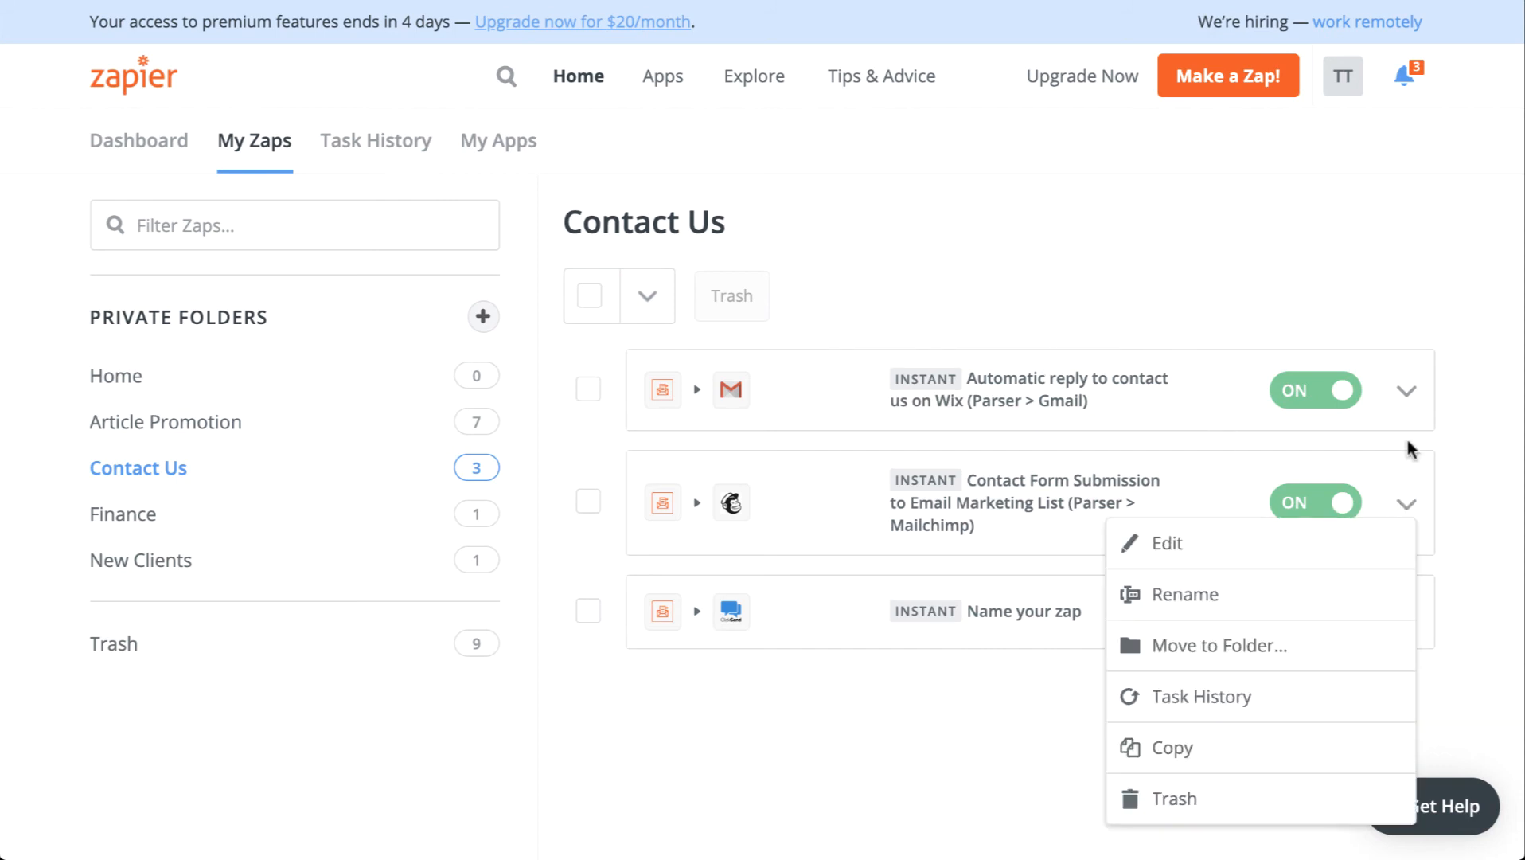
pyautogui.click(1406, 392)
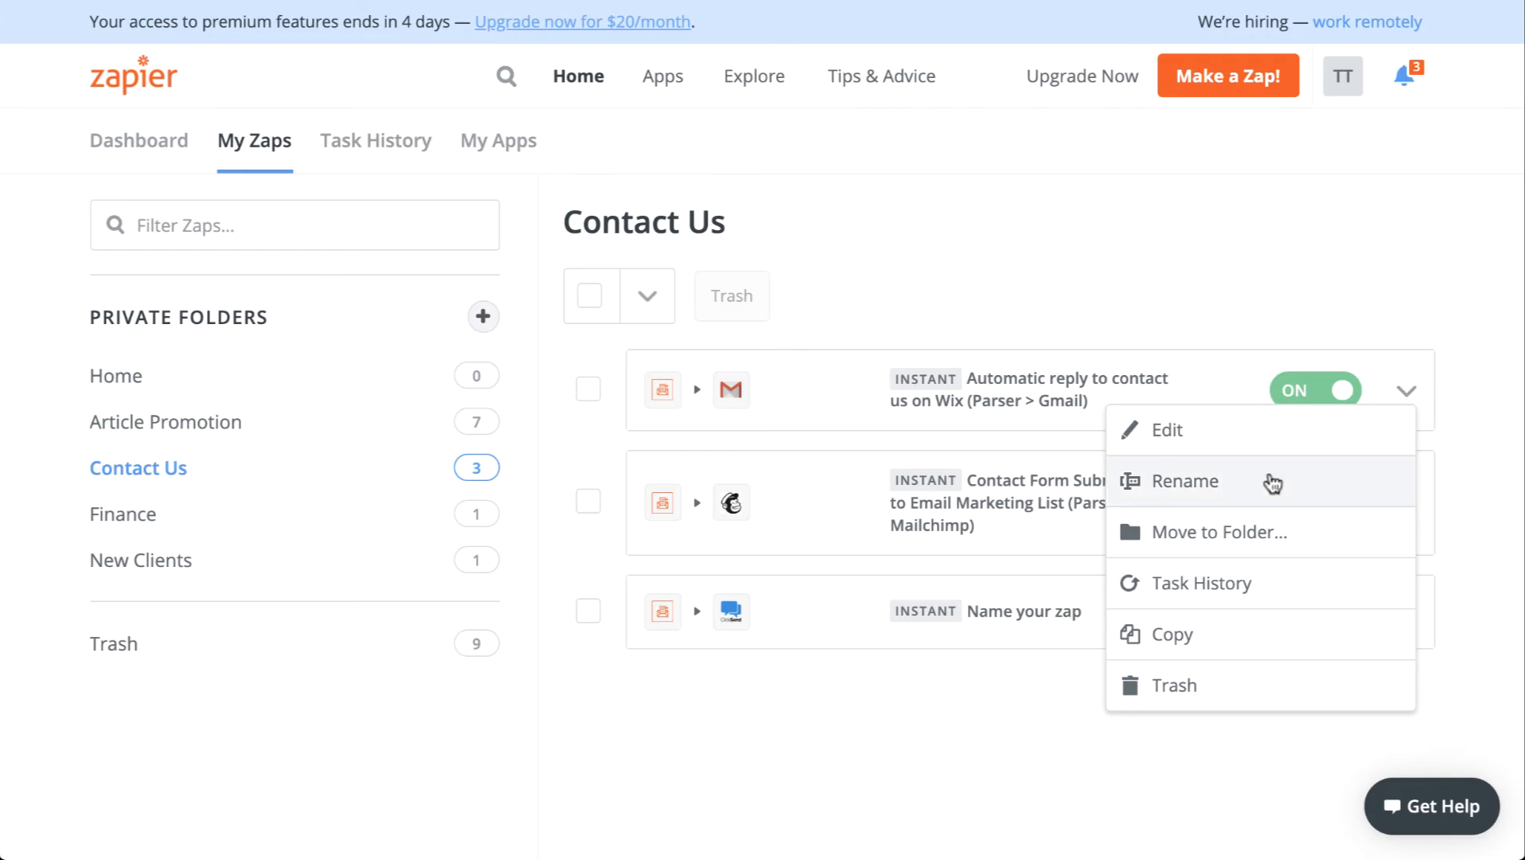
pyautogui.click(1269, 482)
pyautogui.hotkey('ctrl', 'c')
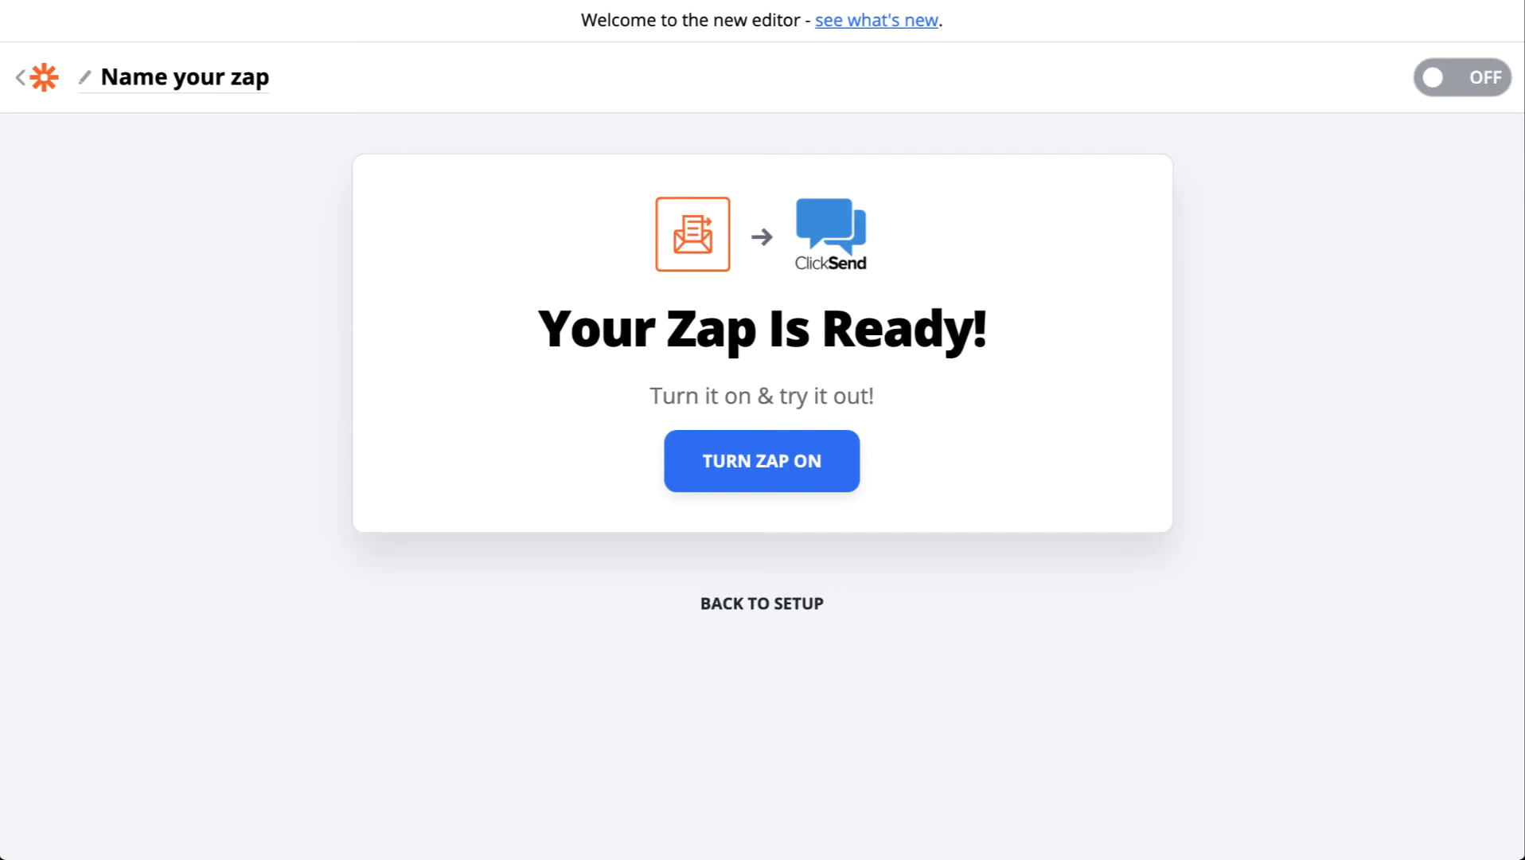
# Step: Rename the copied Gmail Zap name to 'Automatic SMS reply to contact us on Wix (Parser > ClickSend)', then switch it on
pyautogui.click(231, 80)
pyautogui.hotkey('ctrl', 'v')
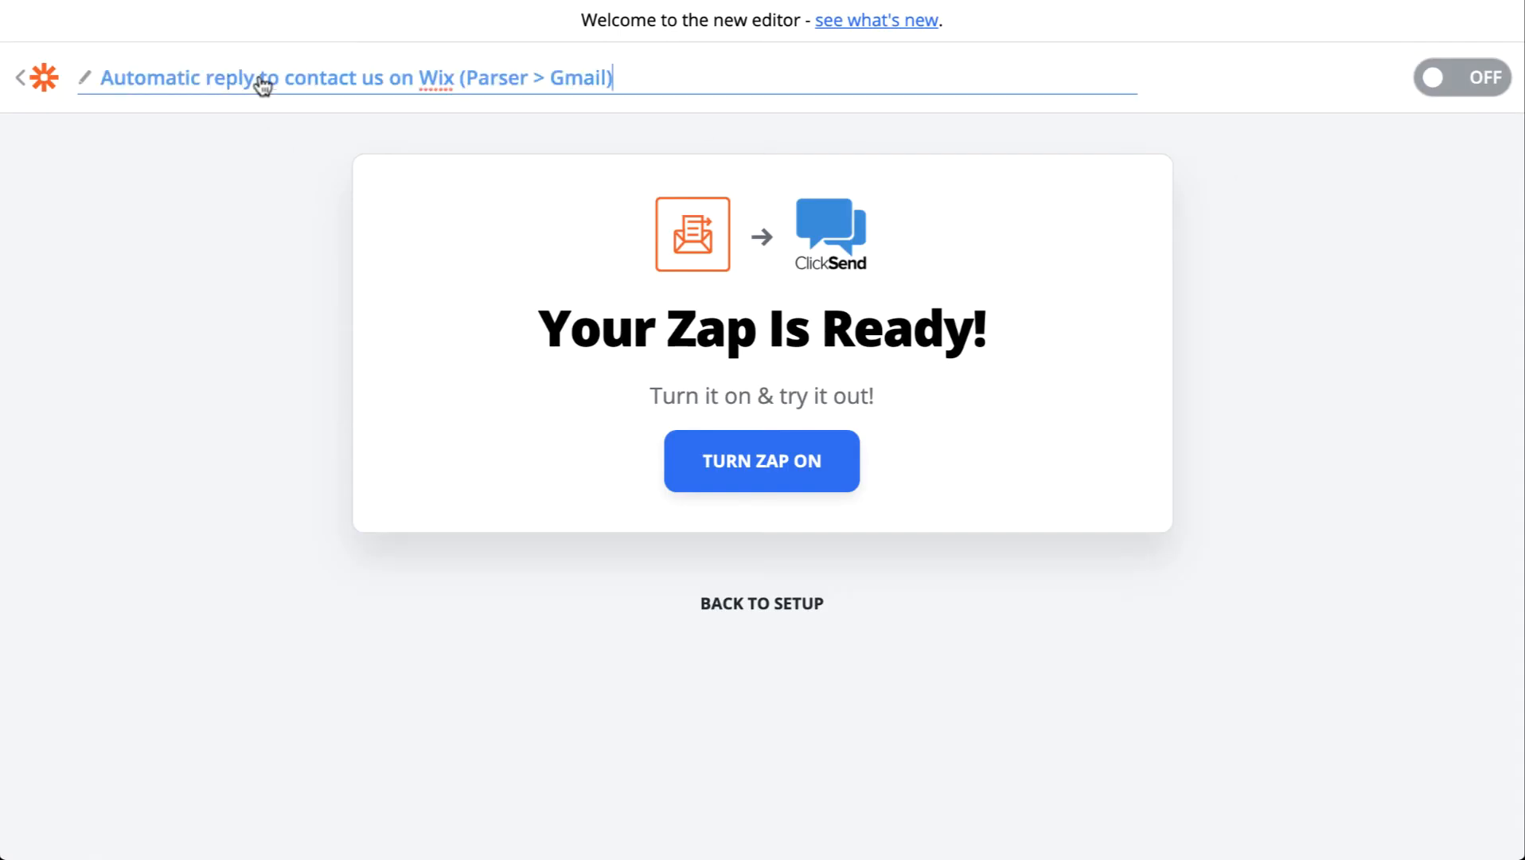
pyautogui.click(213, 82)
pyautogui.write('SMS')
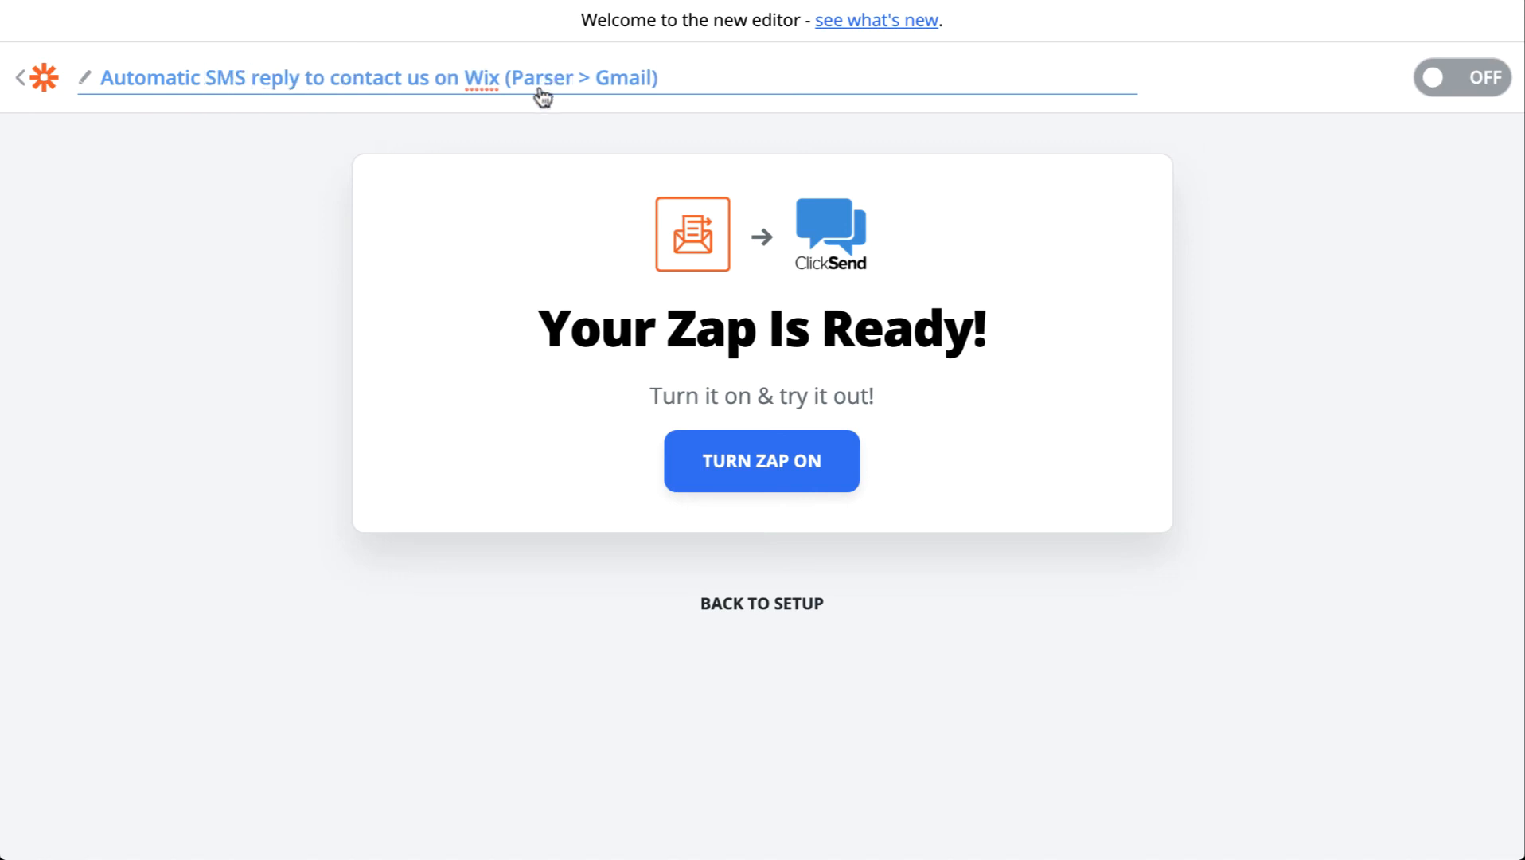
pyautogui.doubleClick(620, 84)
pyautogui.write('ClickSend')
pyautogui.press('Return')
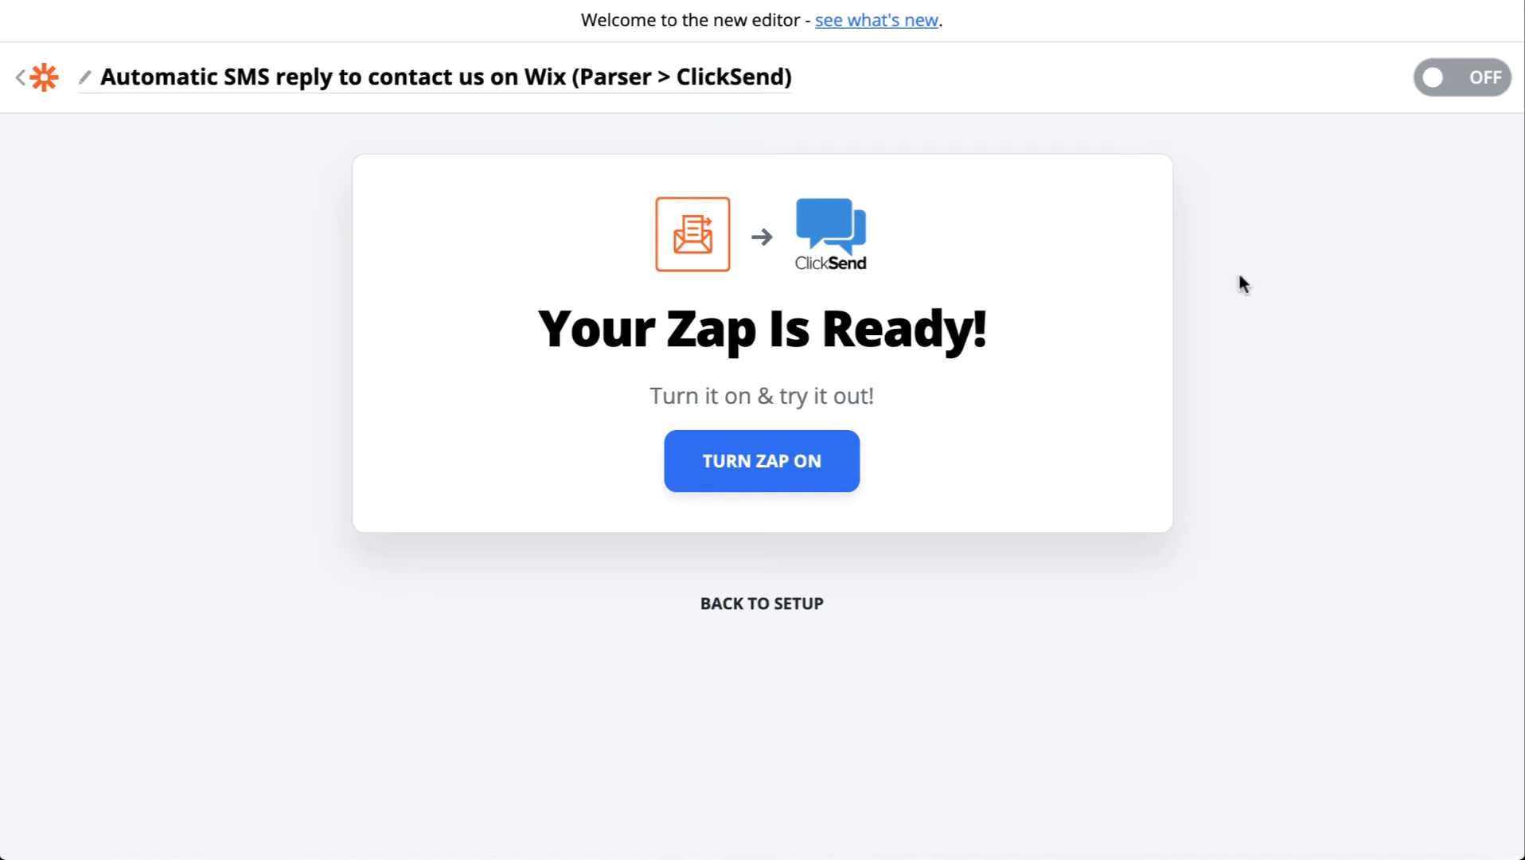
pyautogui.click(1460, 79)
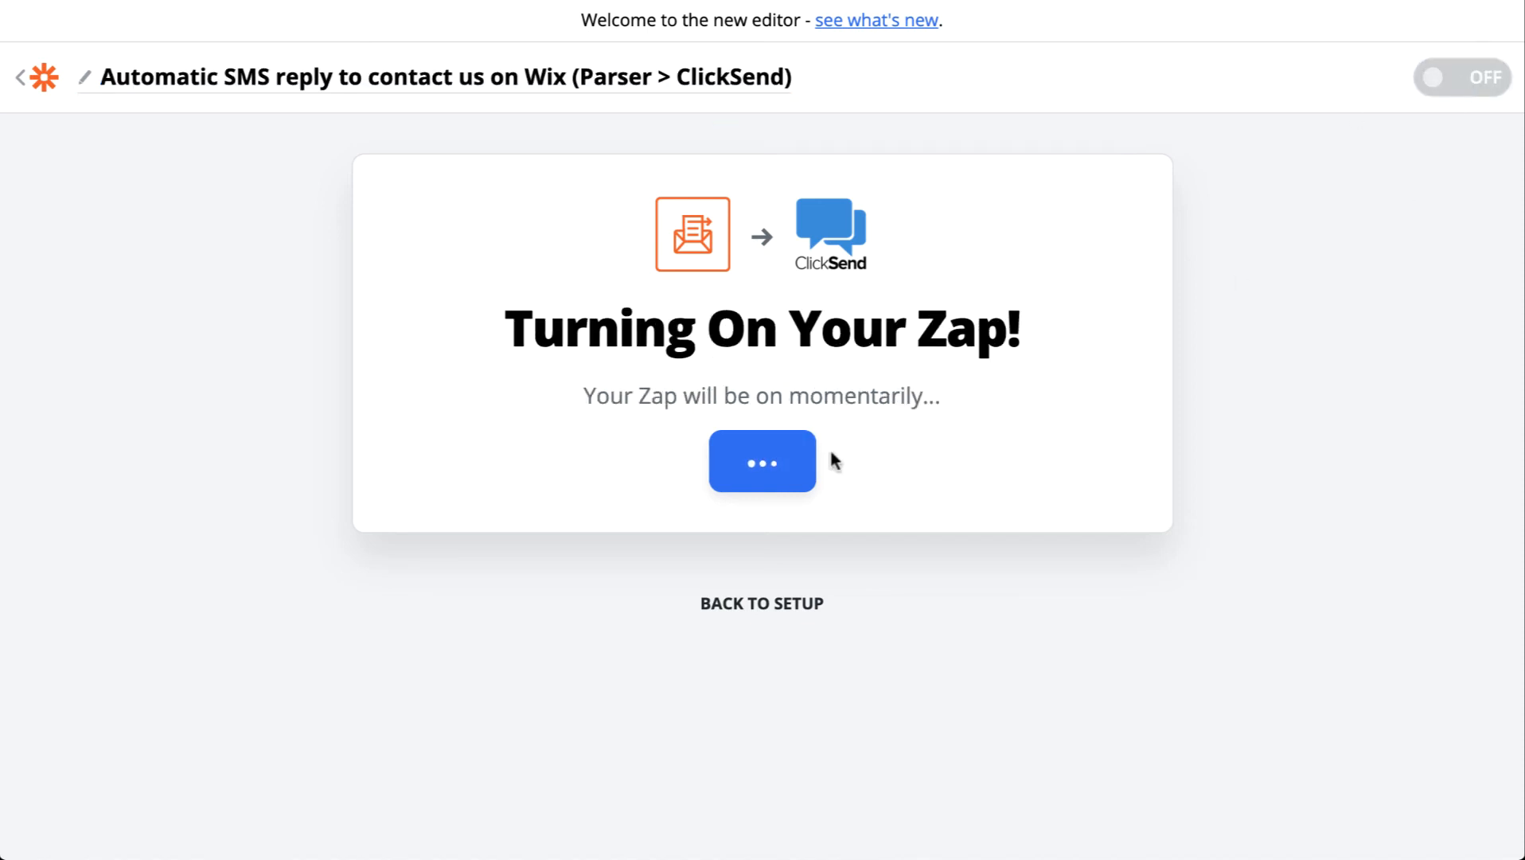